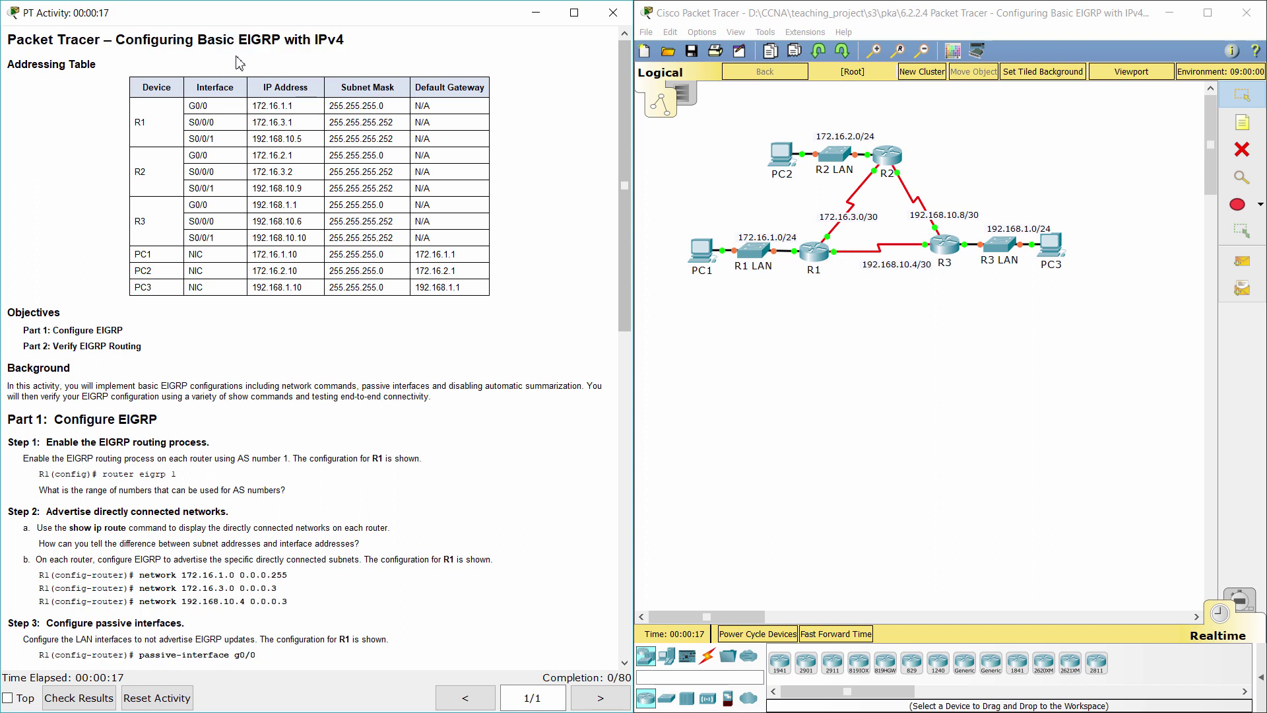
Step: Read the activity's addressing table, background and Part 1 Step 1 instructions on enabling EIGRP
drag(8, 65, 97, 66)
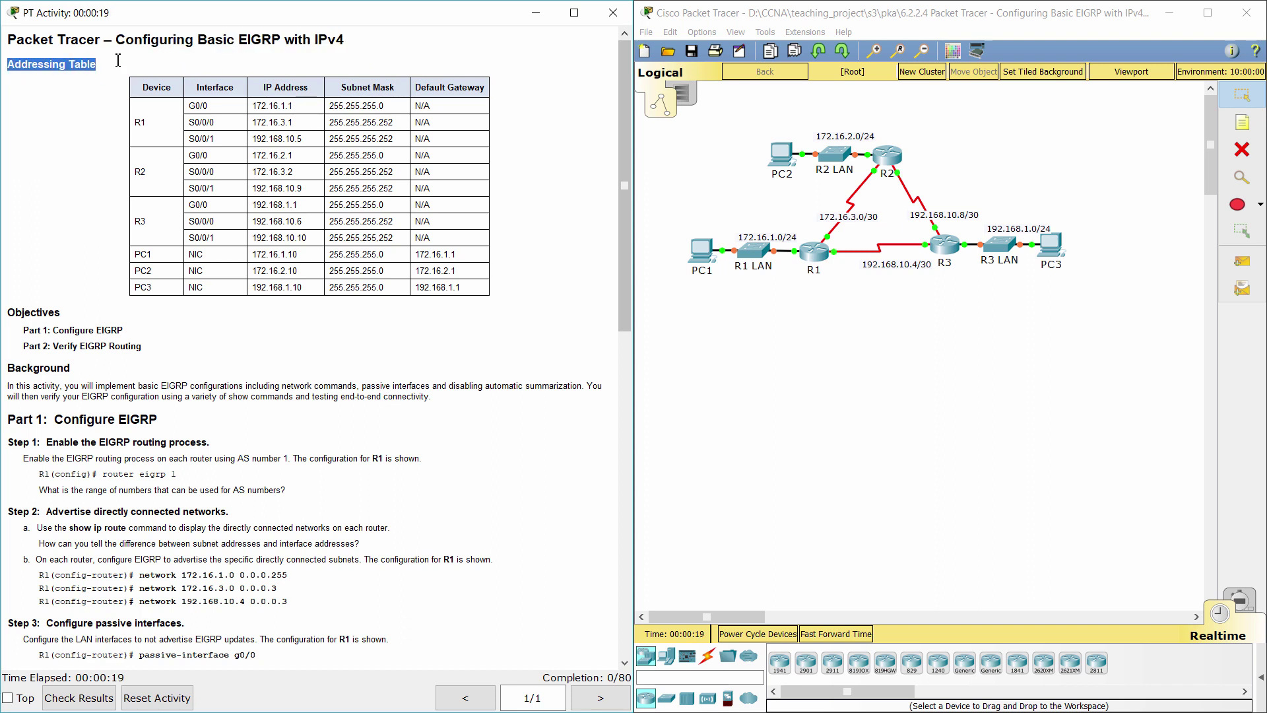
click(106, 111)
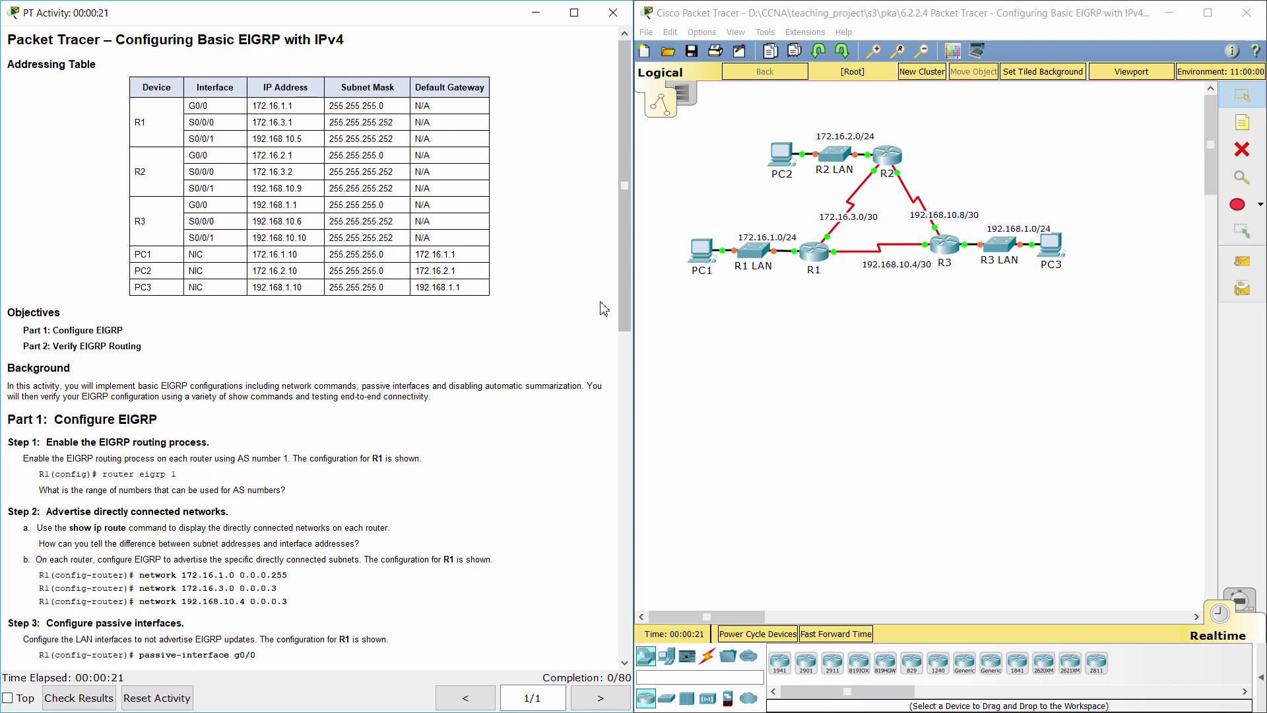
drag(624, 289, 525, 375)
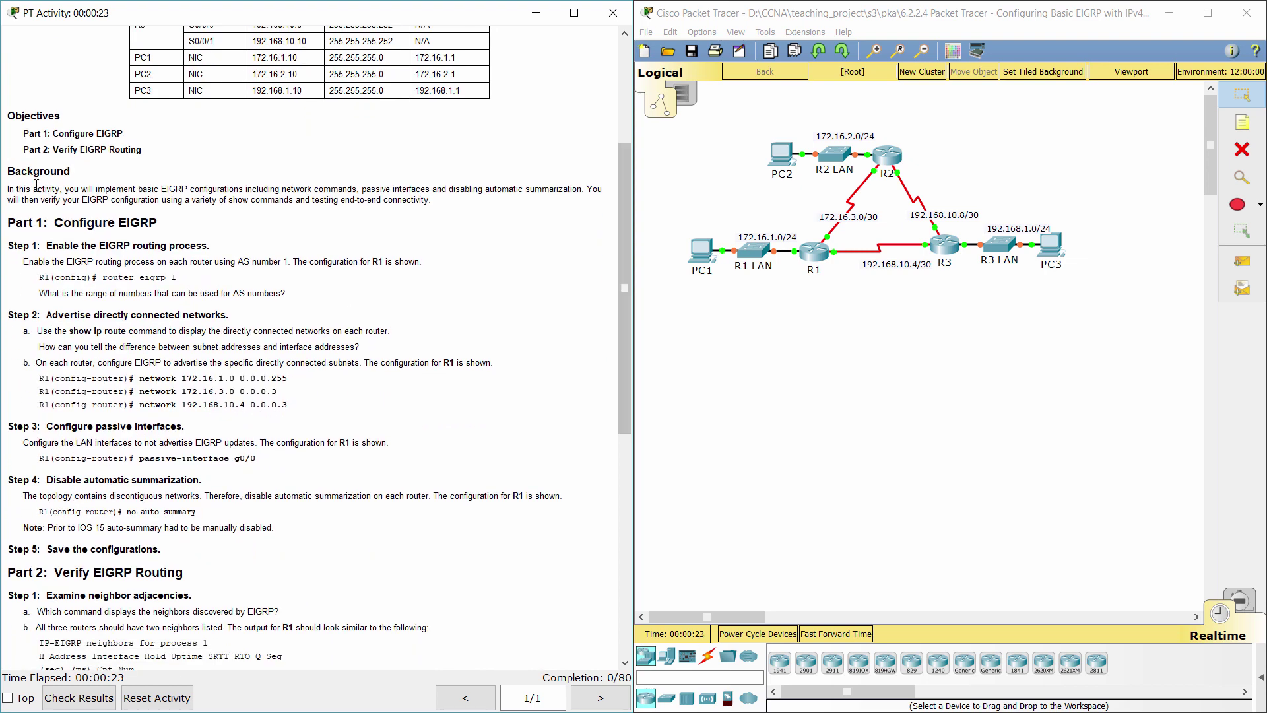
drag(8, 188, 449, 203)
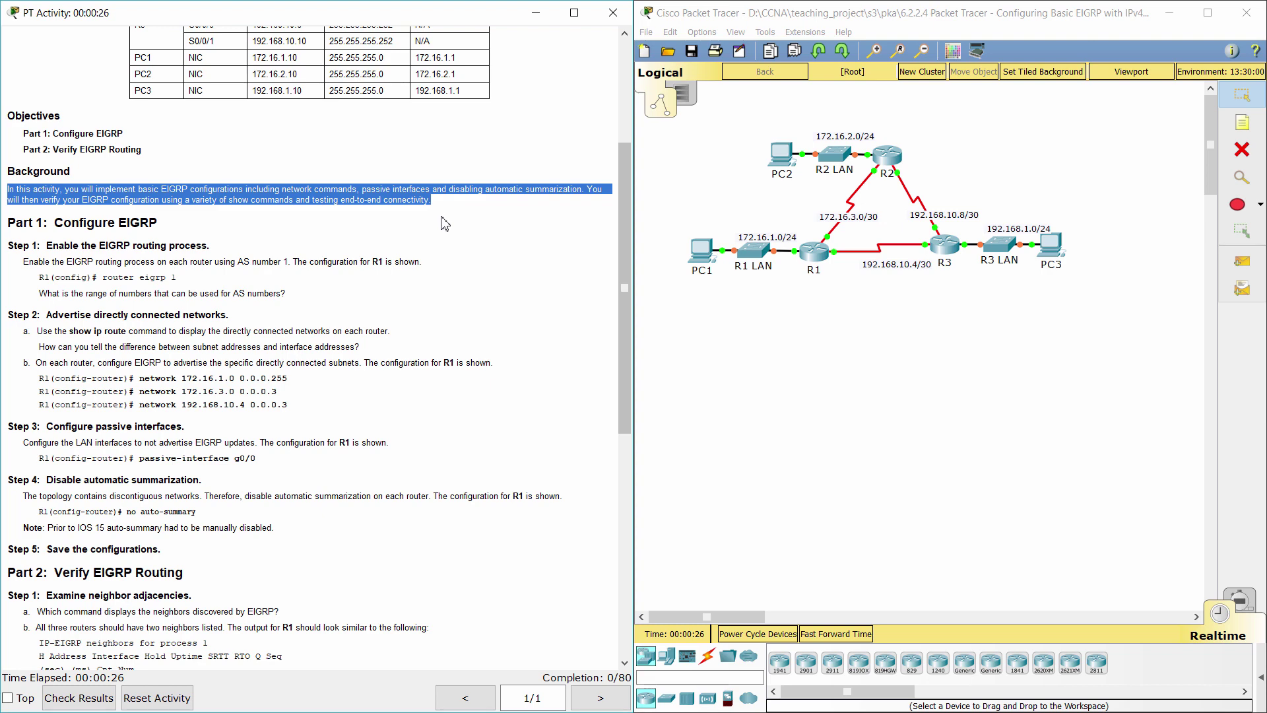
click(441, 224)
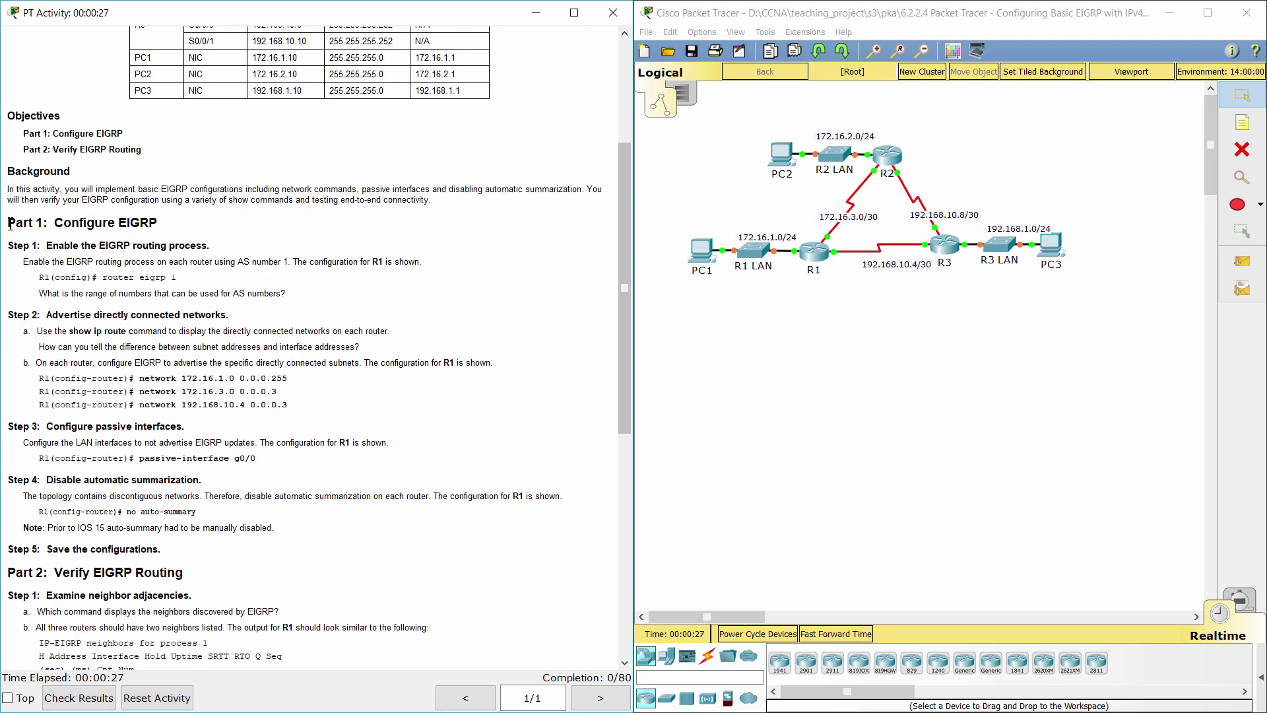
drag(8, 224, 198, 223)
click(199, 238)
drag(7, 245, 24, 245)
drag(114, 247, 255, 246)
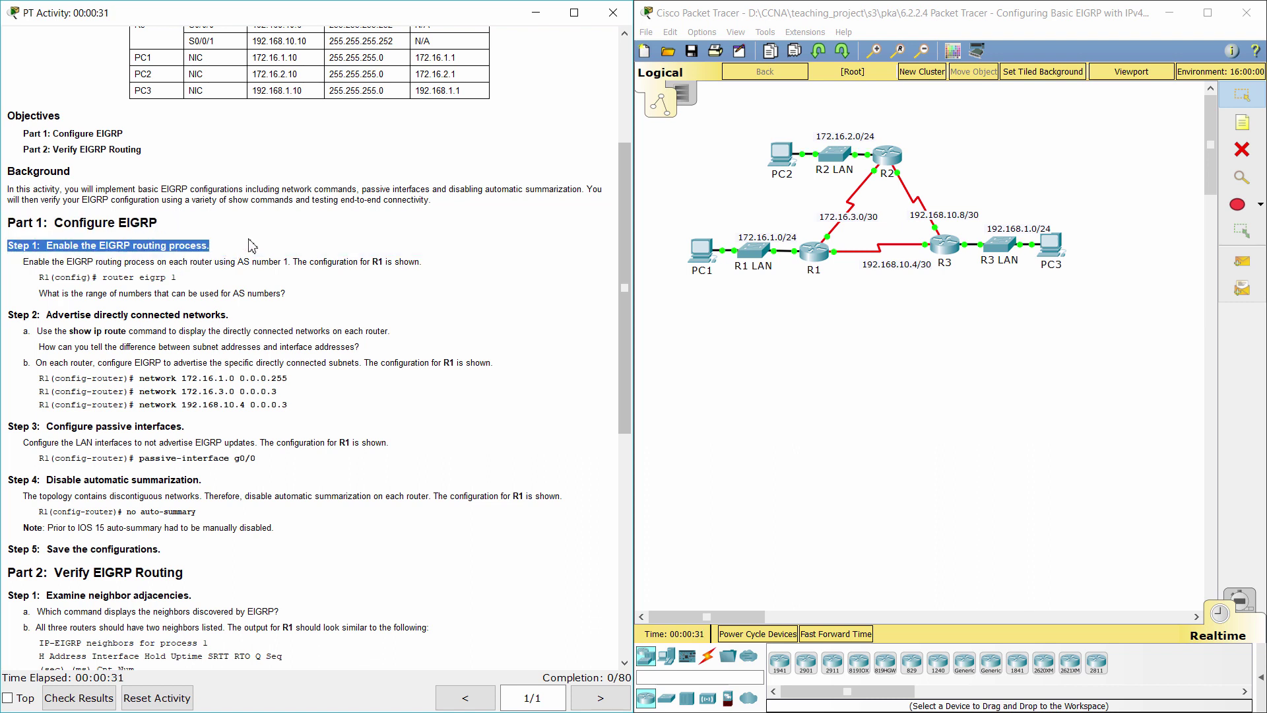
click(78, 258)
drag(23, 261, 199, 271)
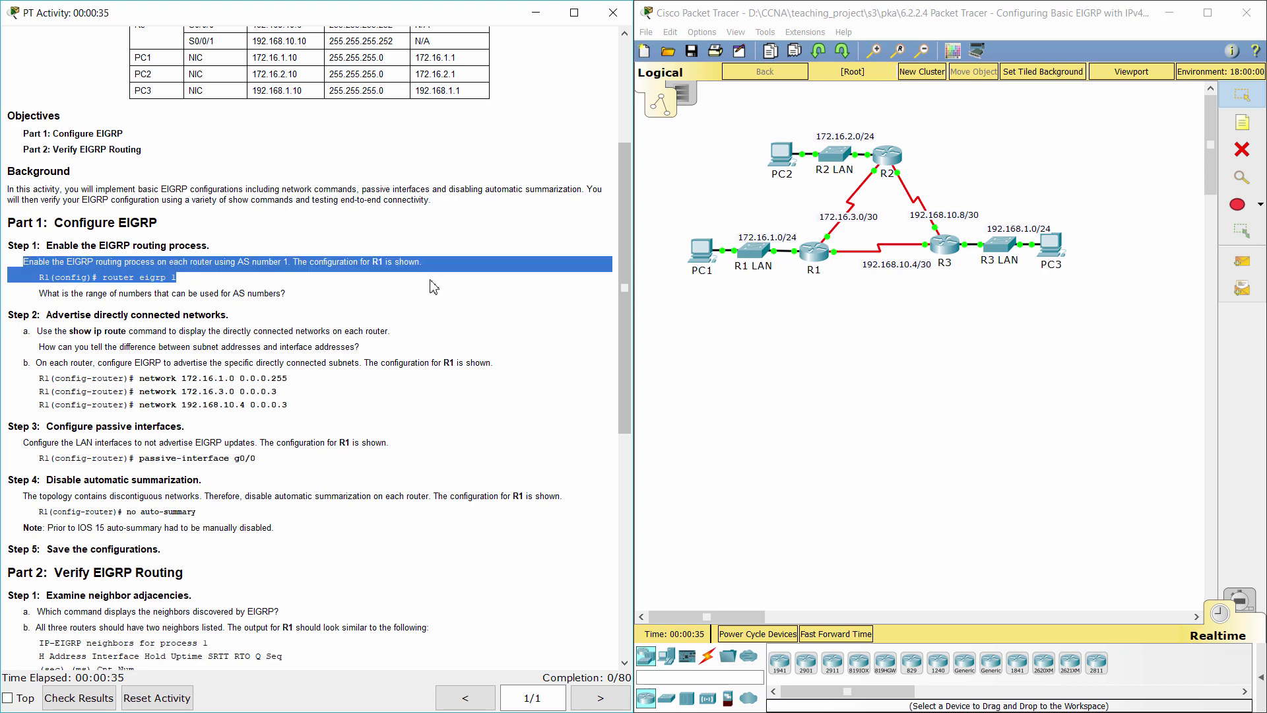
Step: Open router R1's command line and enlarge its device window
click(812, 255)
drag(633, 159, 641, 73)
drag(837, 223, 1150, 223)
click(583, 101)
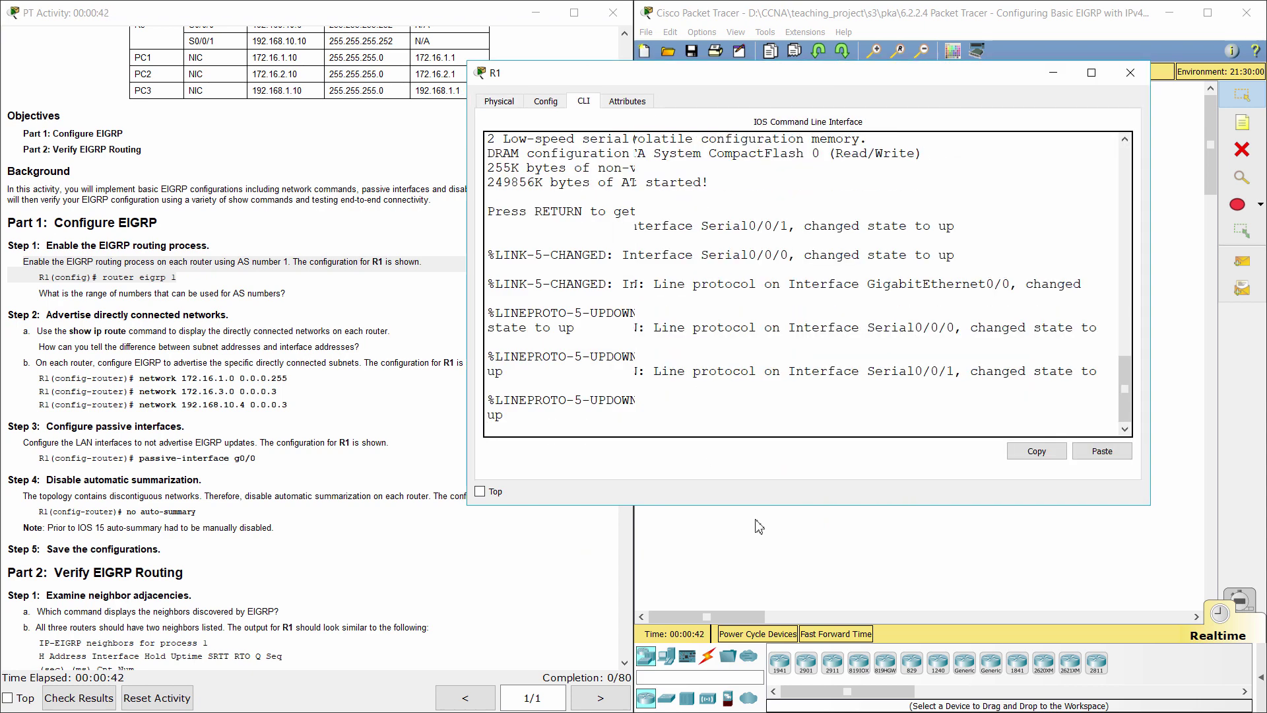
Step: Enter global configuration mode on R1 and enable the EIGRP routing process with AS number 1
text(ena)
key(Return)
text(con)
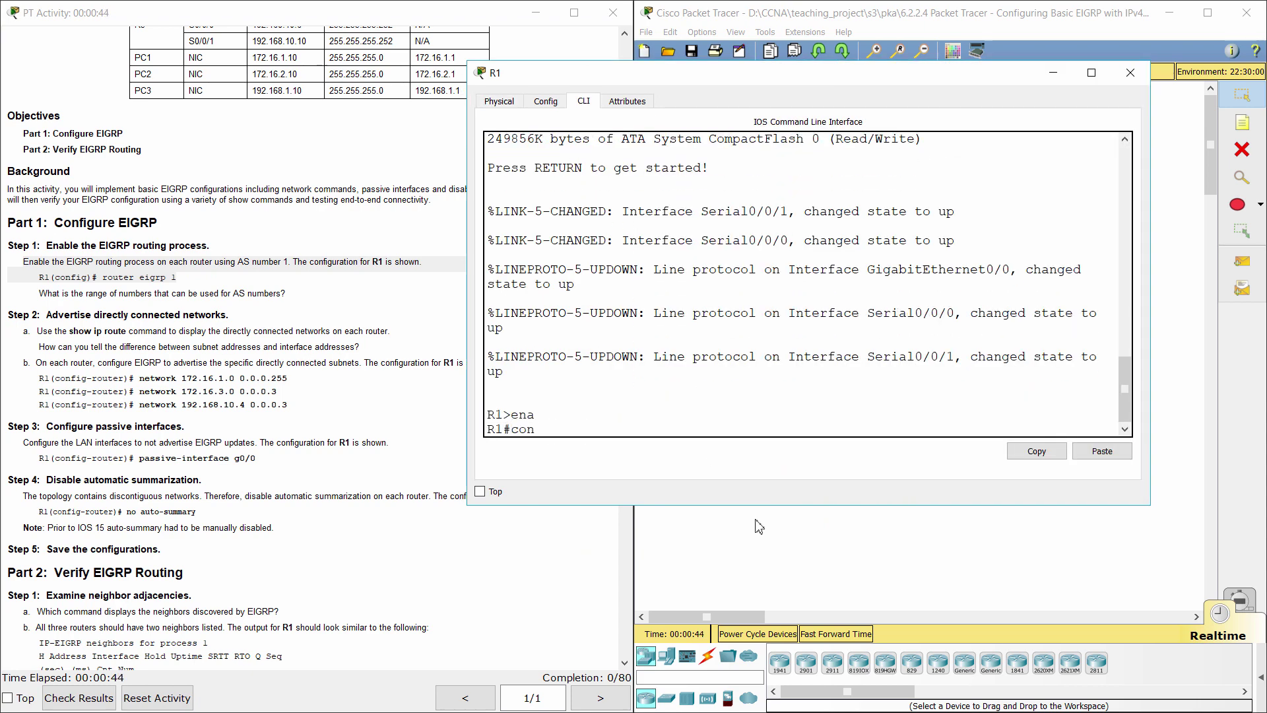
text(f t)
key(Return)
text(router e)
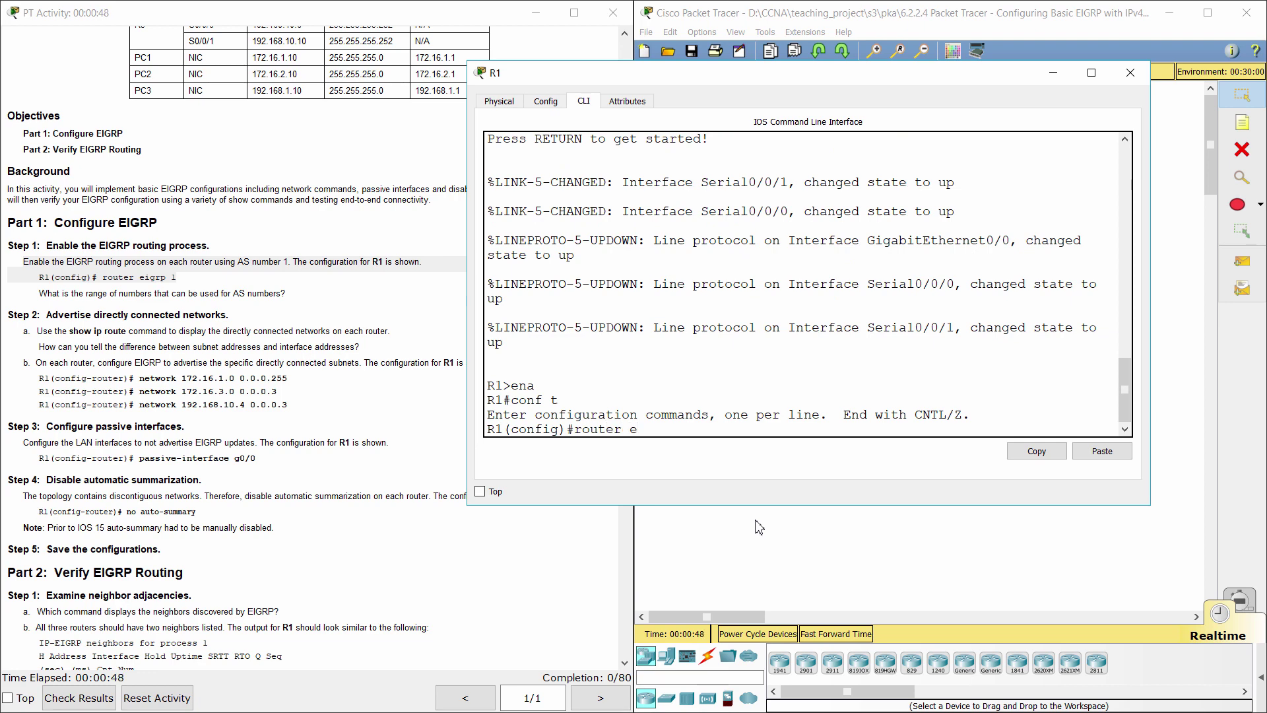
text(igrp 1)
key(Return)
Step: Open router R2's command line and widen its device window
click(760, 526)
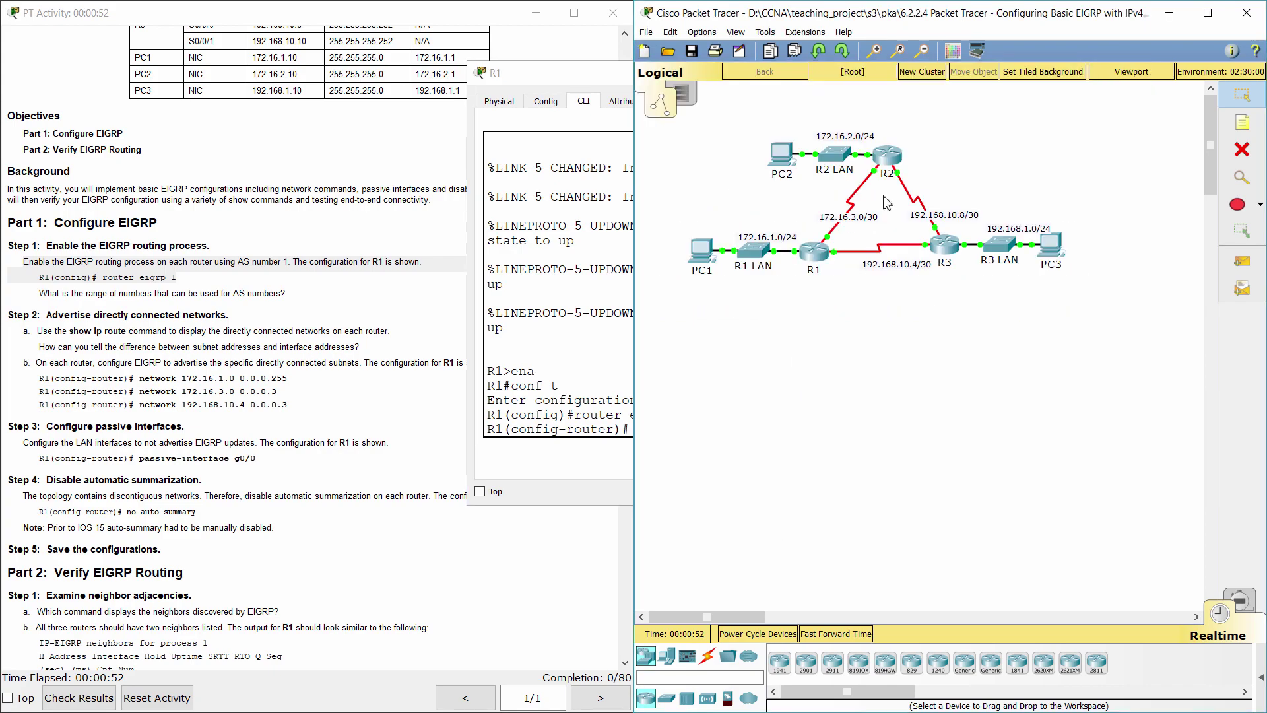
click(887, 156)
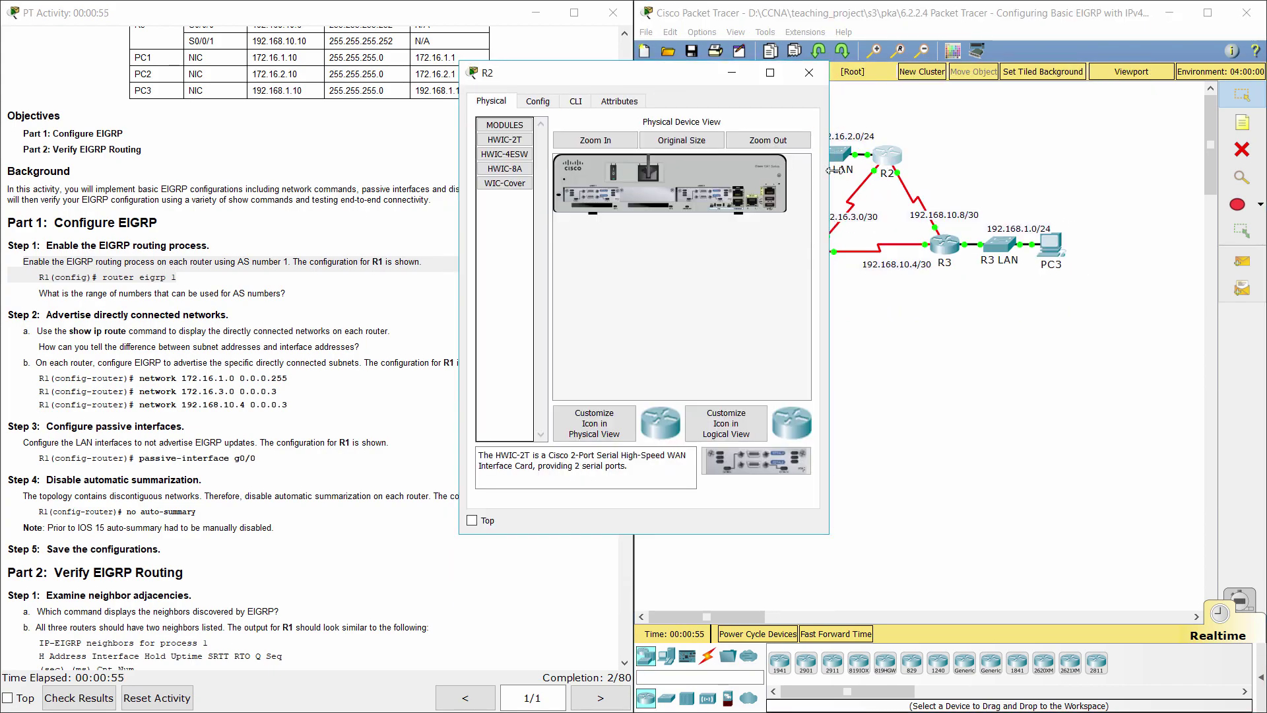
drag(829, 167, 1122, 159)
click(575, 101)
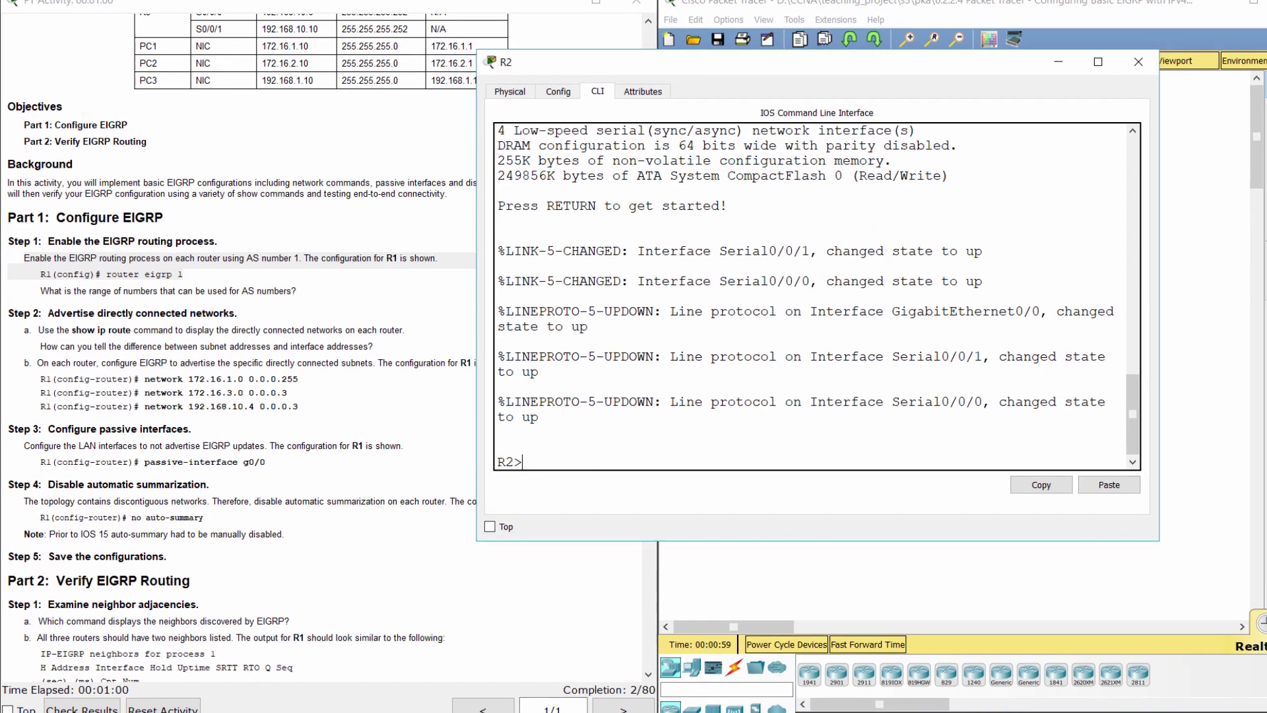
Step: Enter global configuration mode on R2 and enable the EIGRP routing process with AS number 1
text(ena)
key(Return)
text(conf t)
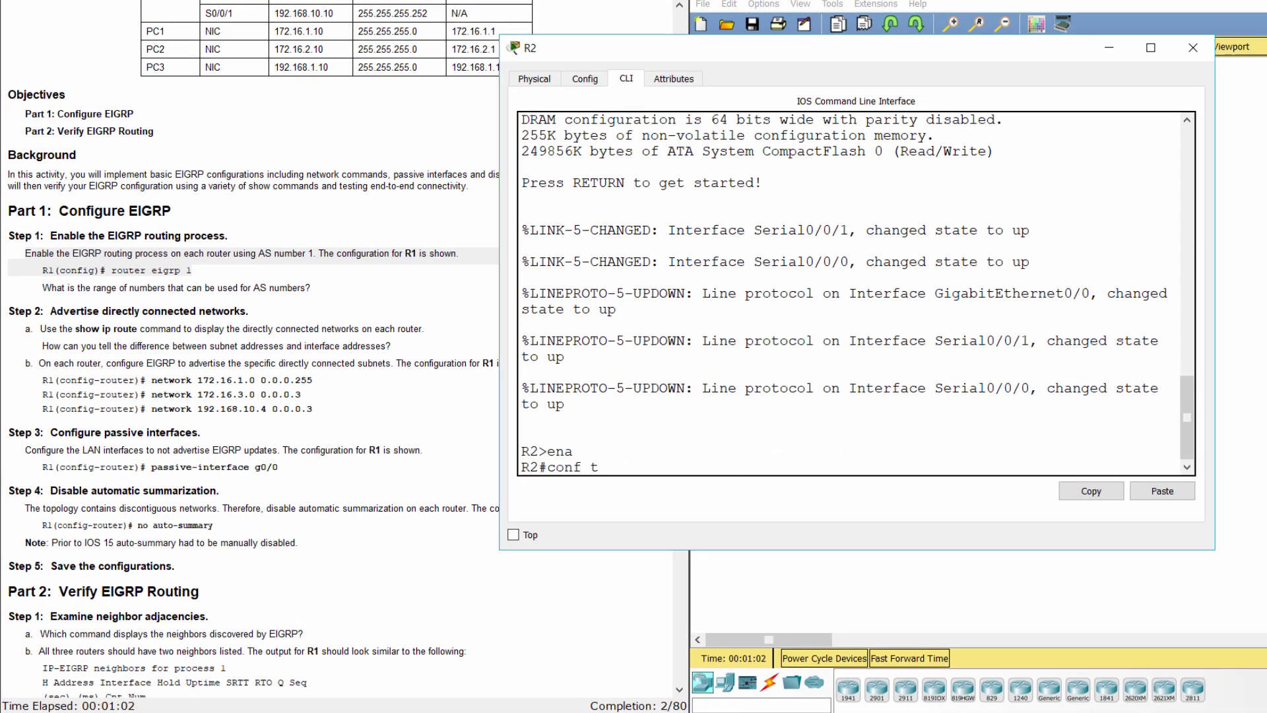
key(Return)
text(rou)
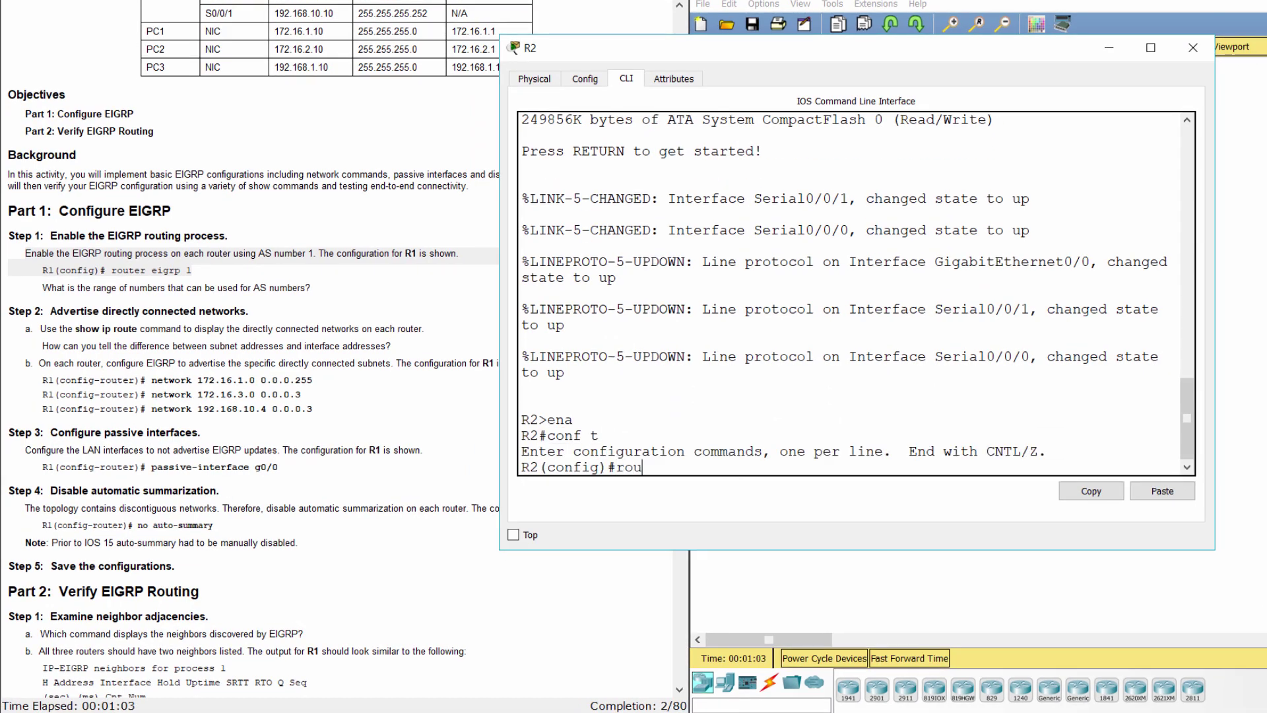
text(ter eigrp 1)
key(Return)
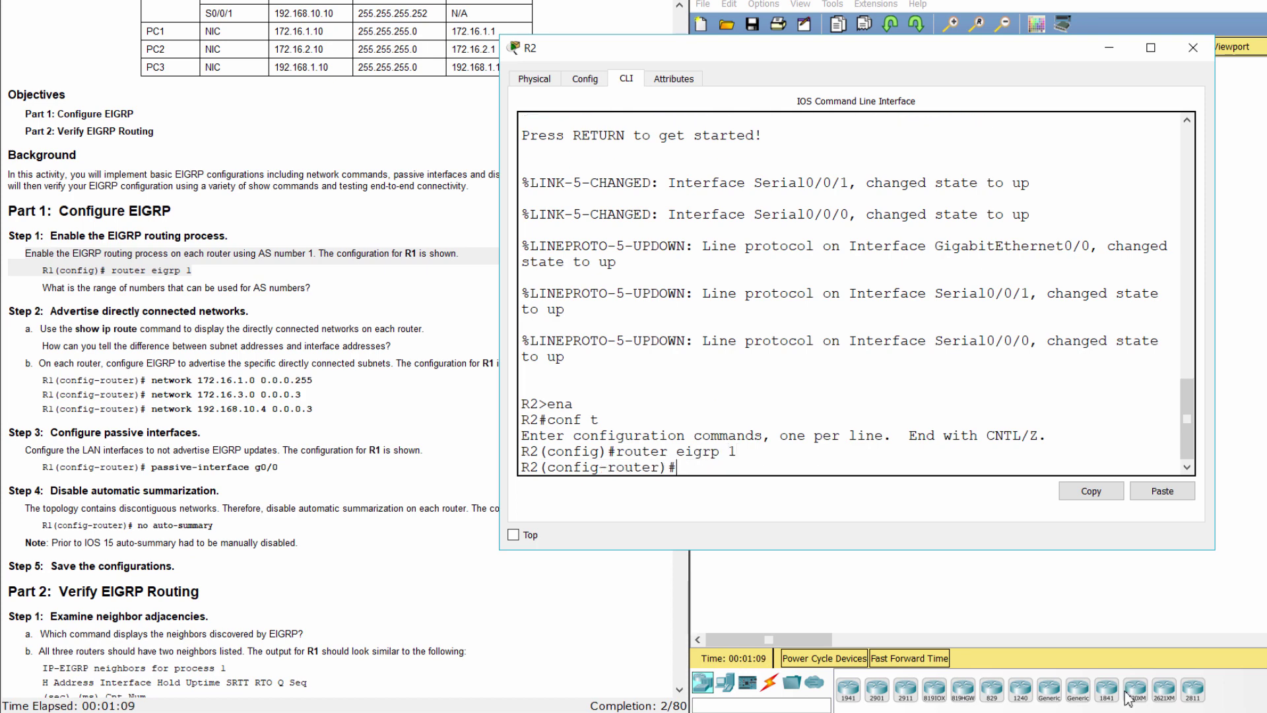
Step: Open router R3's command line and enlarge its device window
click(1234, 392)
click(1033, 246)
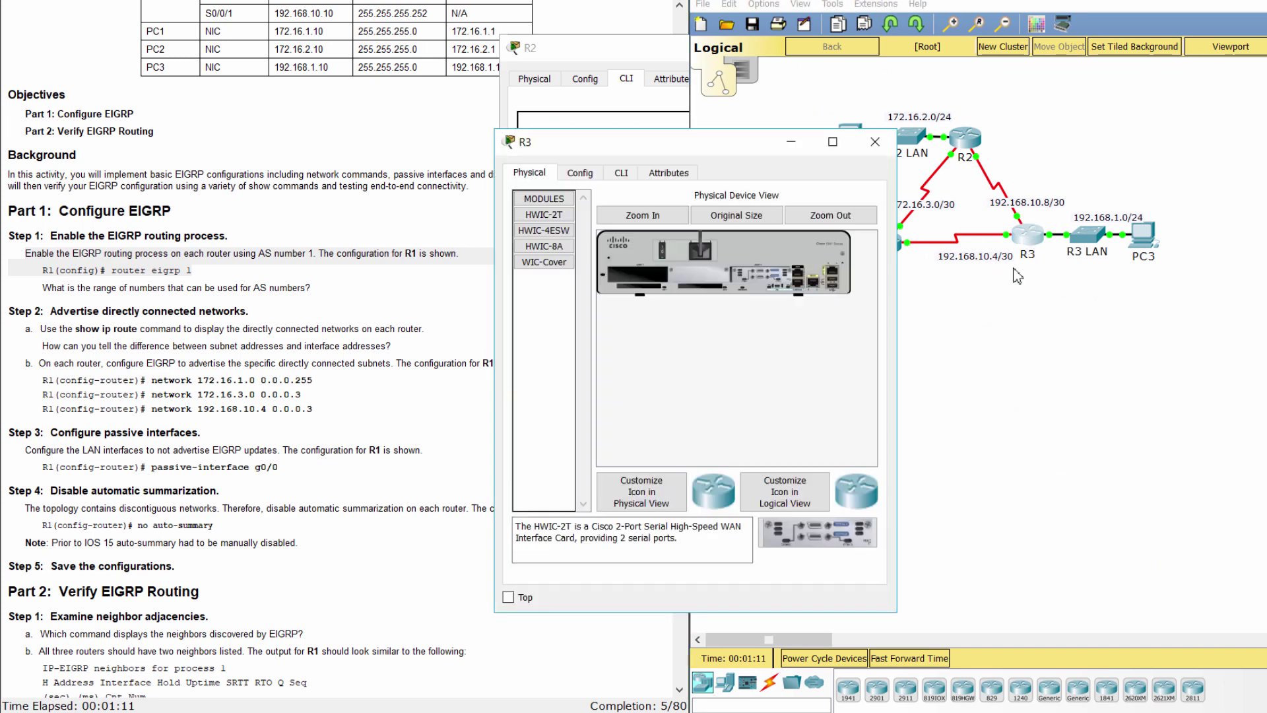
drag(726, 144, 736, 53)
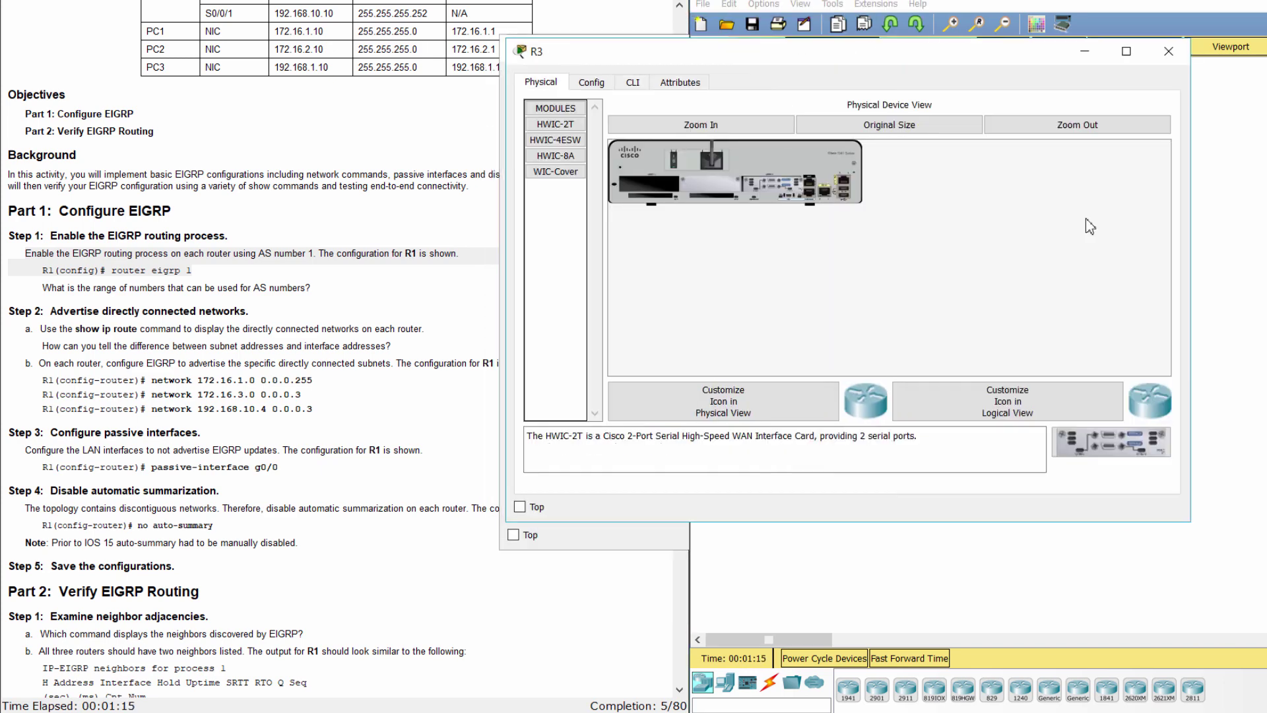
click(632, 82)
Step: Enter global configuration mode on R3 and enable the EIGRP routing process with AS number 1
key(Return)
text(ena)
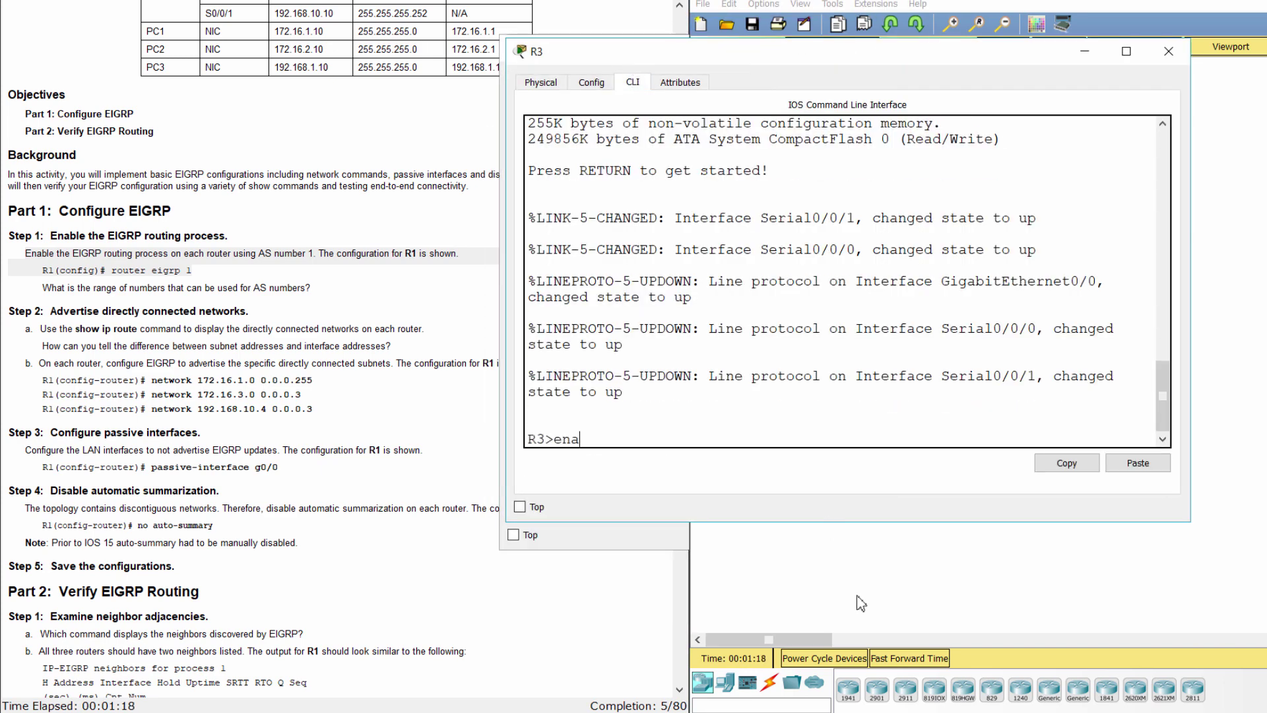
key(Return)
text(conf t)
key(Return)
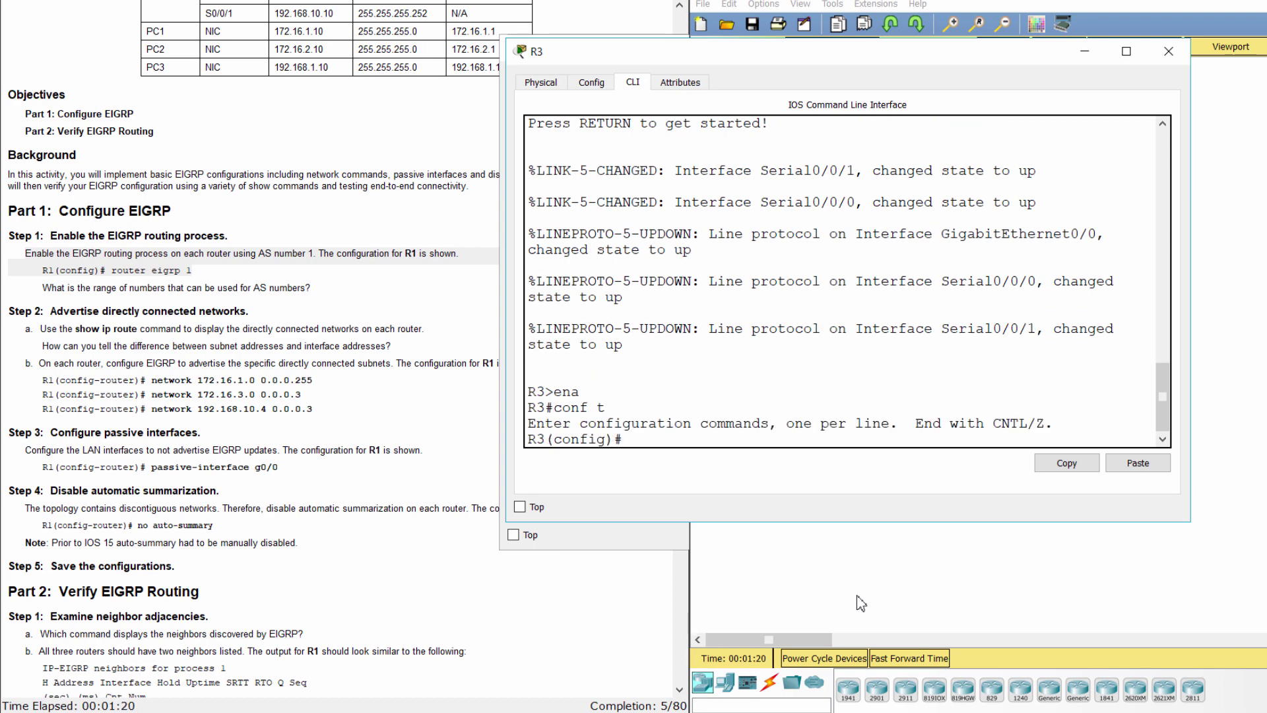
text(router eigrp 1)
key(Return)
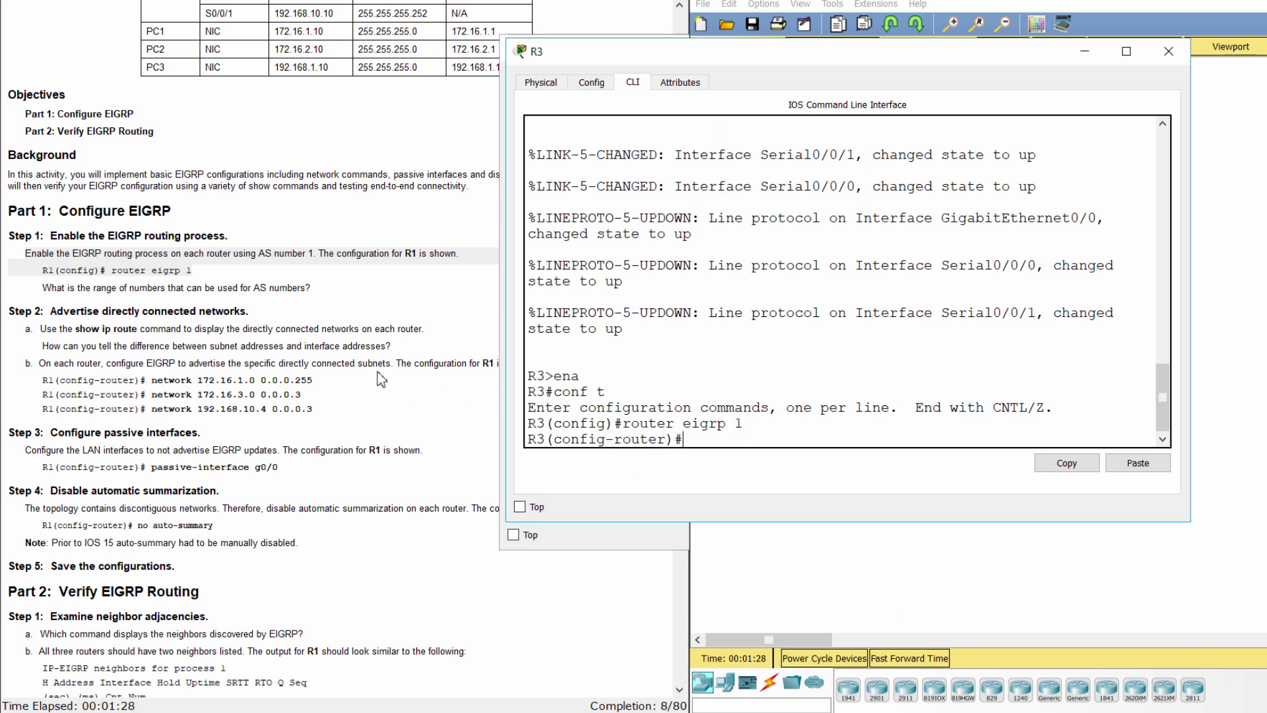
Step: Read the AS number range question and the Step 2 instructions on displaying directly connected networks
click(46, 295)
drag(42, 288, 328, 290)
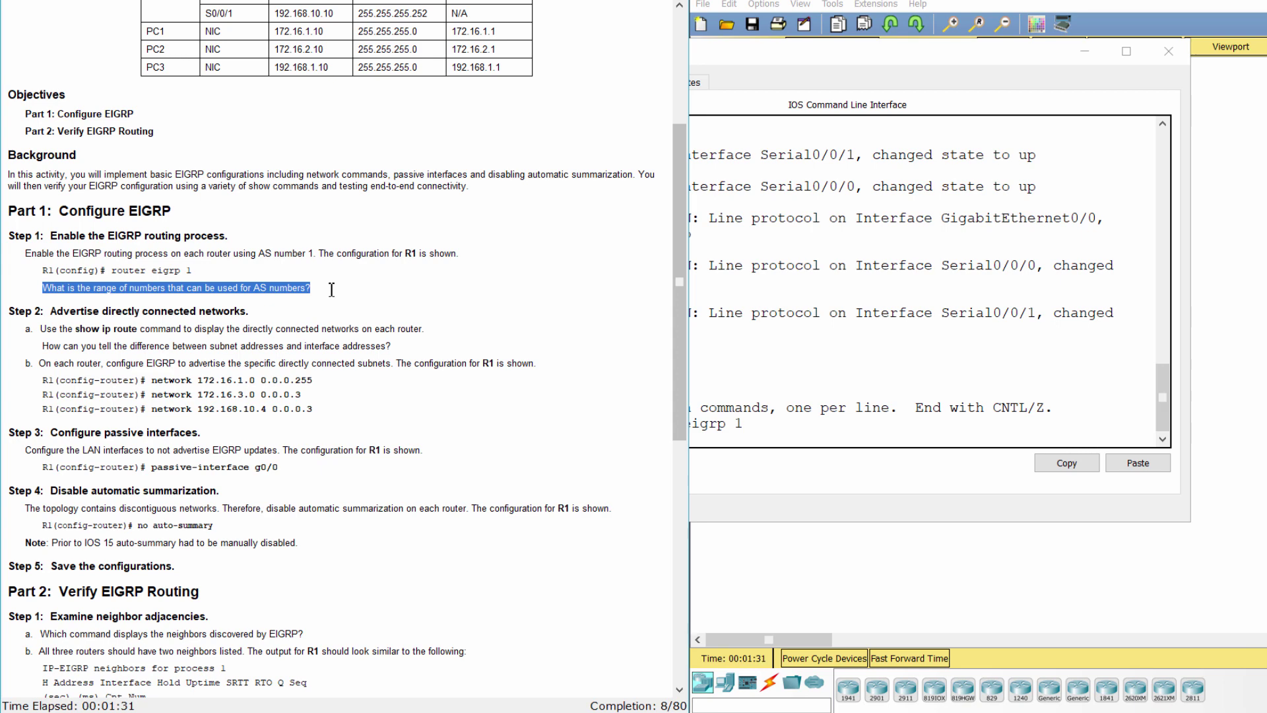
click(333, 303)
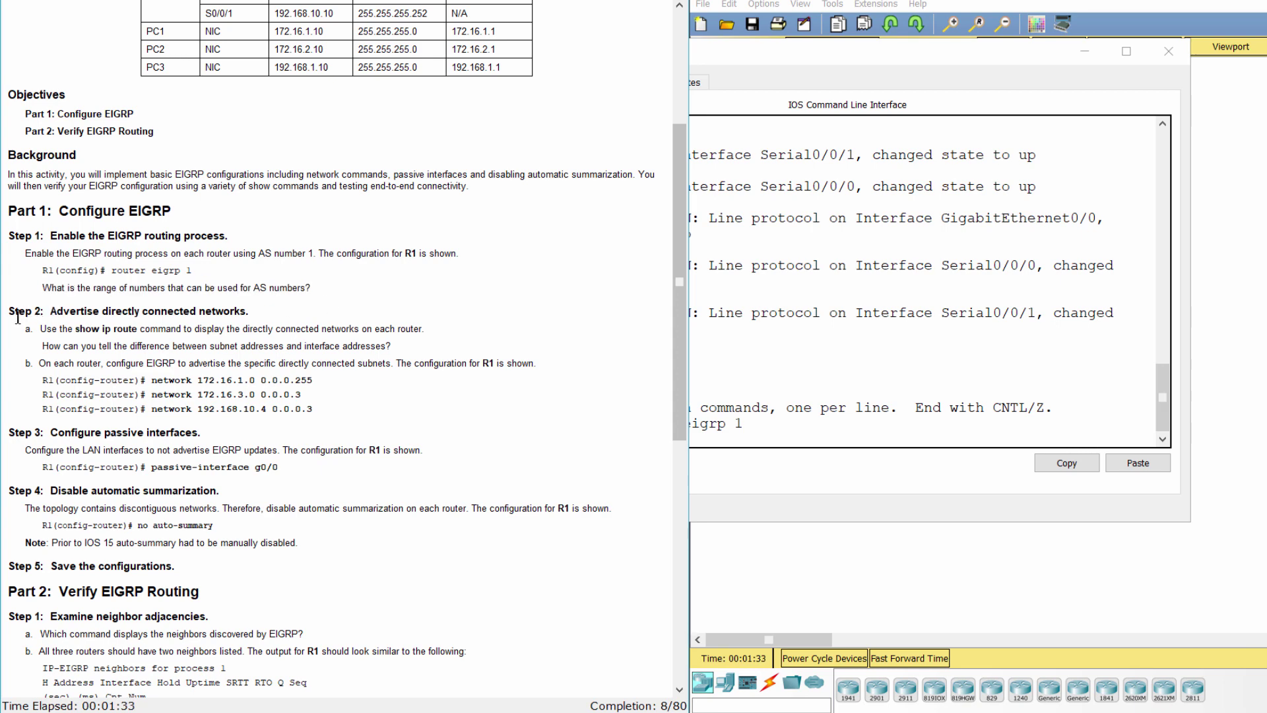
drag(9, 311, 273, 308)
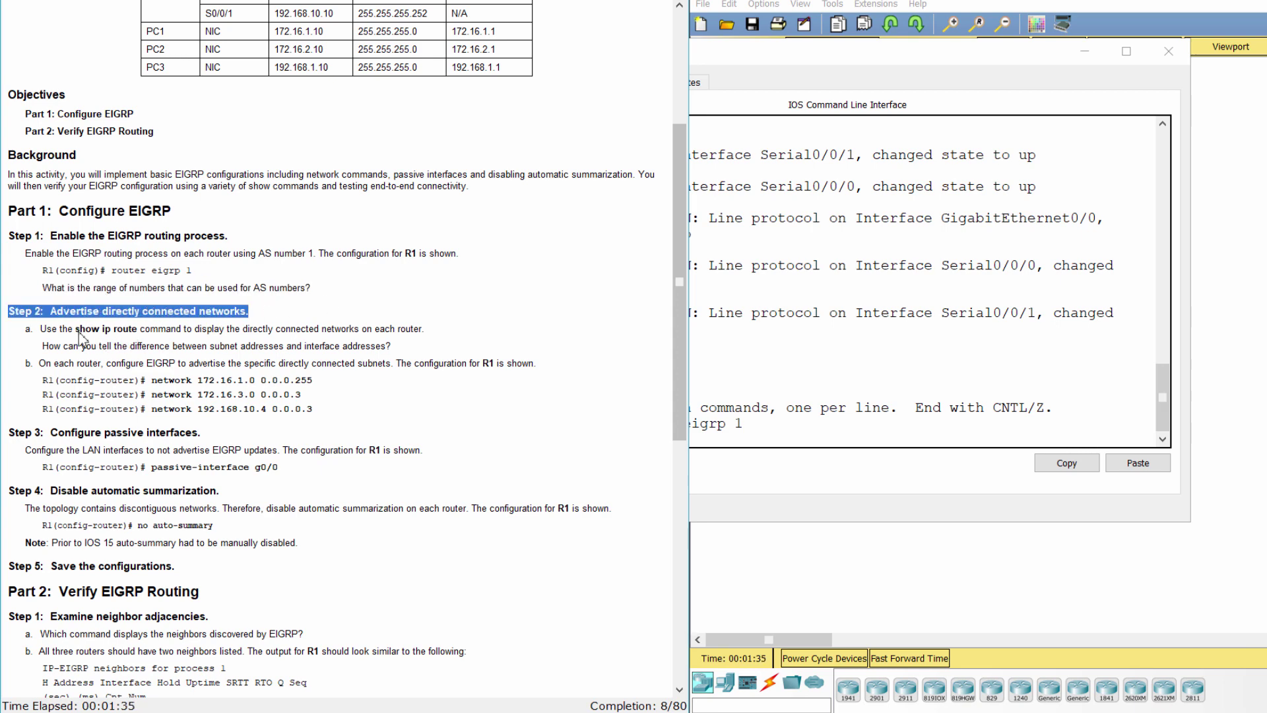
drag(26, 329, 410, 351)
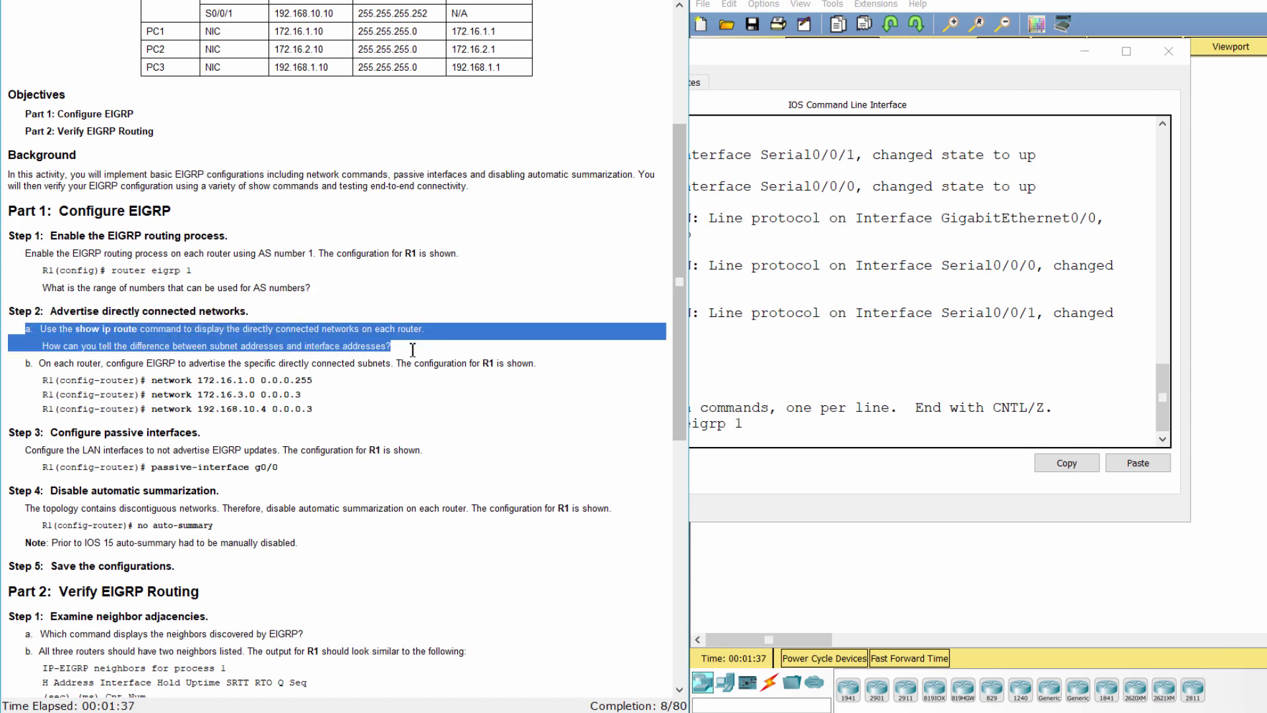
Step: Display R1's routing table from router configuration mode with do show ip route
click(781, 573)
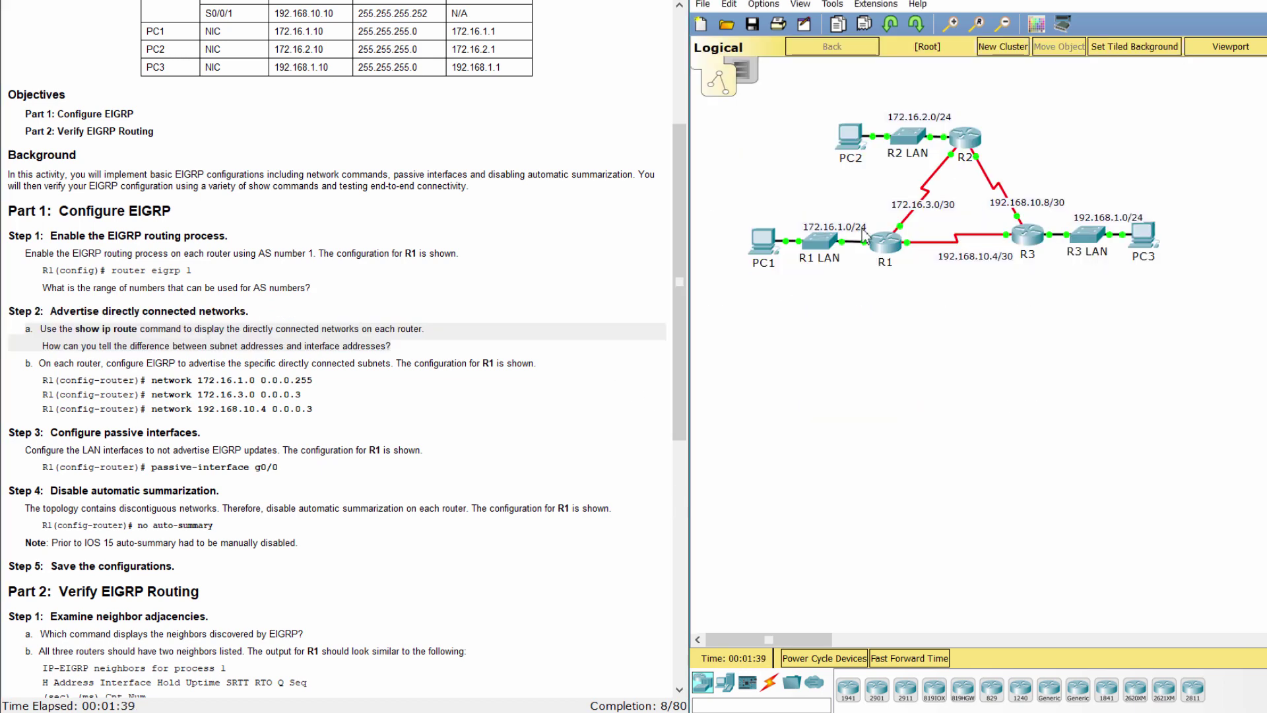
click(884, 243)
text(do )
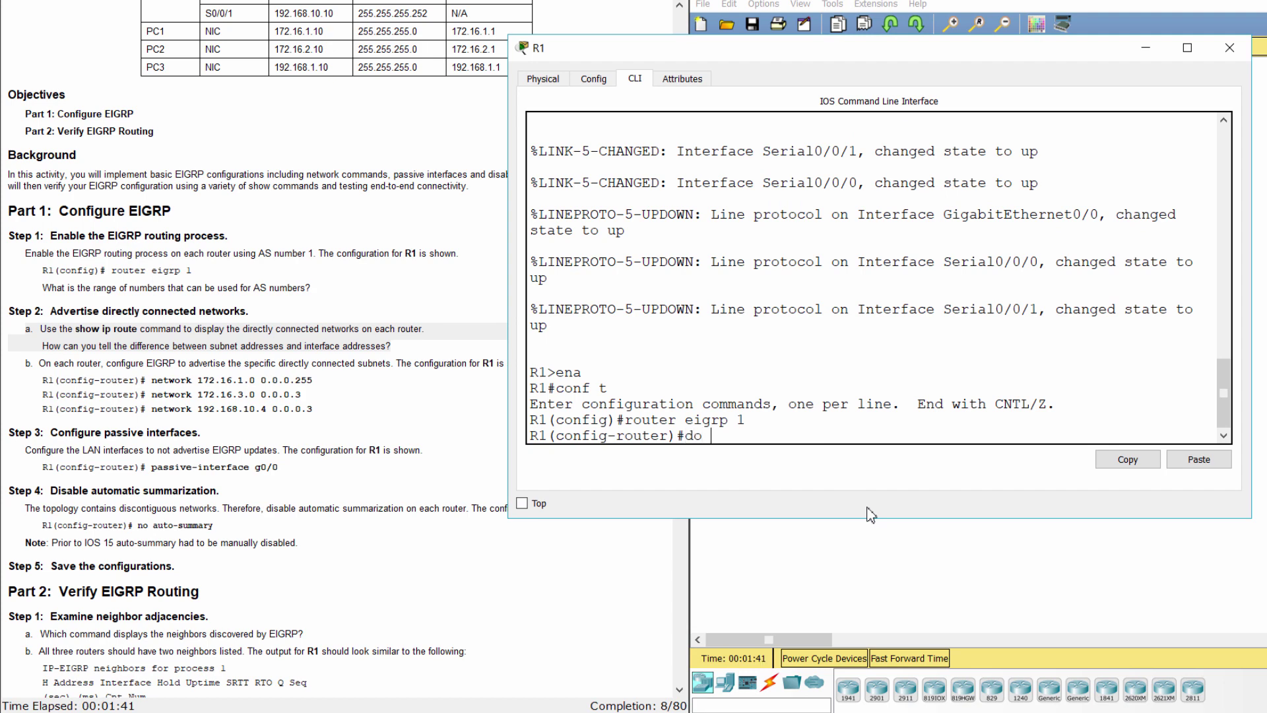
text(show ip route)
key(Return)
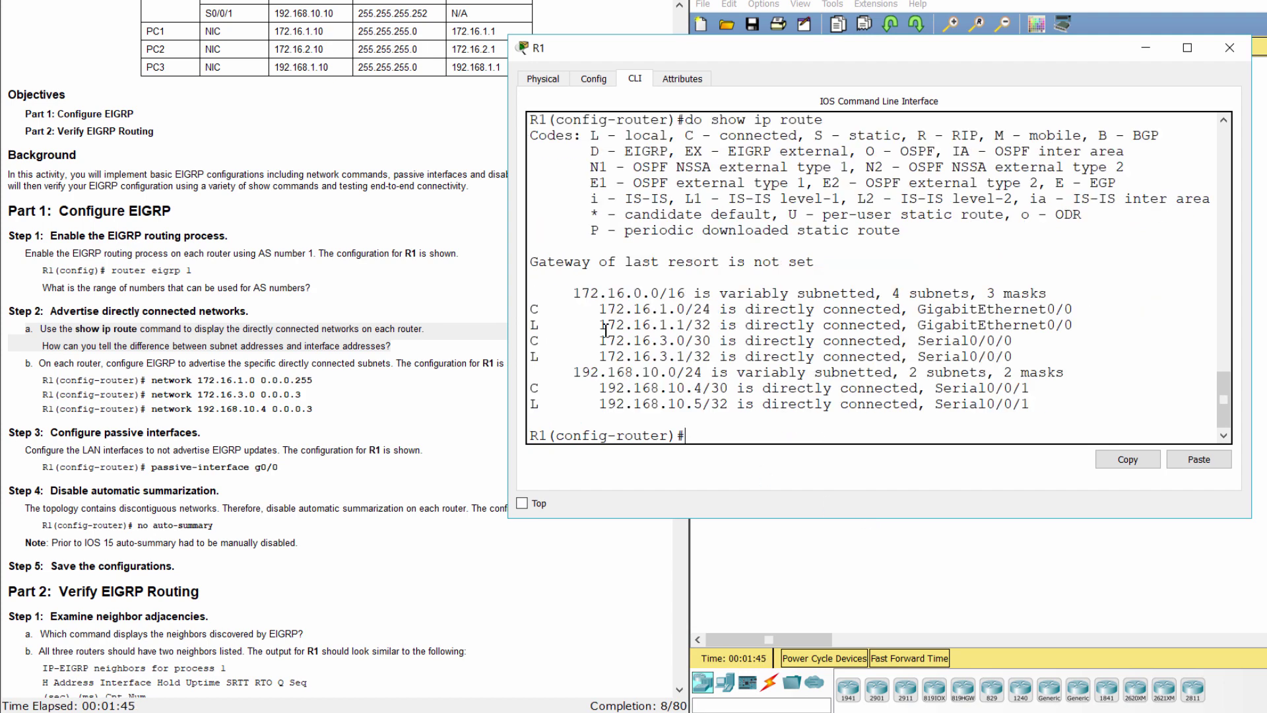
Step: Examine R1's route entries and compare their C and L markings with the connected and local codes in the legend
drag(538, 295, 1061, 417)
click(1050, 388)
drag(531, 308, 551, 311)
drag(685, 136, 800, 137)
drag(531, 325, 542, 326)
drag(590, 137, 679, 136)
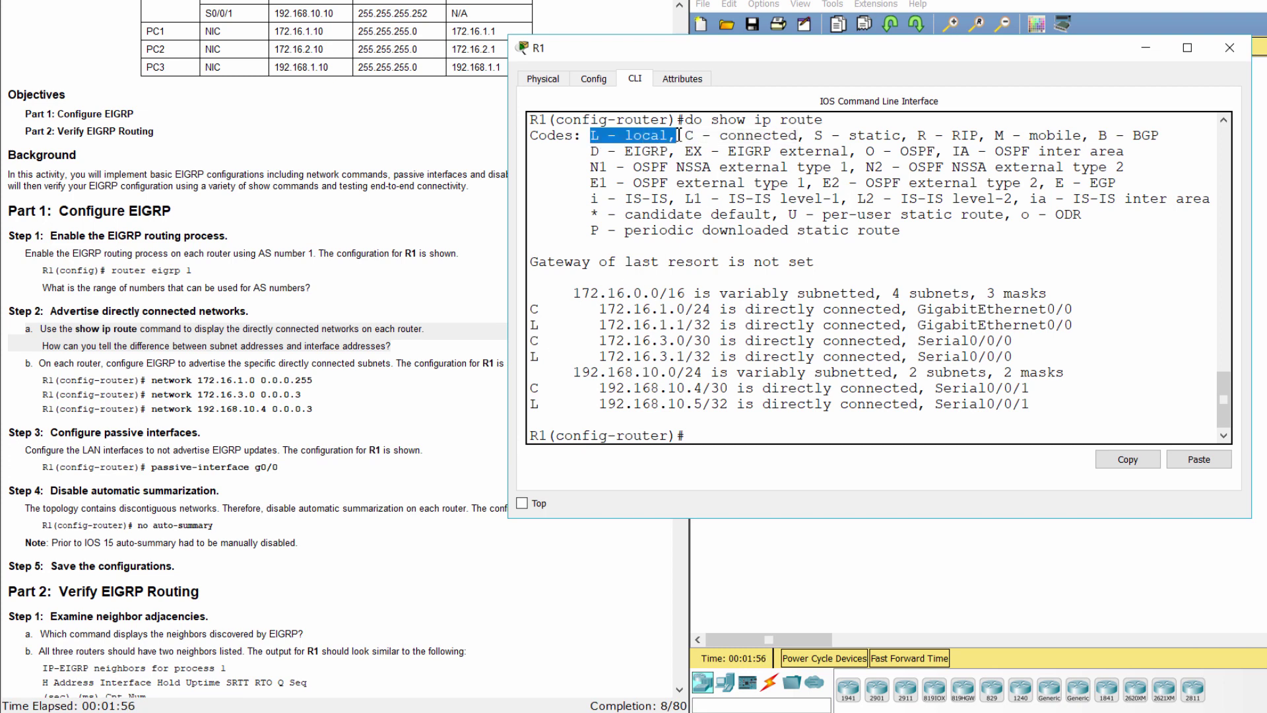
click(691, 236)
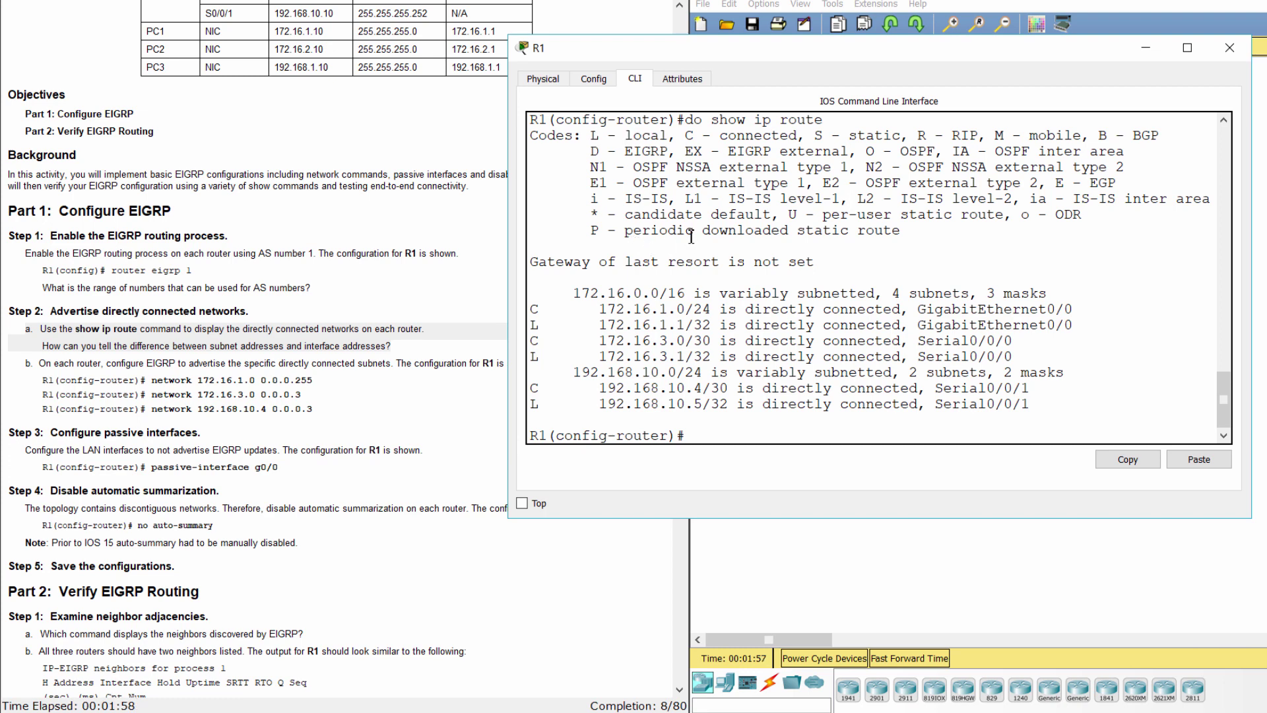
Step: Display R2's routing table with do show ip route and examine its connected and local entries
click(955, 589)
click(964, 137)
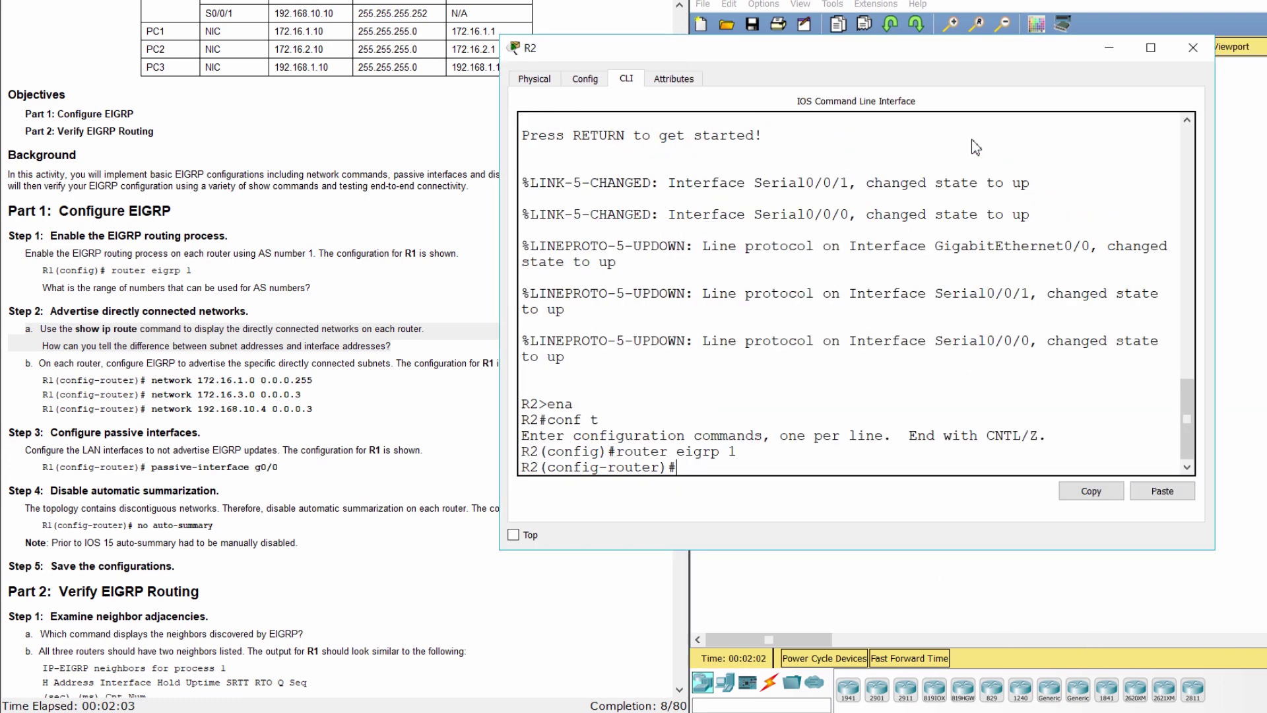
text(do show ip route)
key(Return)
drag(525, 340, 1022, 436)
click(1037, 439)
Step: Display R3's routing table with do show ip route, examine its connected and local entries, and return to the instructions
click(1030, 581)
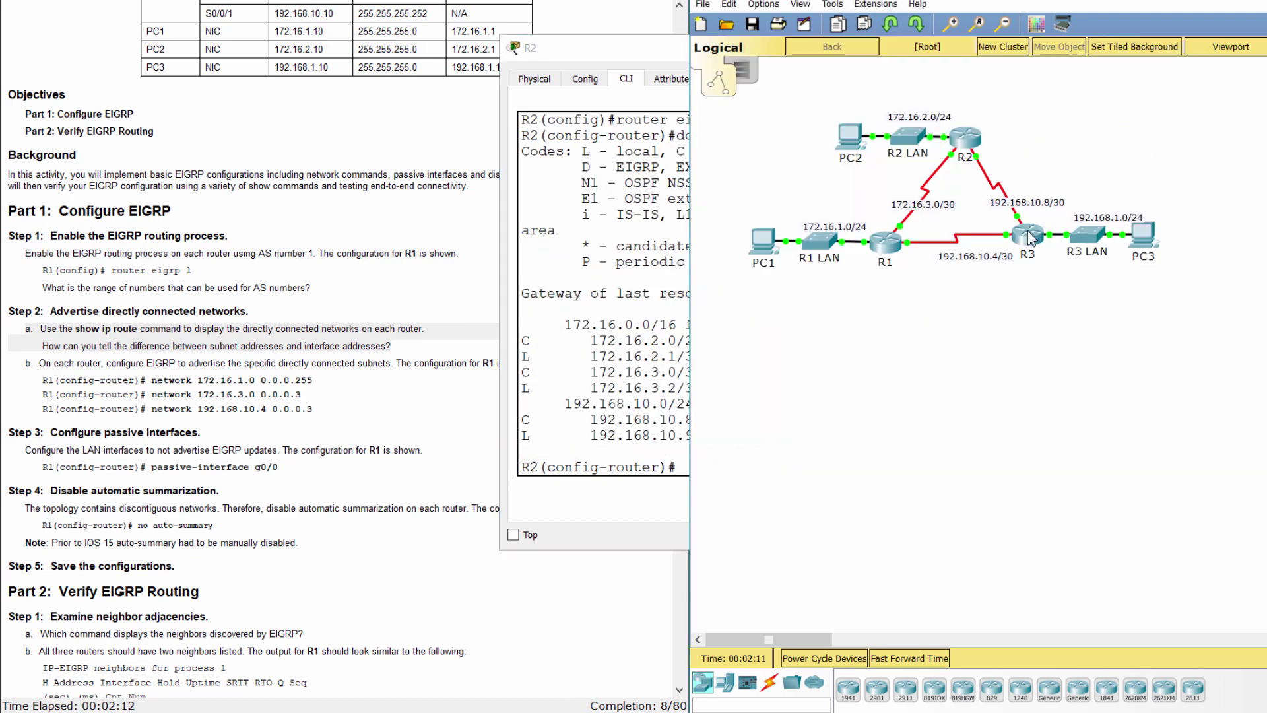
click(1034, 241)
text(do show ip route)
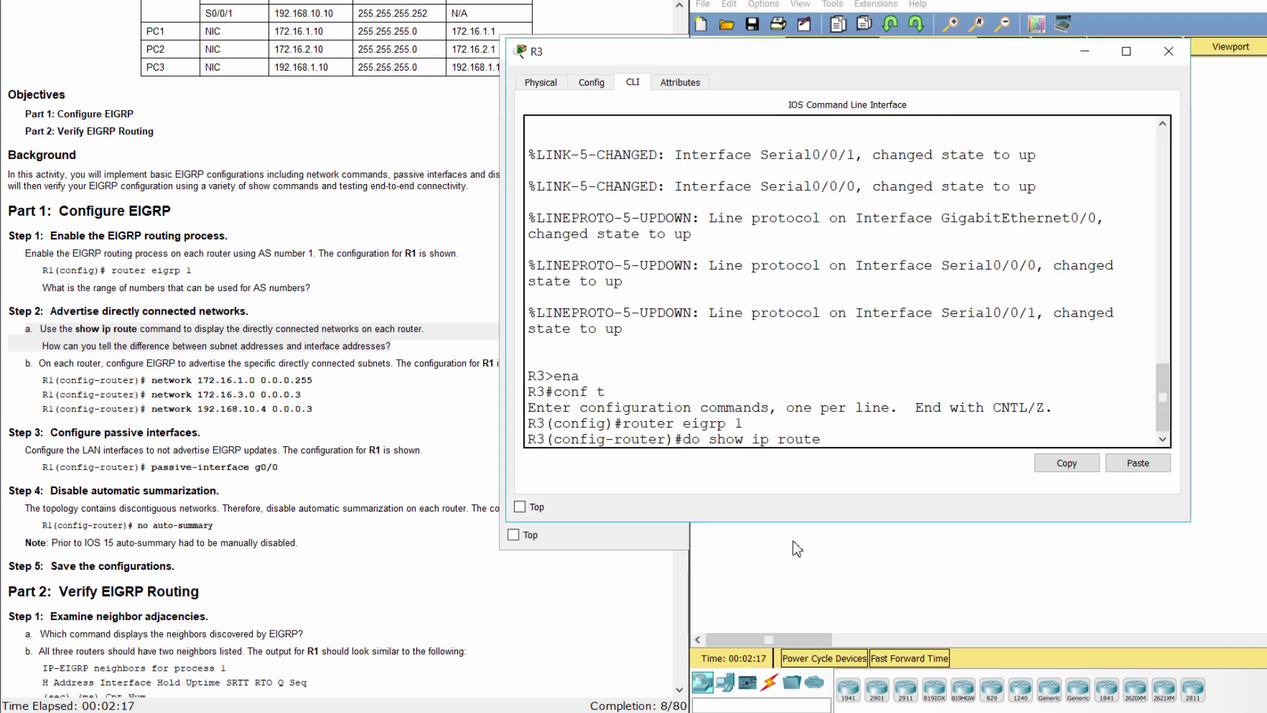
key(Return)
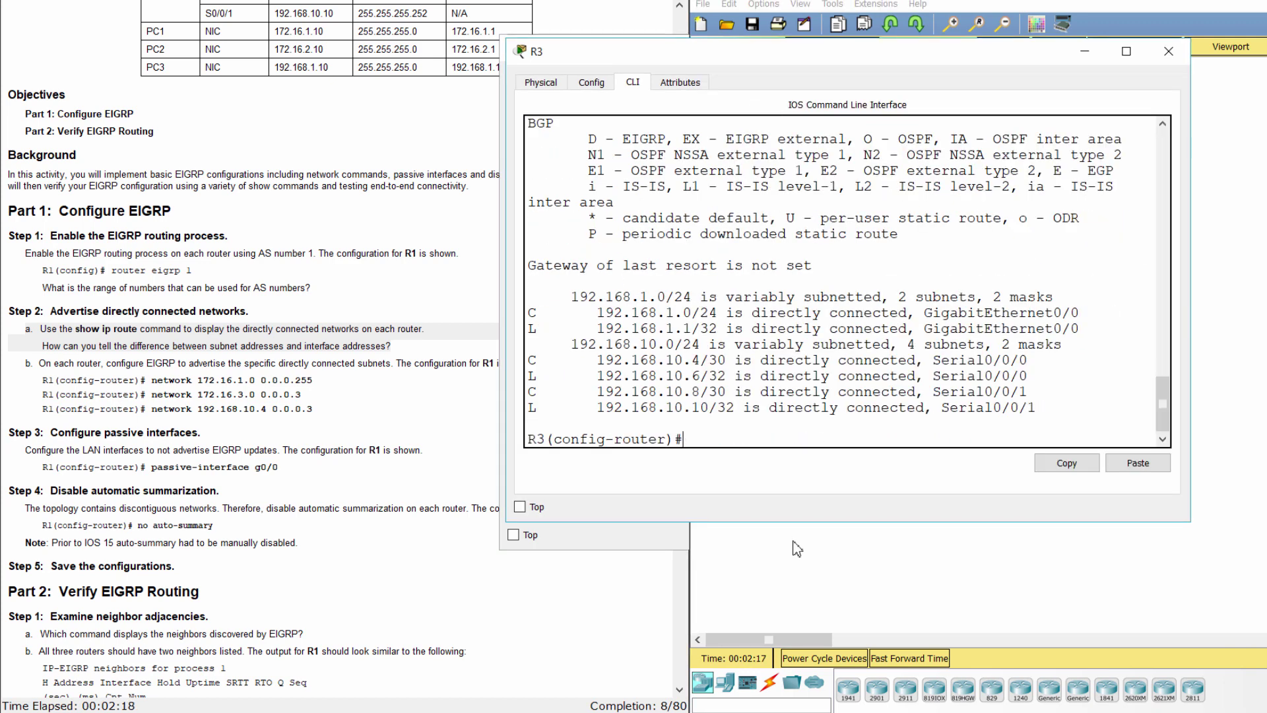
drag(529, 312, 1096, 417)
click(1077, 406)
click(8, 353)
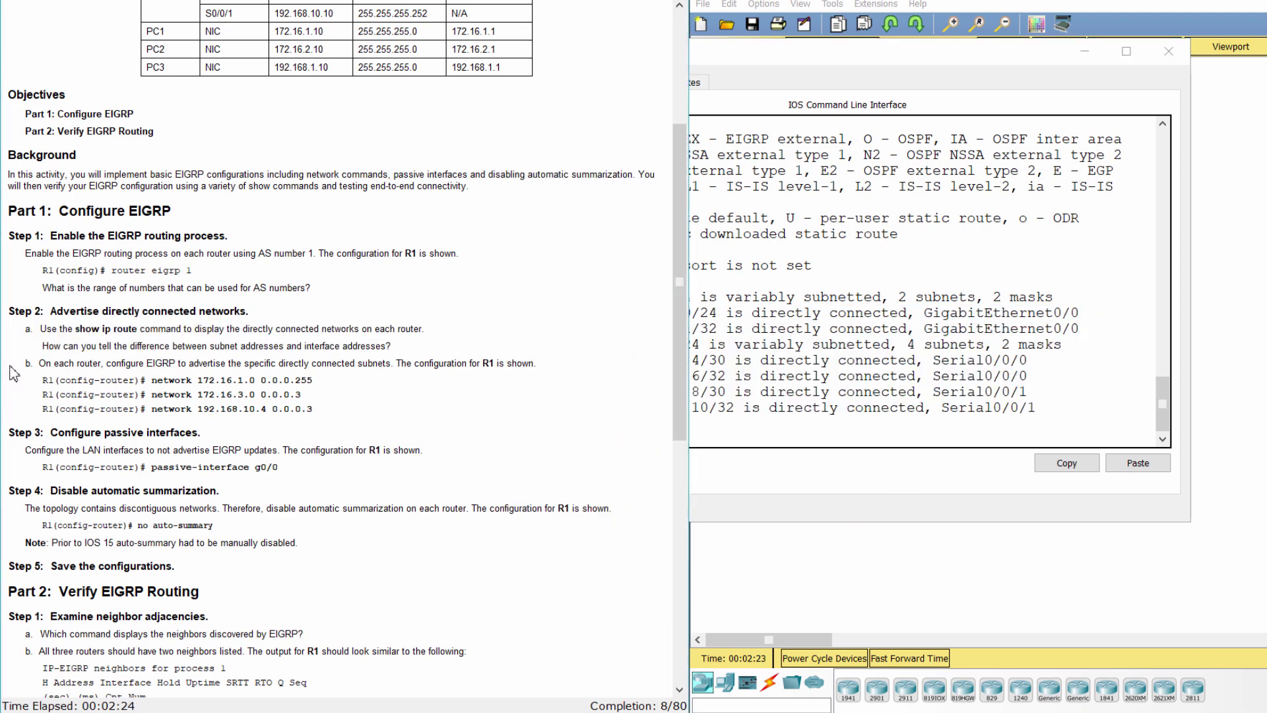
Step: Read the network advertisement instructions and advertise R1's LAN subnet 172.16.1.0 in EIGRP with wildcard mask 0.0.0.255
drag(27, 362, 376, 408)
click(846, 557)
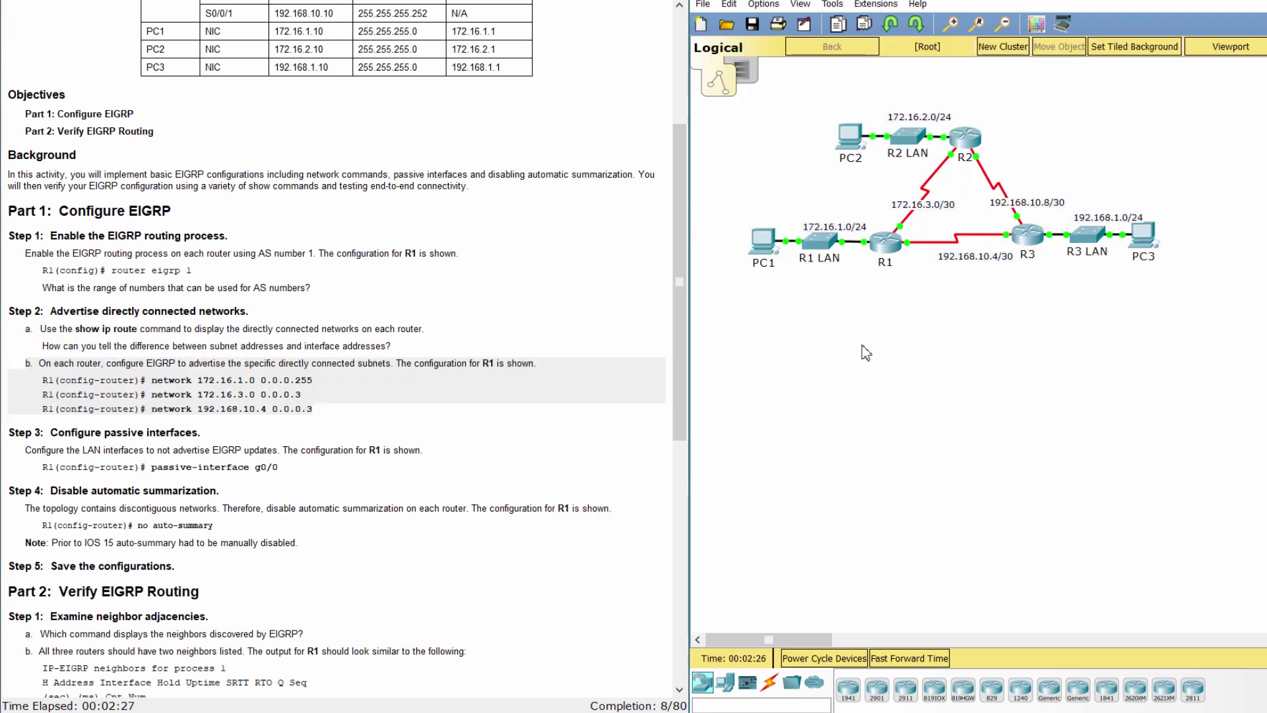
click(967, 254)
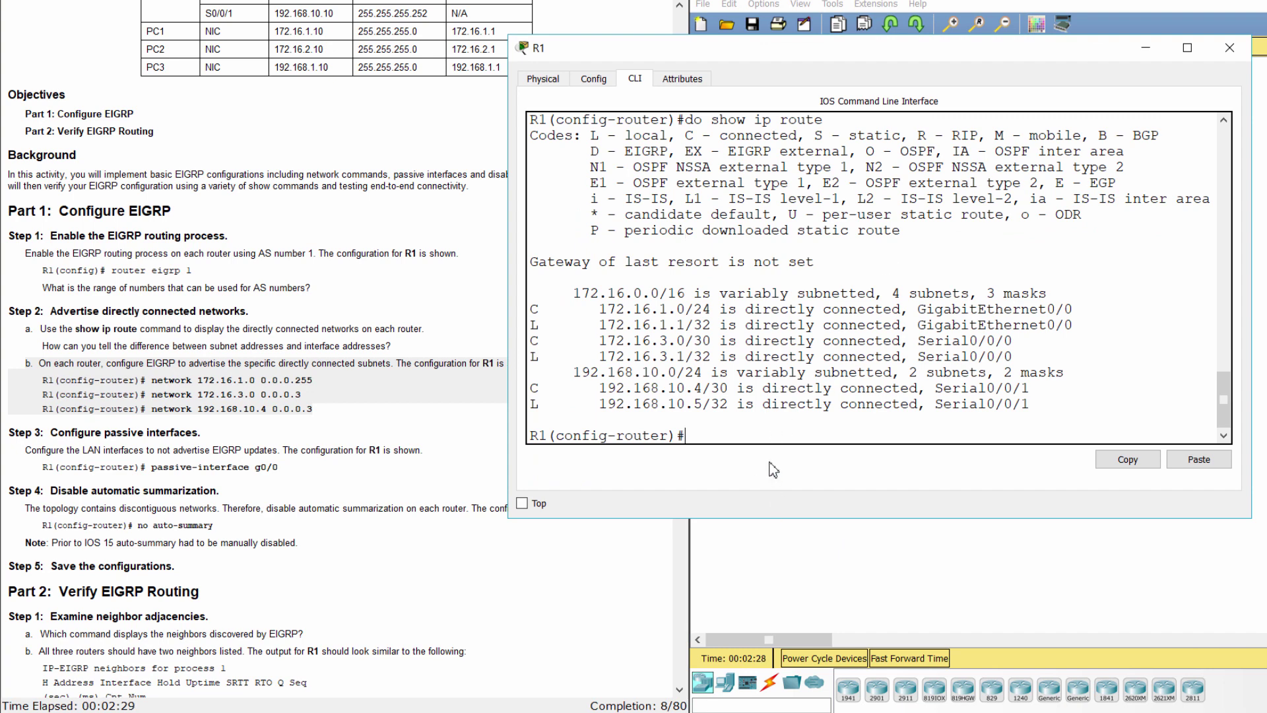
text(network 172.16.1)
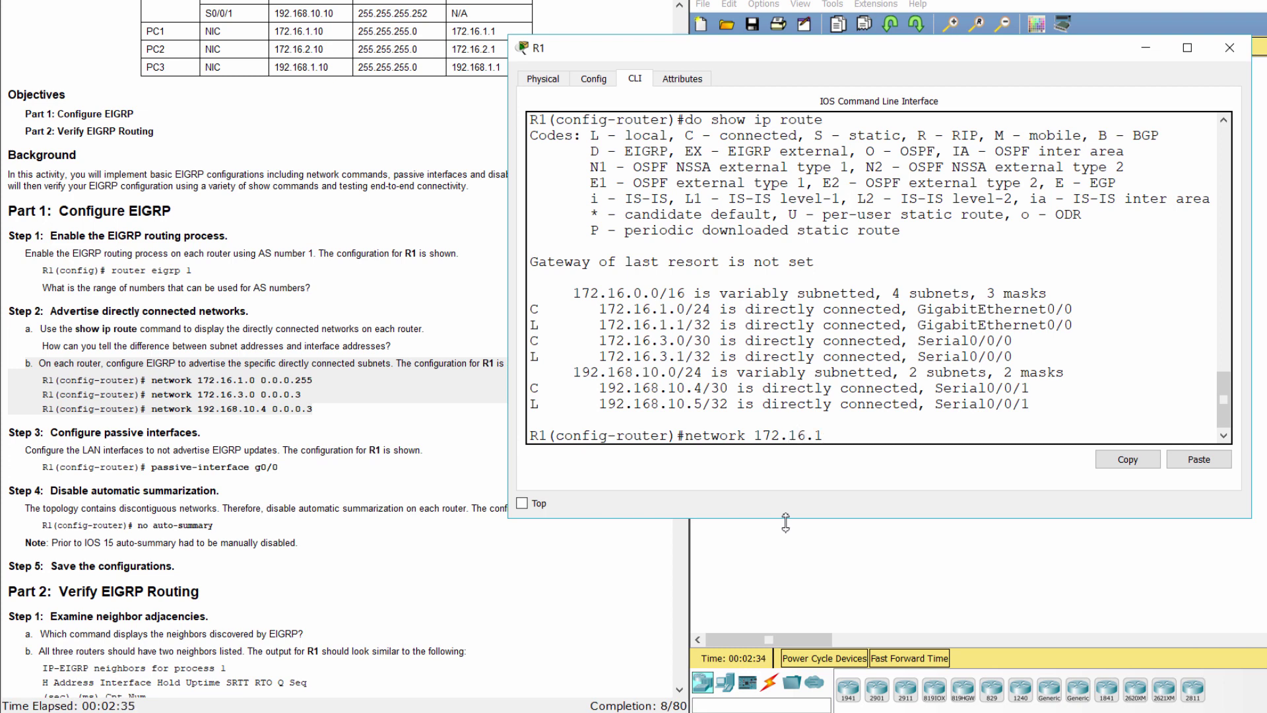
text(.0 0.0.0.255)
key(Return)
Step: Advertise R1's serial link subnets 172.16.3.0 and 192.168.10.4 in EIGRP, each with wildcard mask 0.0.0.3
text(network)
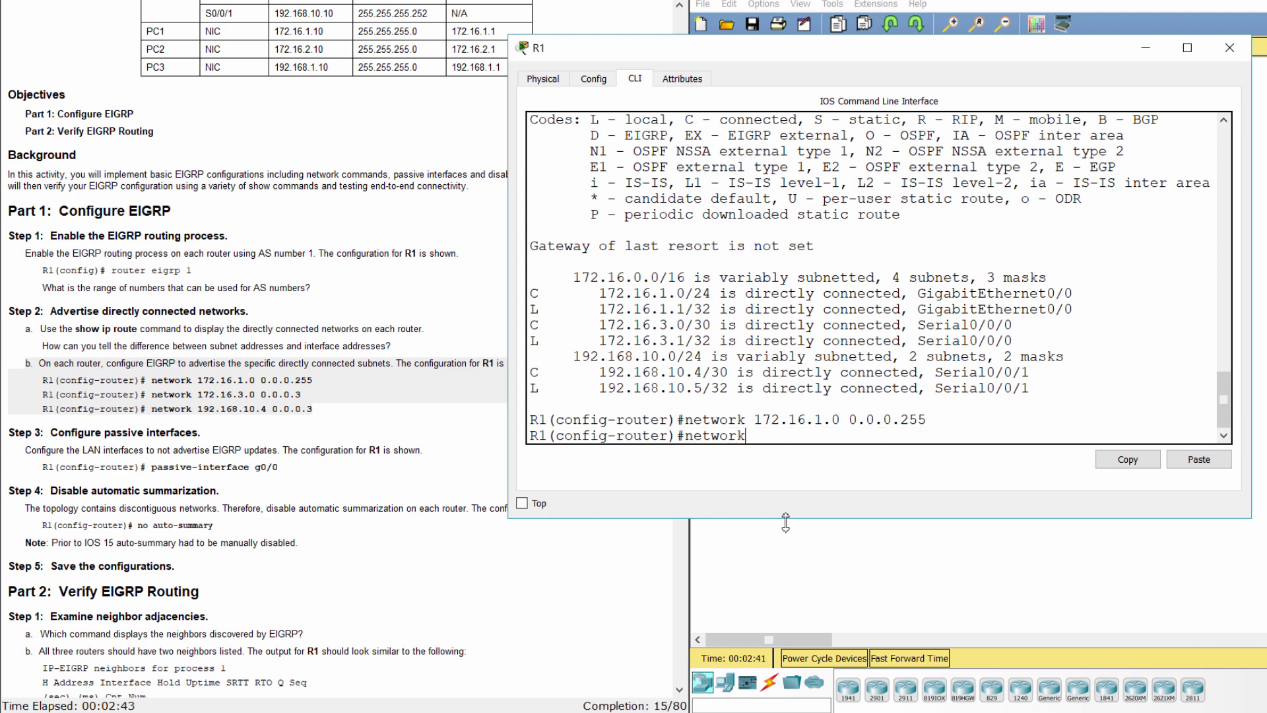
text( 172.16.3.0 0.0.0.3)
key(Return)
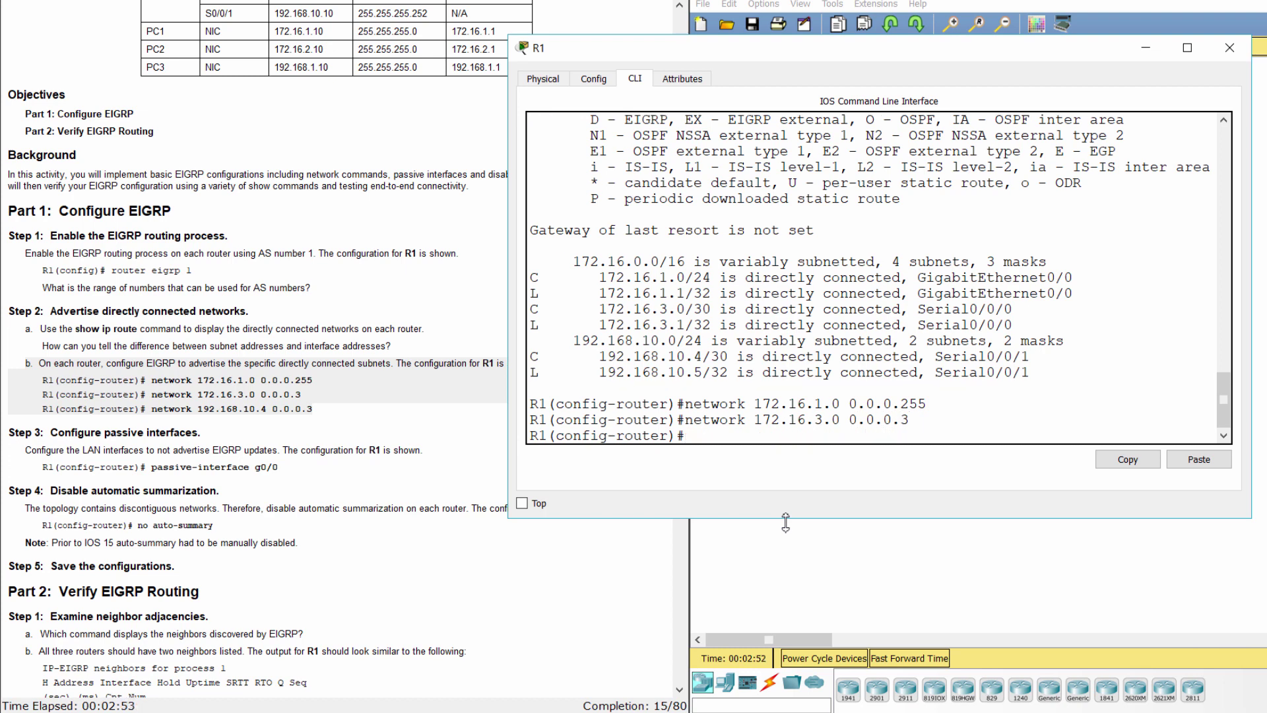
text(network 192.168.)
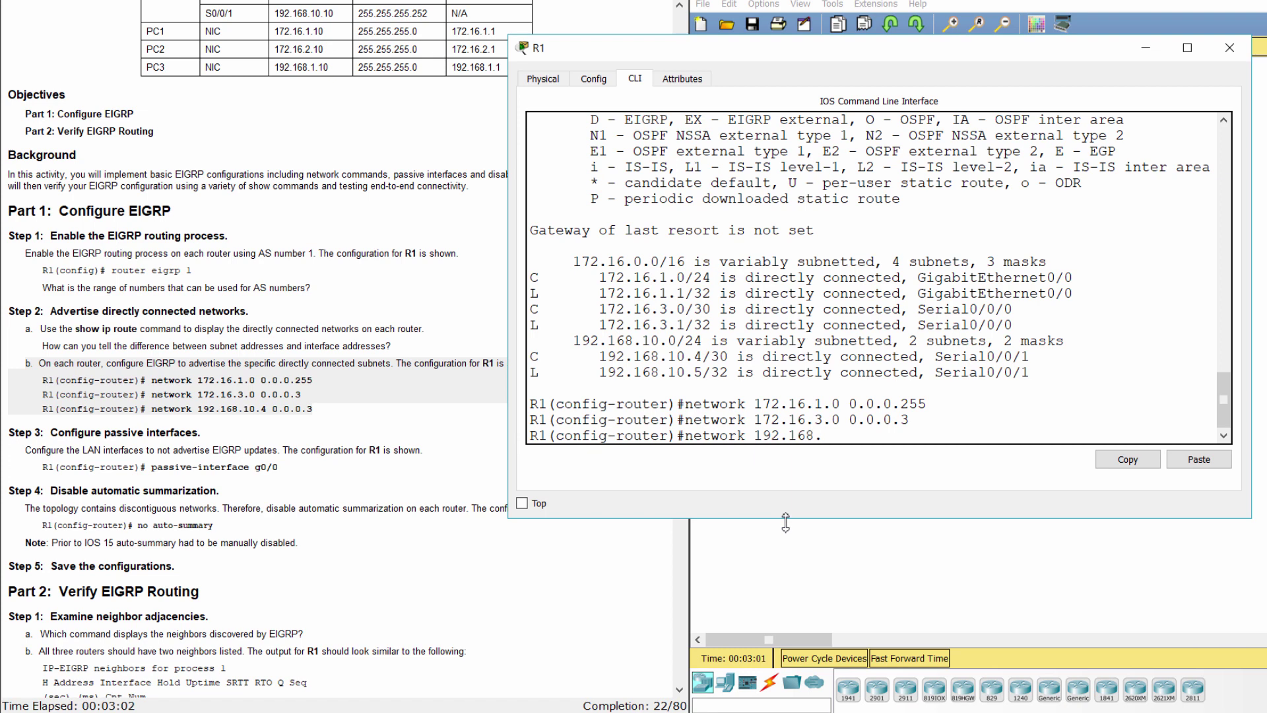
text(10.4 0.0.0.3)
key(Return)
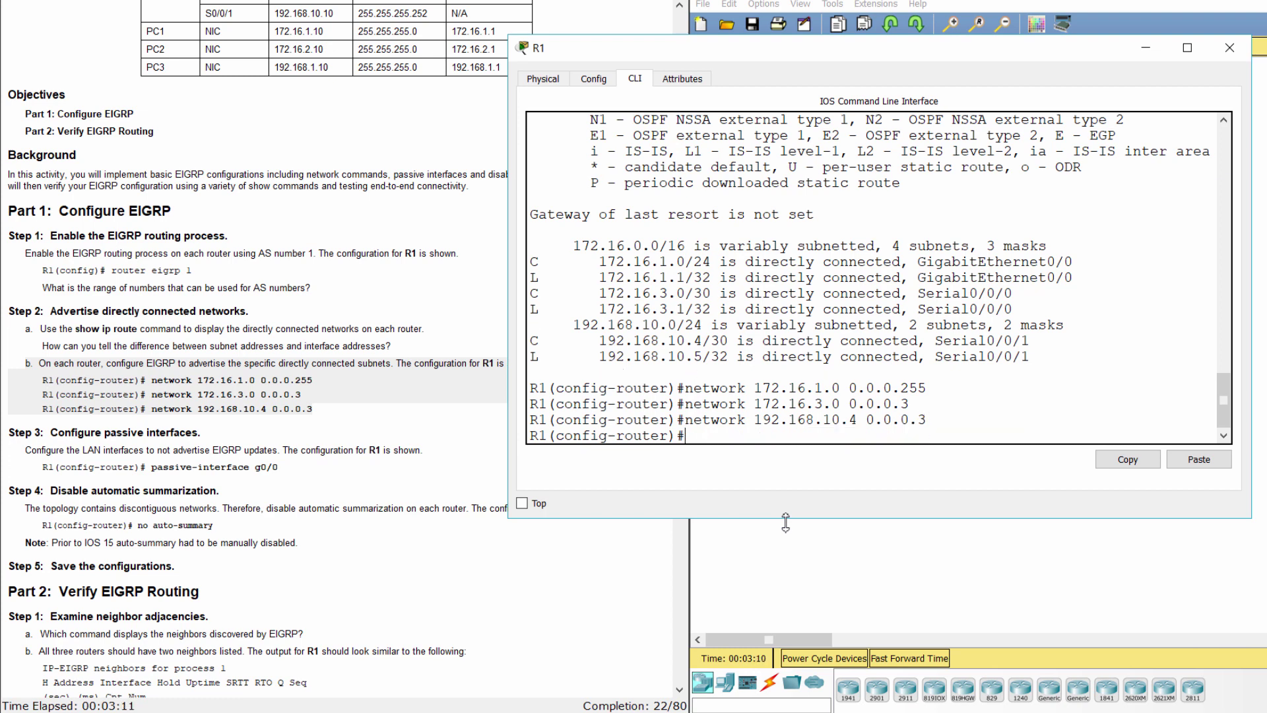
Step: Open R2's command line and advertise its LAN subnet 172.16.2.0 in EIGRP with wildcard mask 0.0.0.255
click(805, 578)
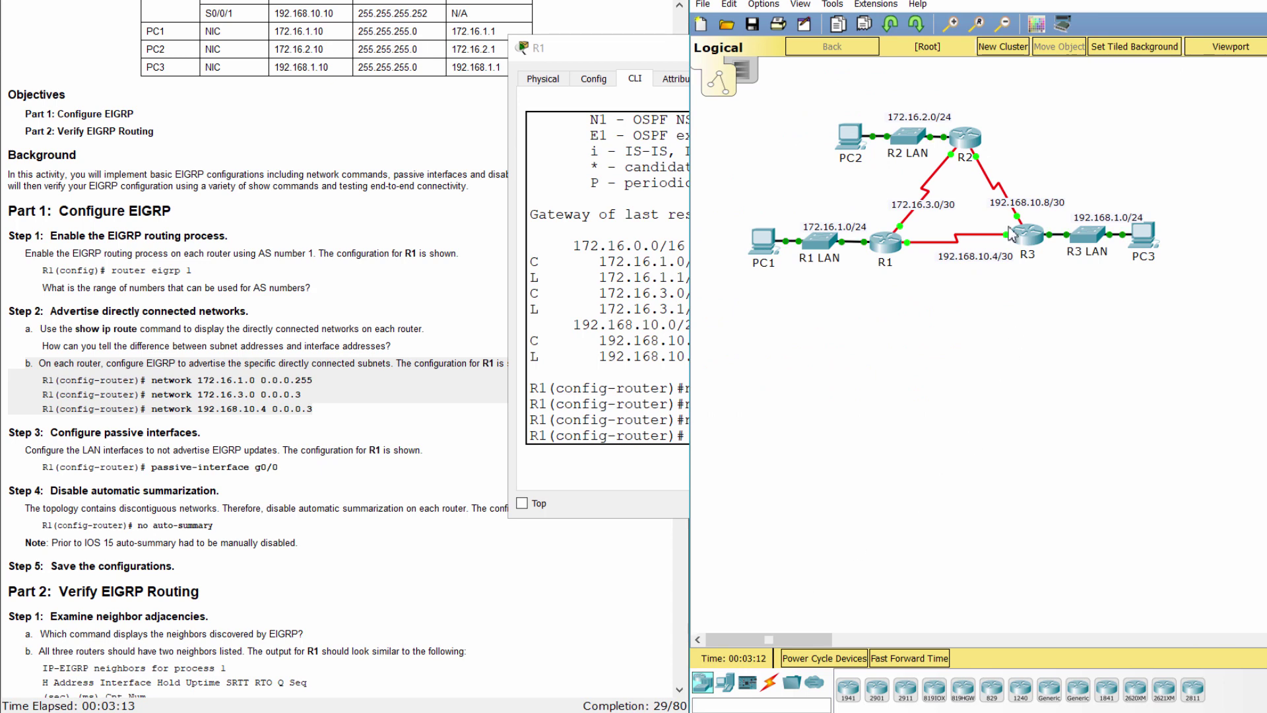
click(967, 153)
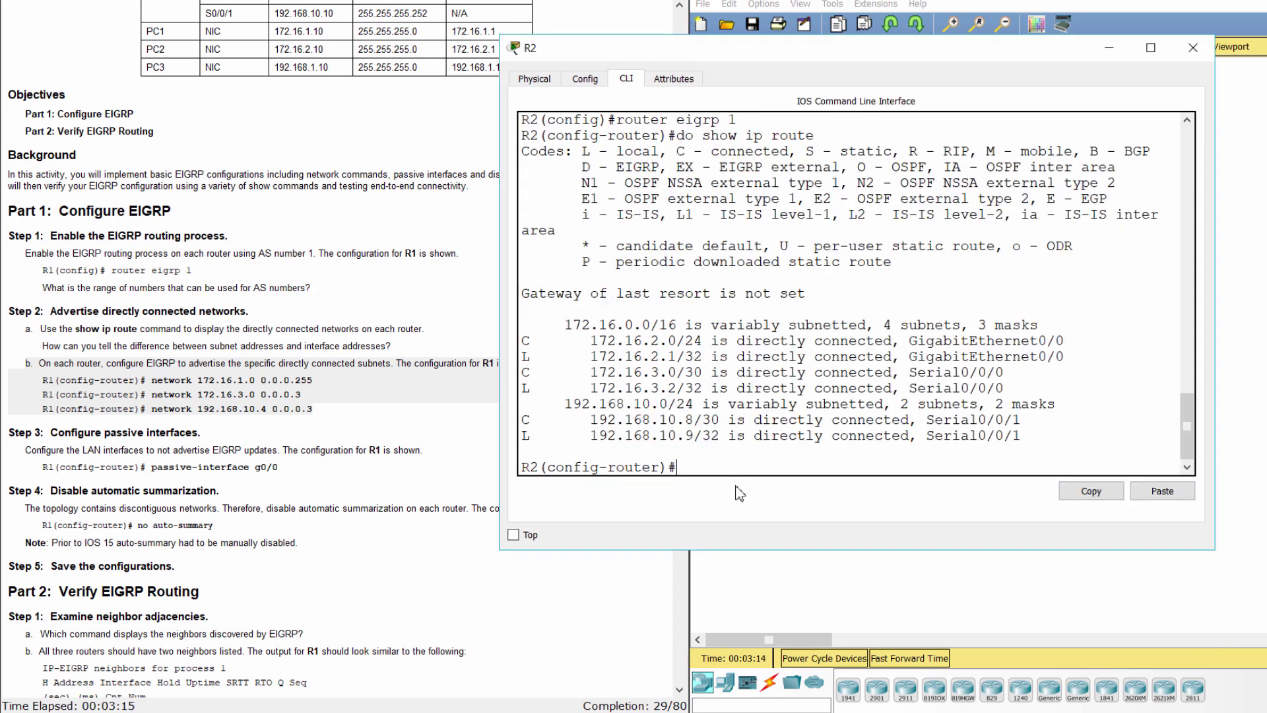
text(network 172.16.2.0 0.)
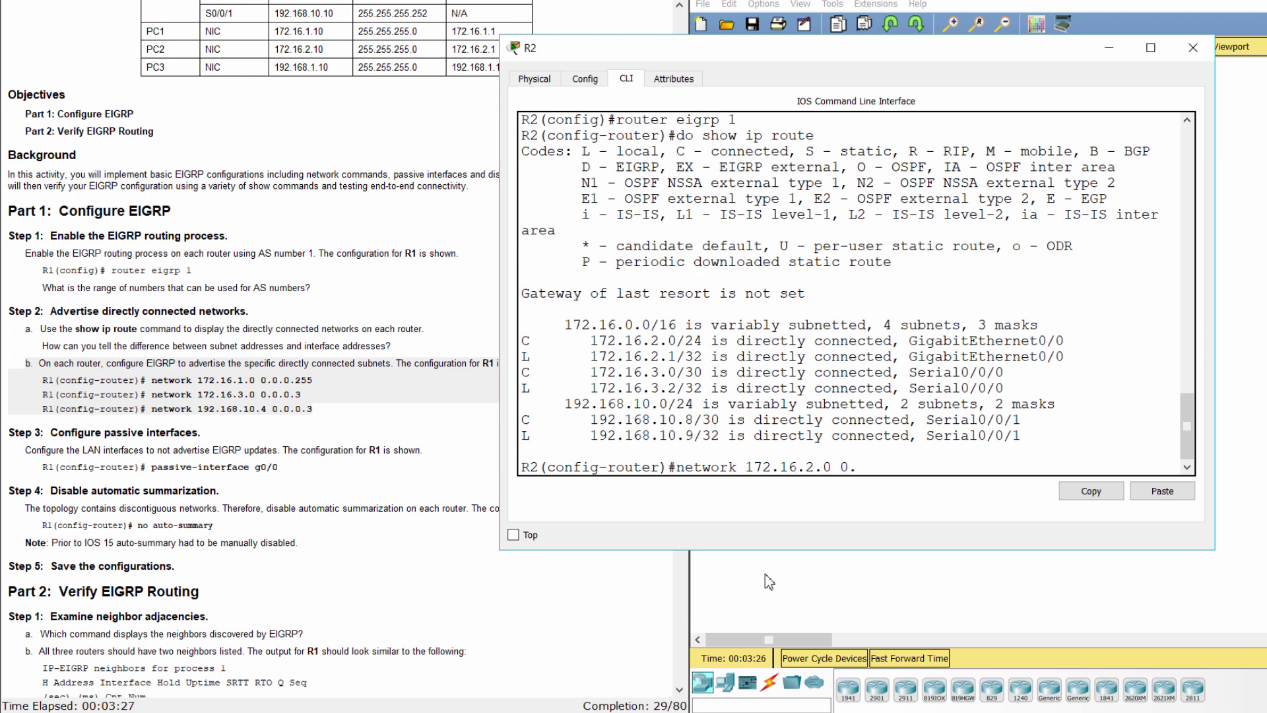
text(0.0.255)
key(Return)
Step: Advertise R2's serial link subnets 172.16.3.0 and 192.168.10.8 in EIGRP, each with wildcard mask 0.0.0.3
text(network)
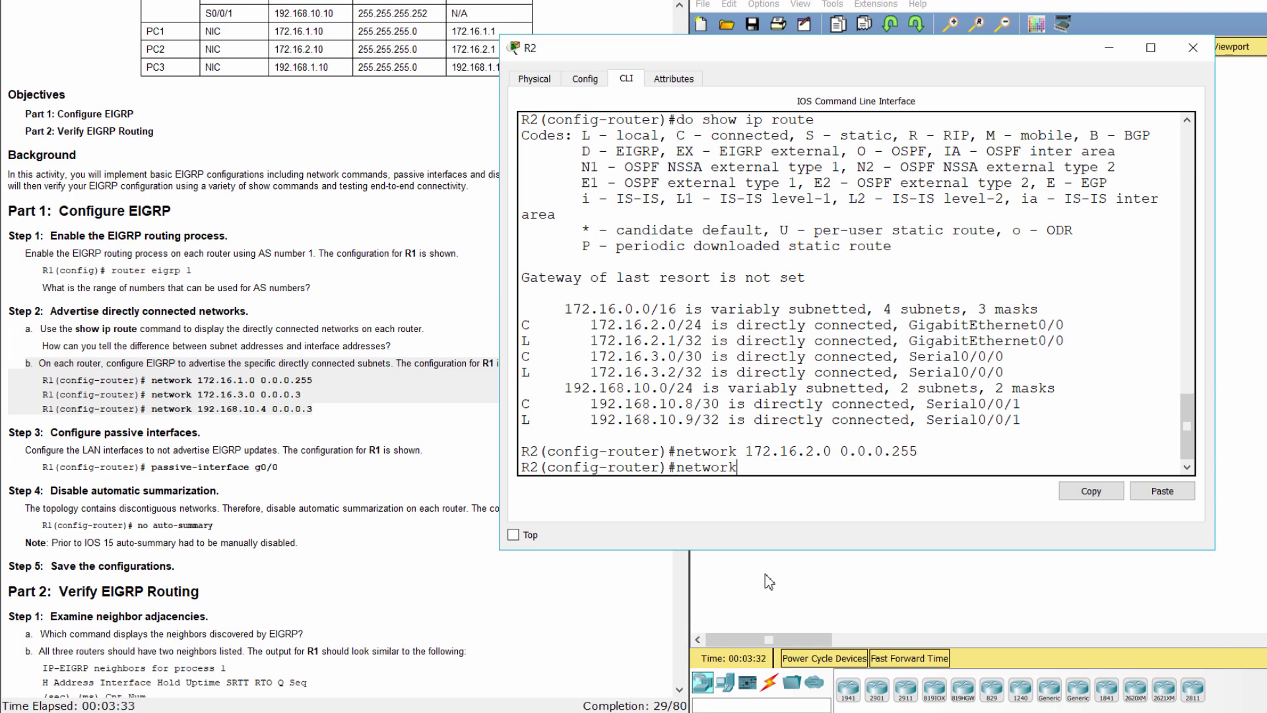
text( 172.16)
text(.3.0 0.0.0.3)
key(Return)
key(Return)
text(network)
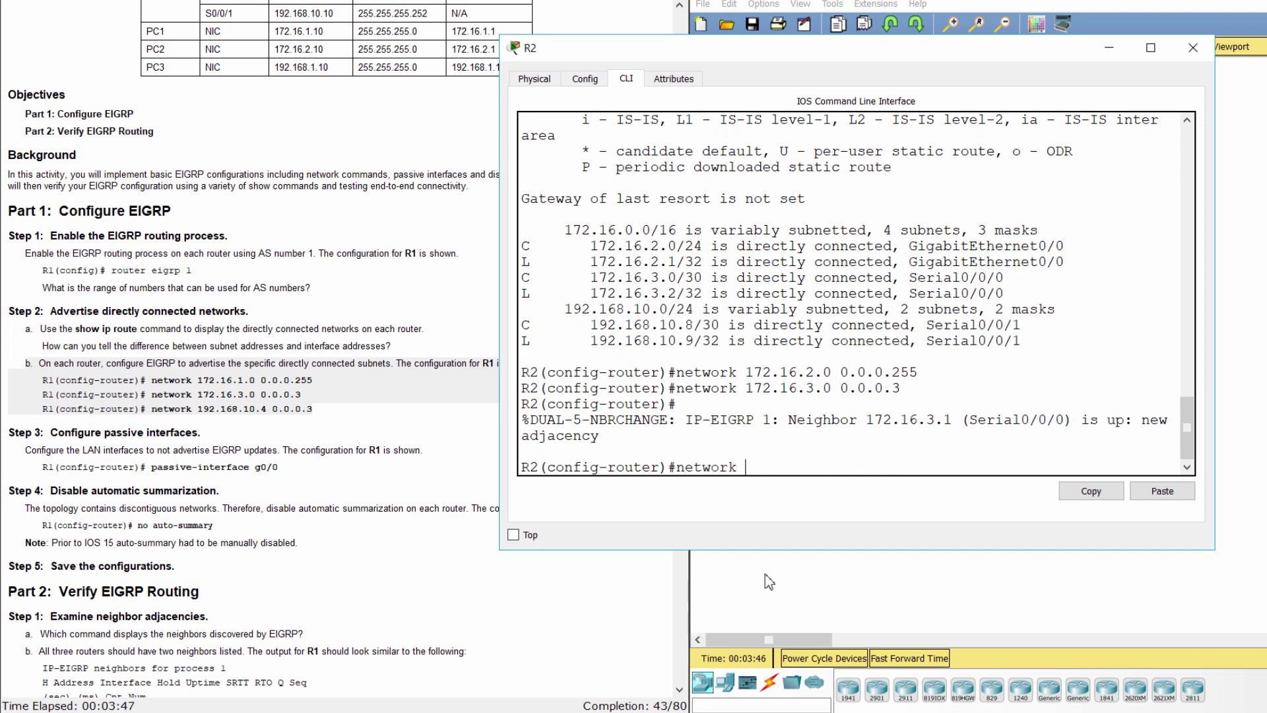
text( 192.168.10.8 0.0.0.3)
key(Return)
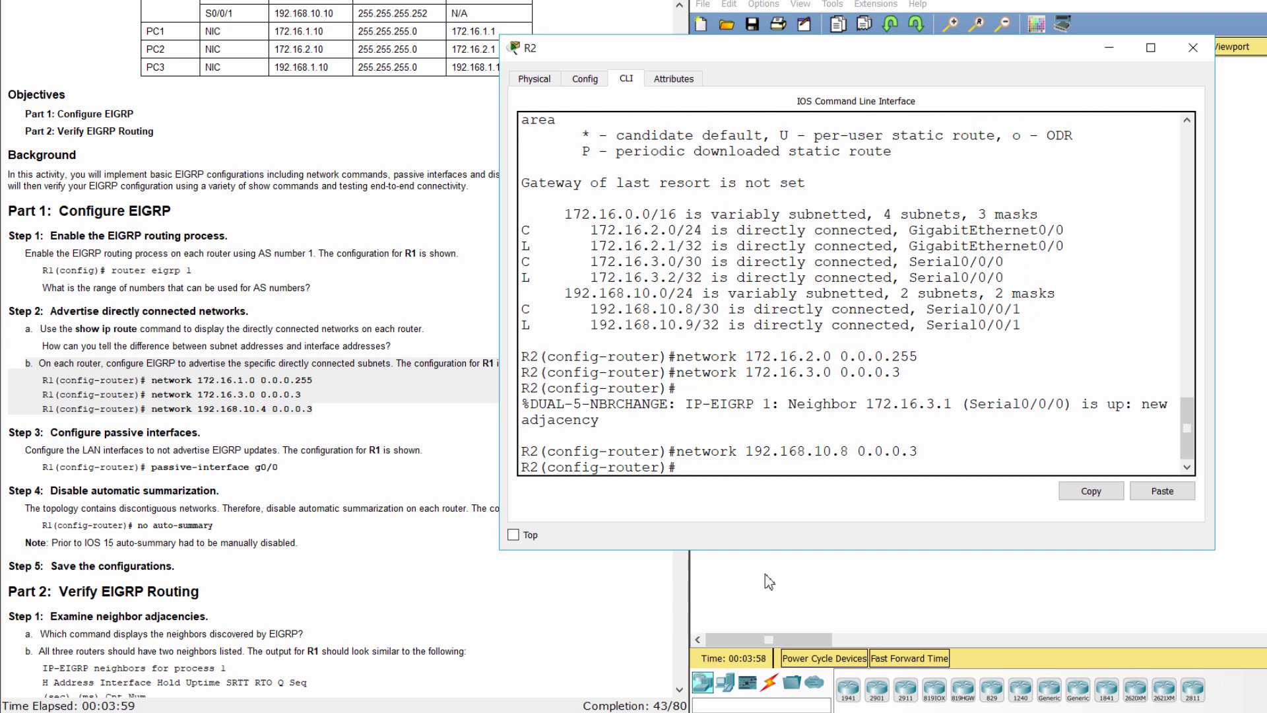
Step: Open R3's command line and advertise its LAN subnet 192.168.1.0 in EIGRP with wildcard mask 0.0.0.255
click(898, 589)
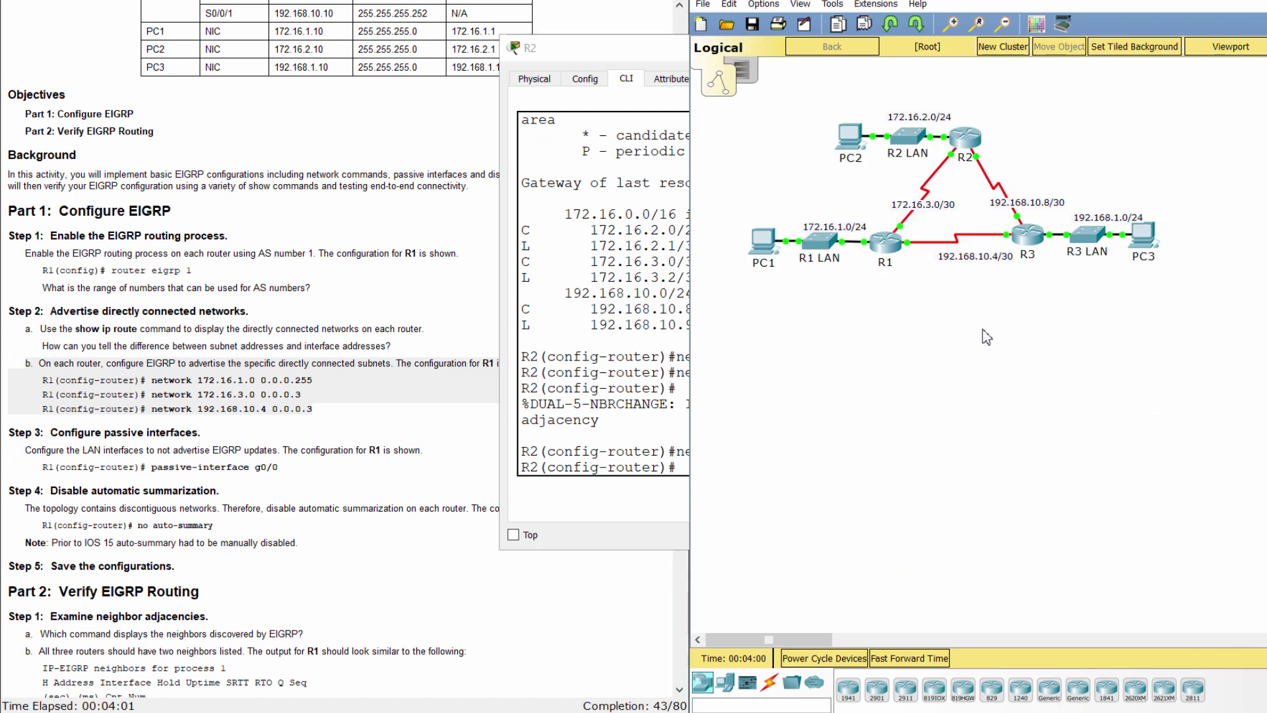
click(1020, 242)
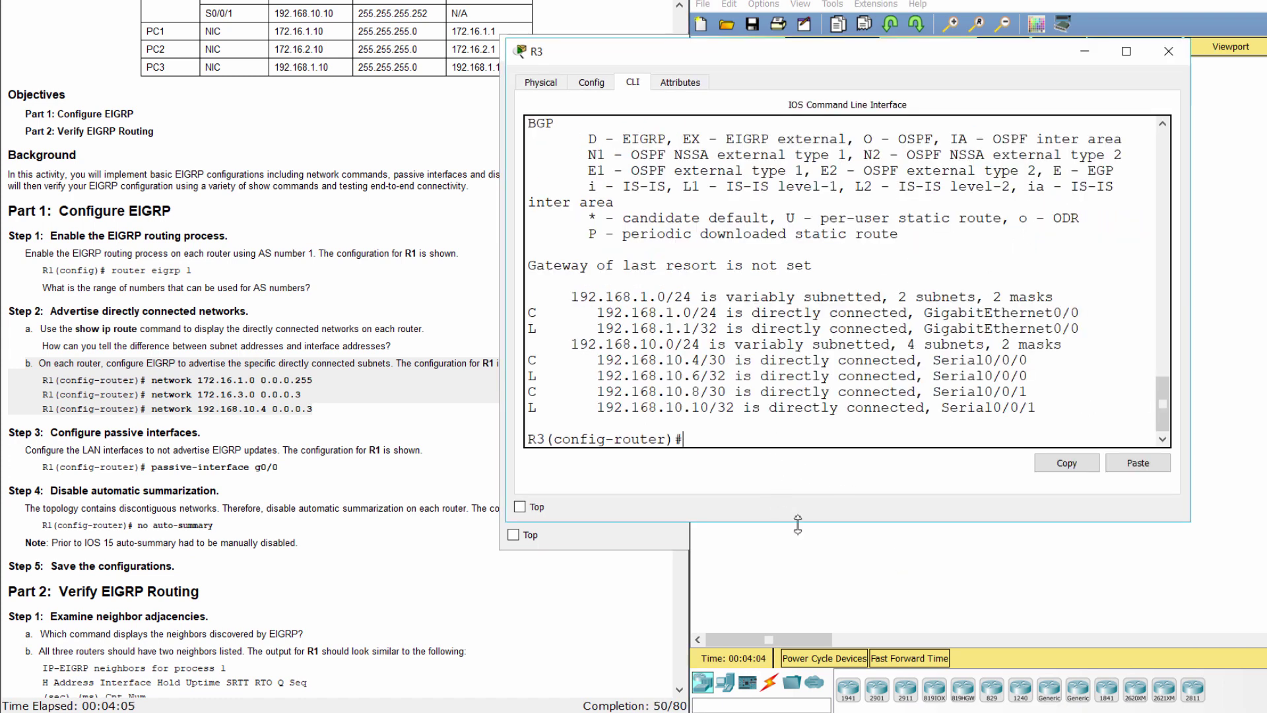
text(network 192.168)
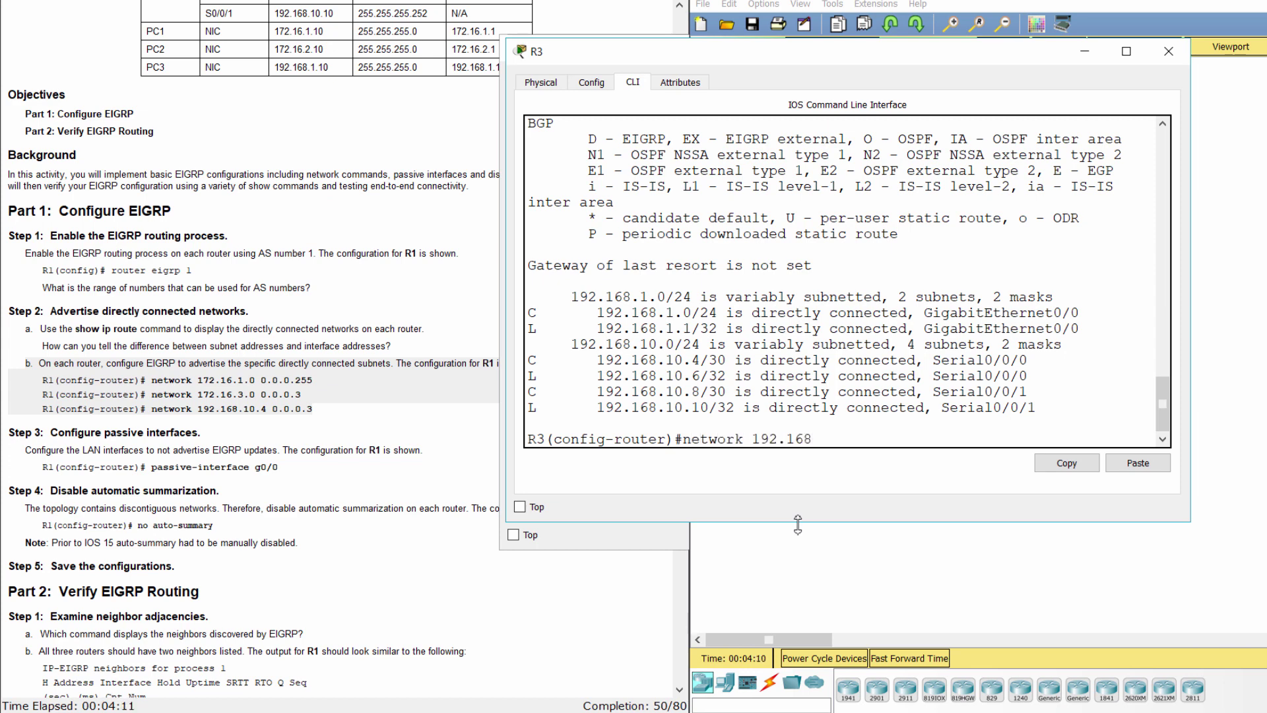
text(.1.0 0.0.0.255)
key(Return)
Step: Advertise R3's serial link subnets 192.168.10.4 and 192.168.10.8 in EIGRP, each with wildcard mask 0.0.0.3
text(network)
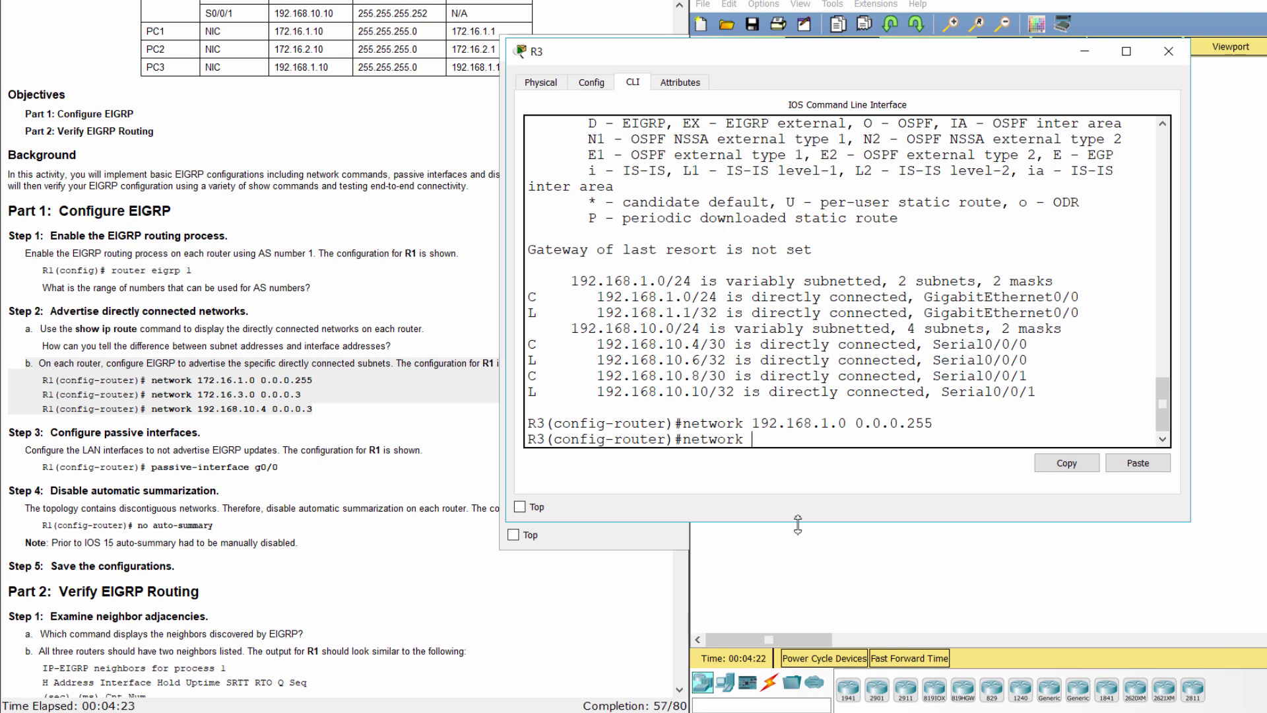
text( 192.168.10.4 0.0.0.3)
key(Return)
text(netw)
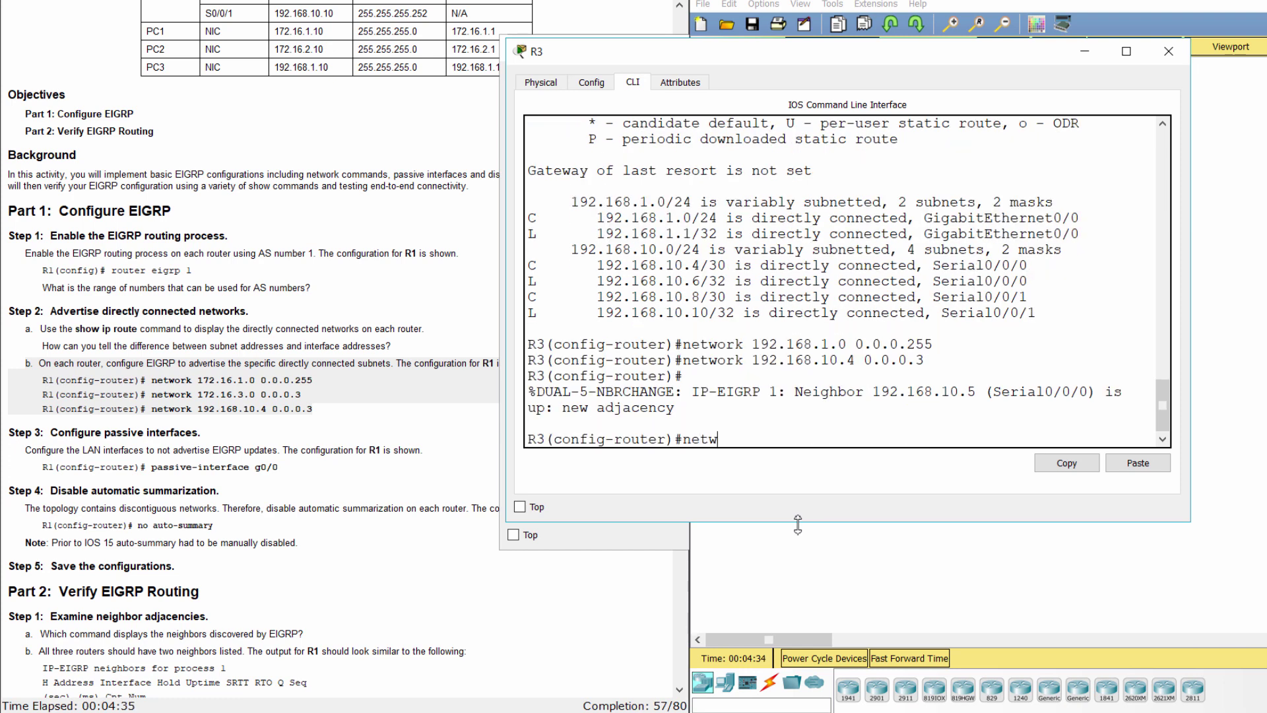
text(ork 192.168.10)
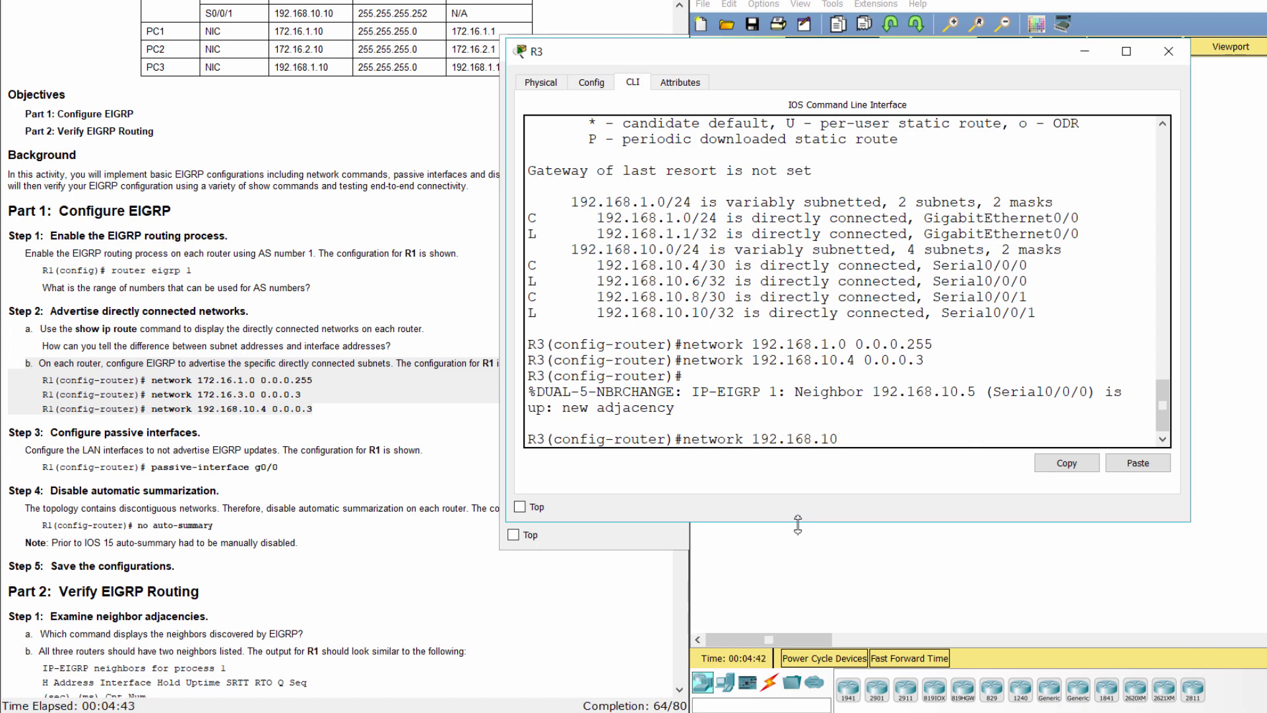
text(.8 0.0.0.3)
key(Return)
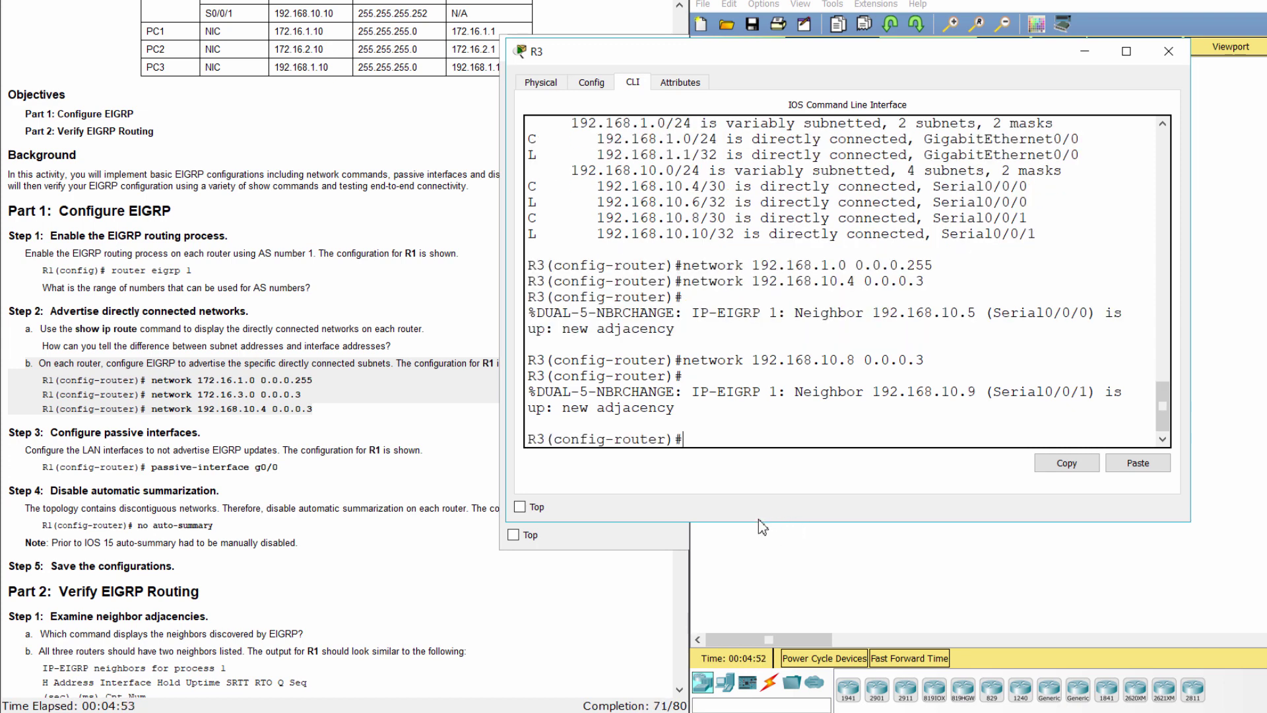
Step: Read the passive interface instructions and make R1's LAN interface g0/0 passive for EIGRP
click(218, 450)
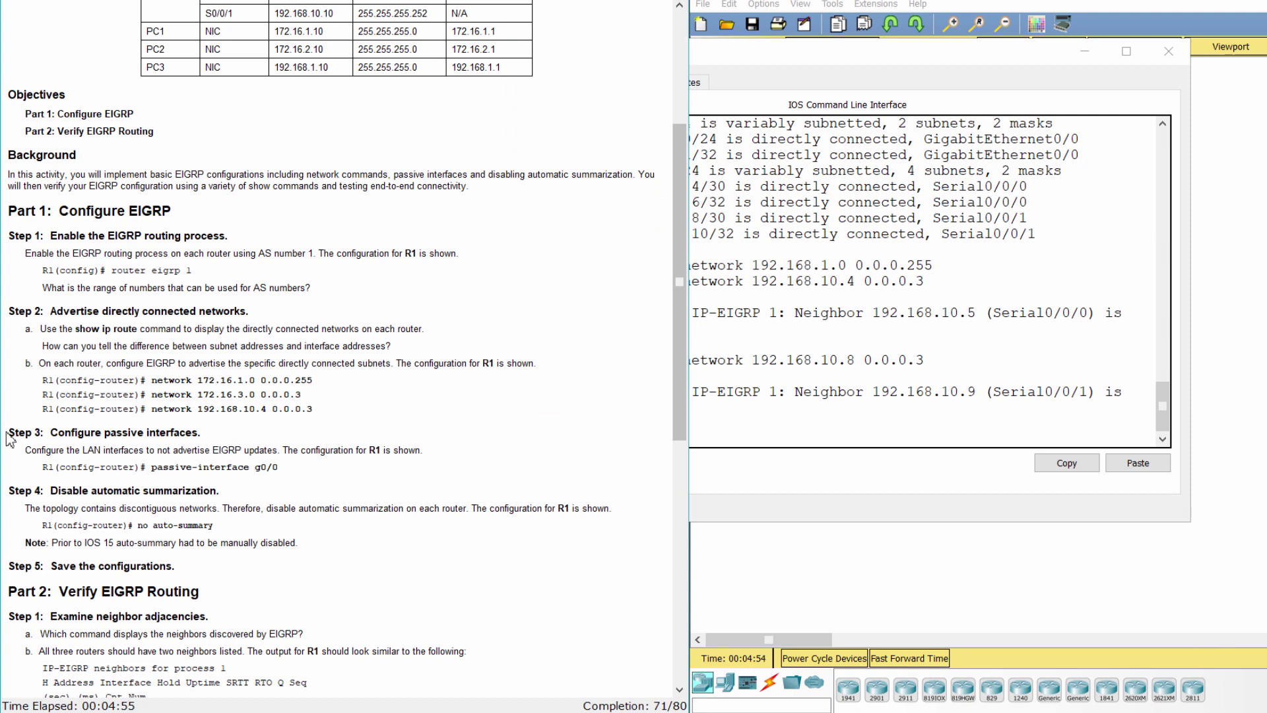
drag(9, 432, 49, 432)
drag(134, 429, 326, 474)
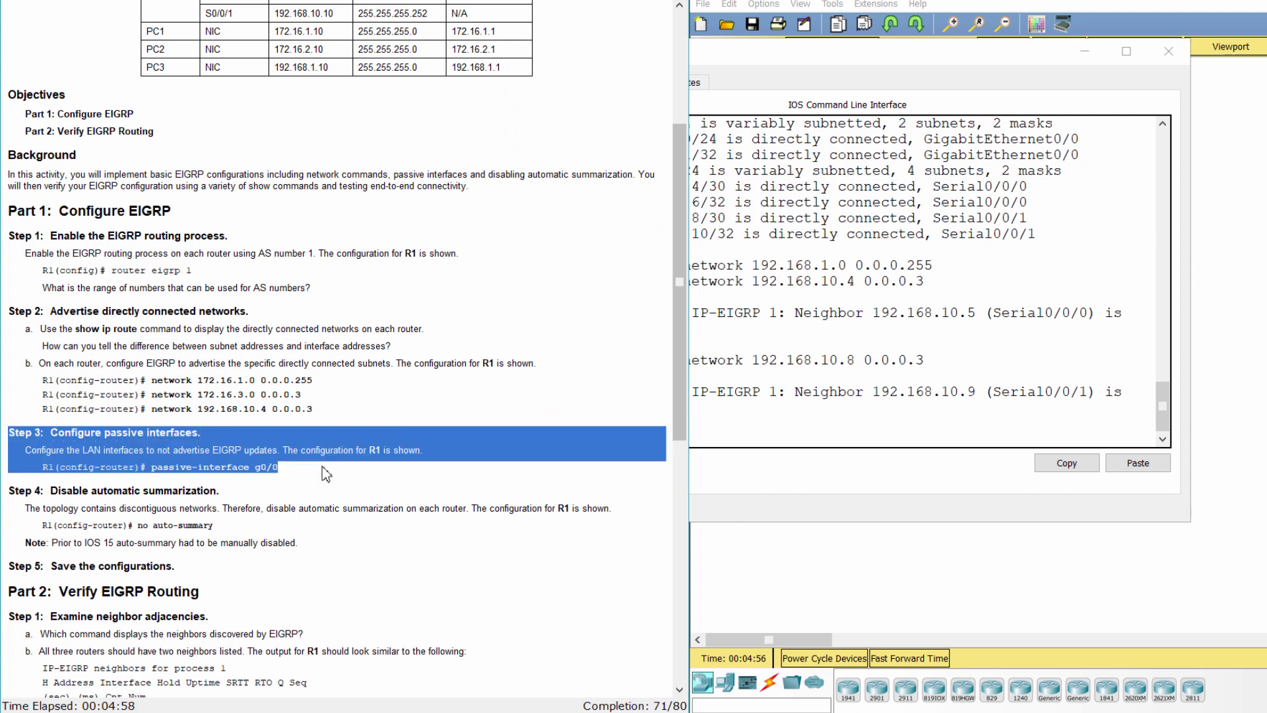
click(866, 525)
click(889, 528)
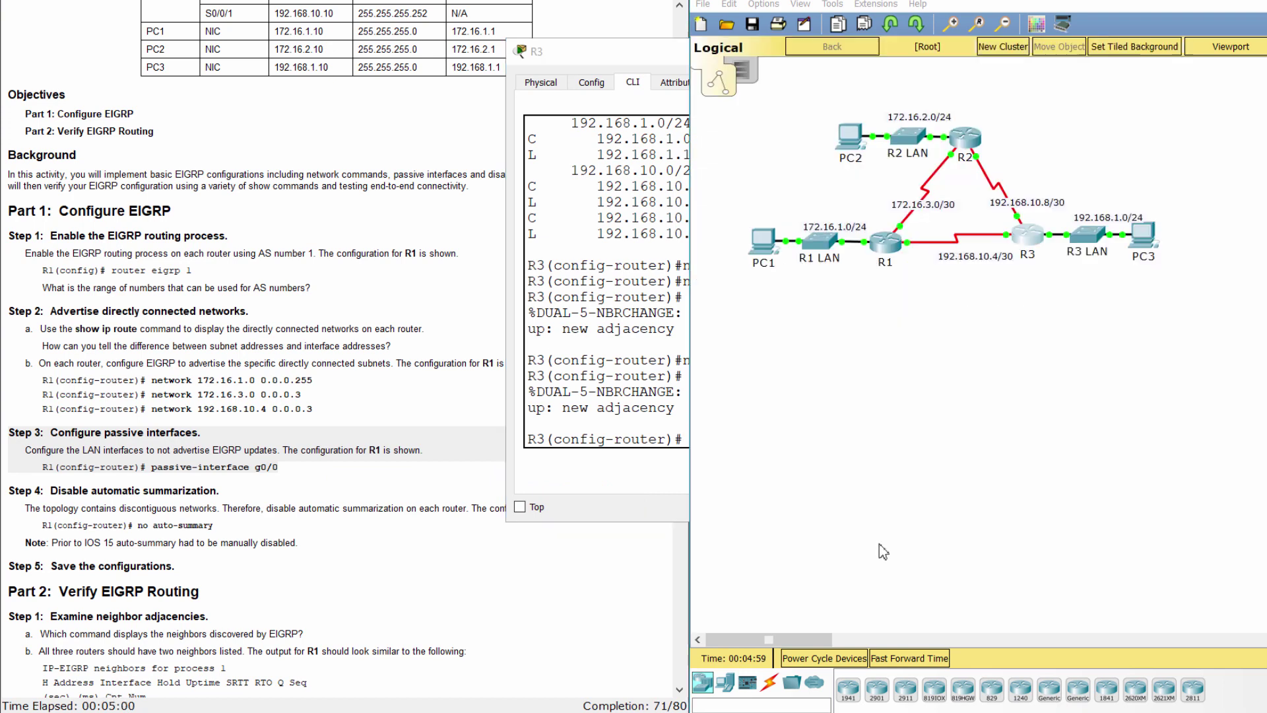
click(888, 249)
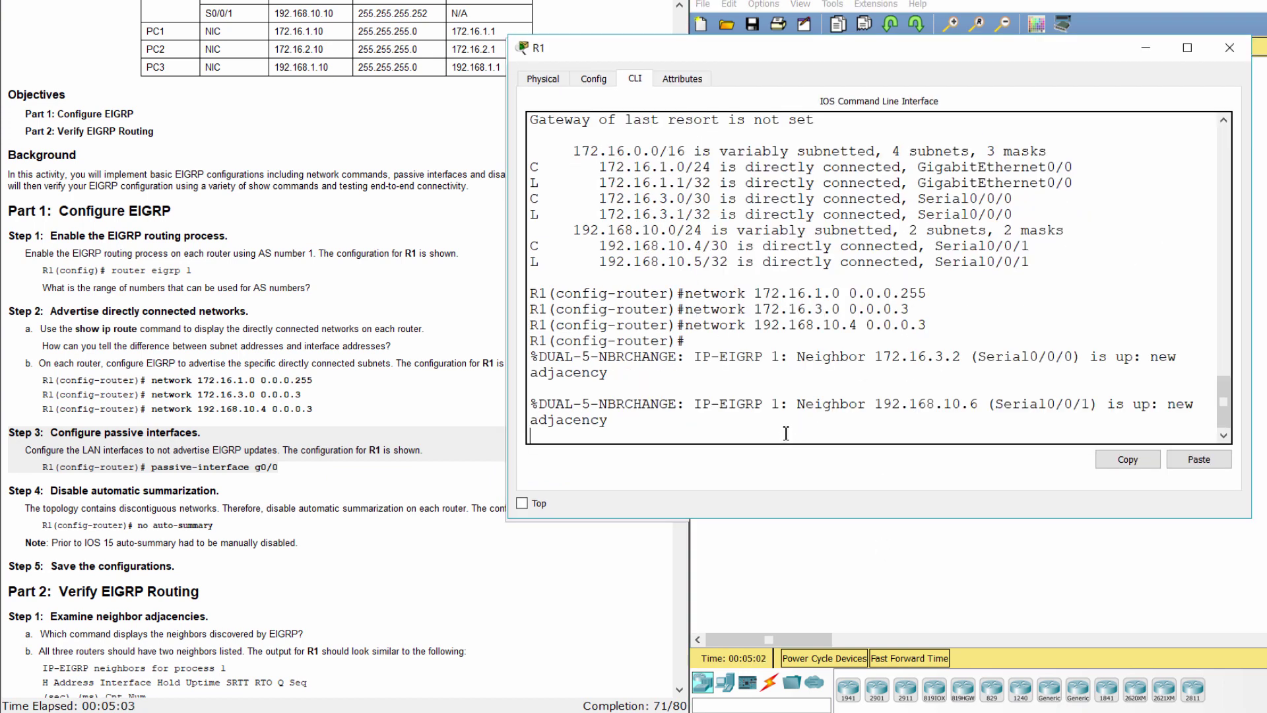
key(Return)
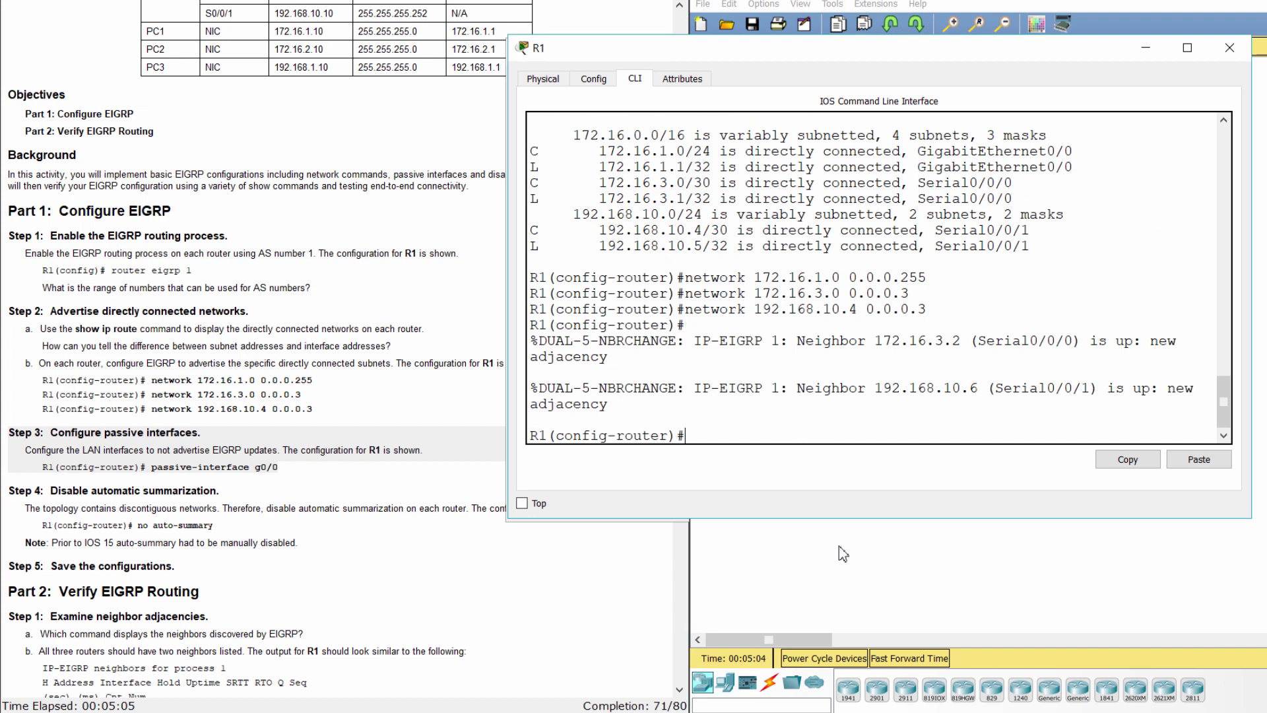
text(passive-interface)
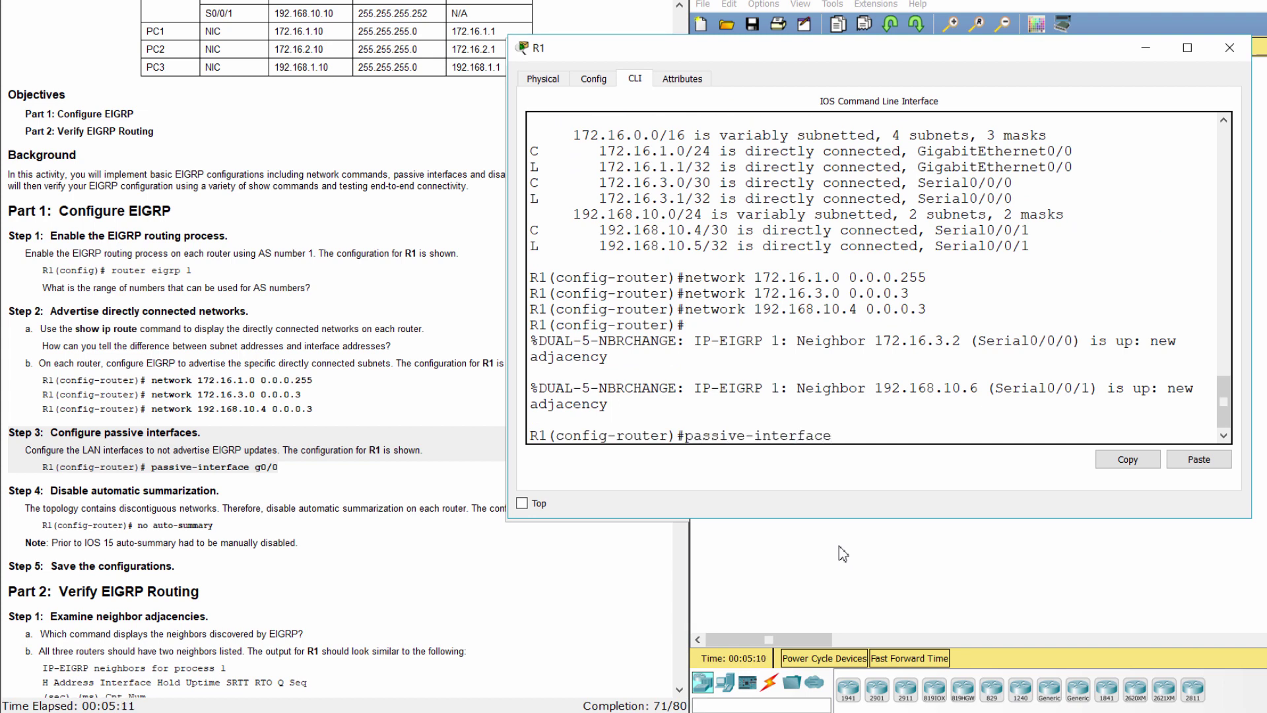
text( g0/0)
key(Return)
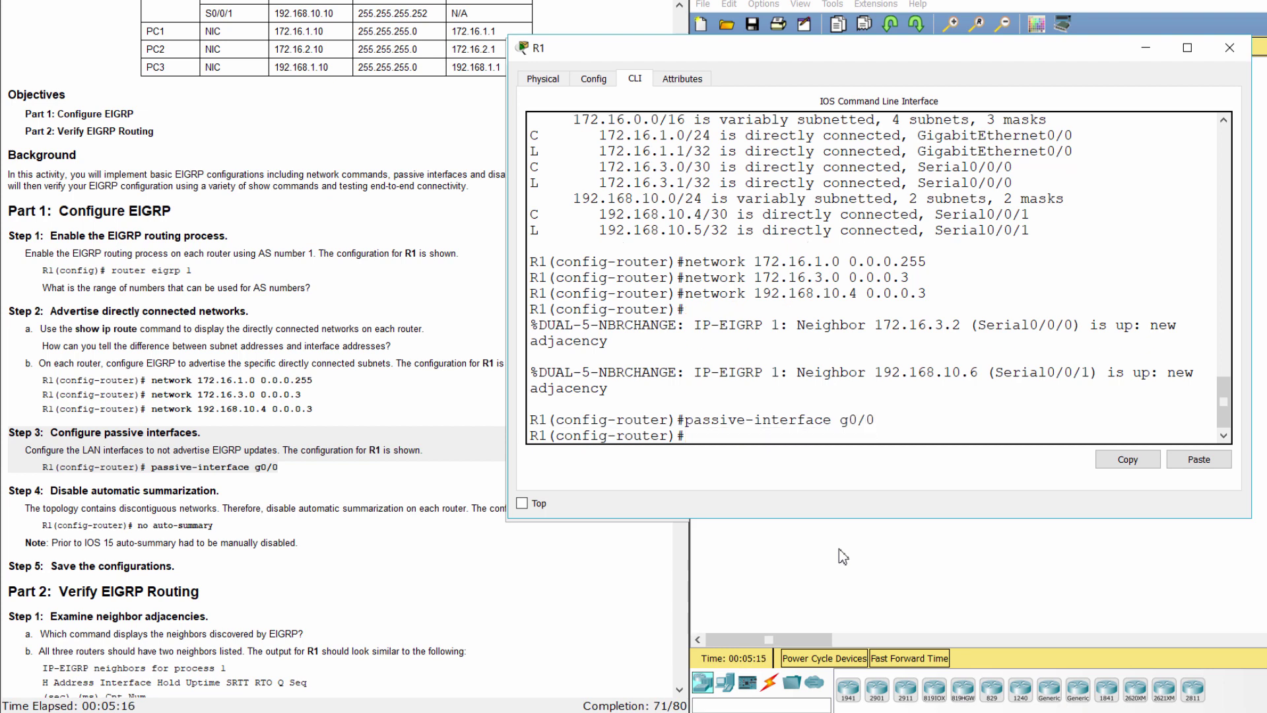
Step: Open R2's command line and make its LAN interface g0/0 passive for EIGRP
click(838, 548)
click(978, 140)
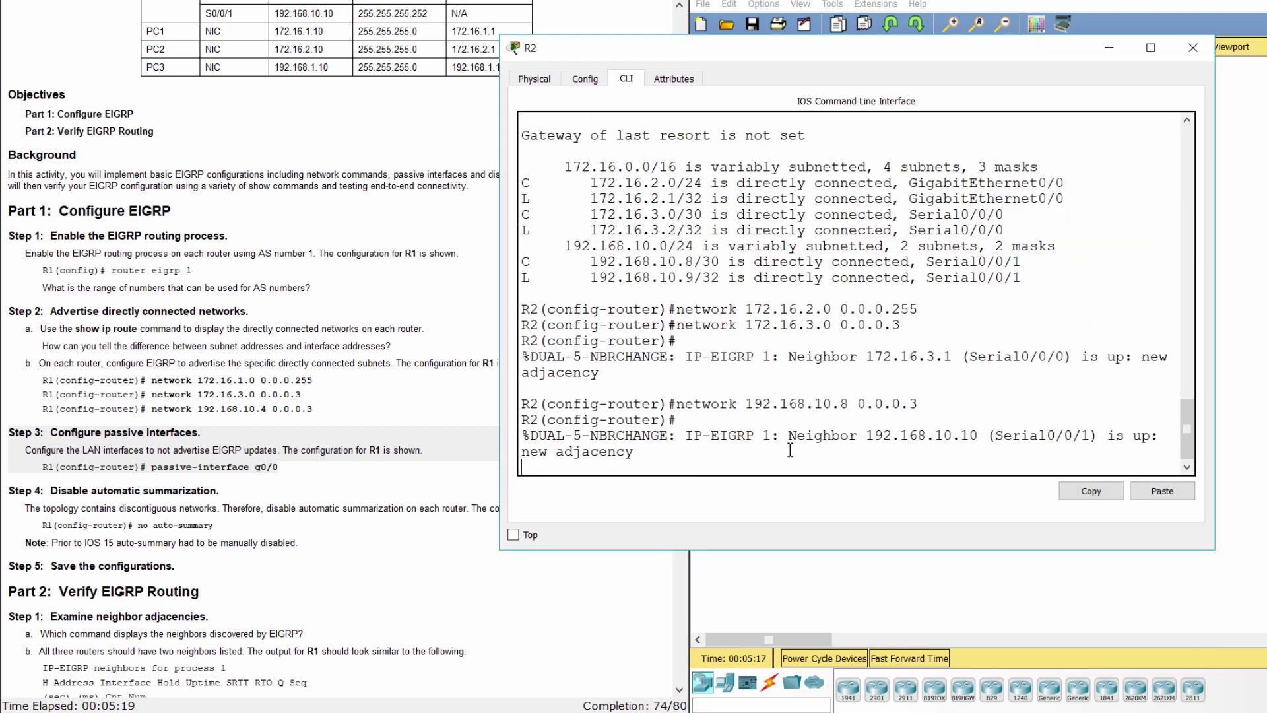
key(Return)
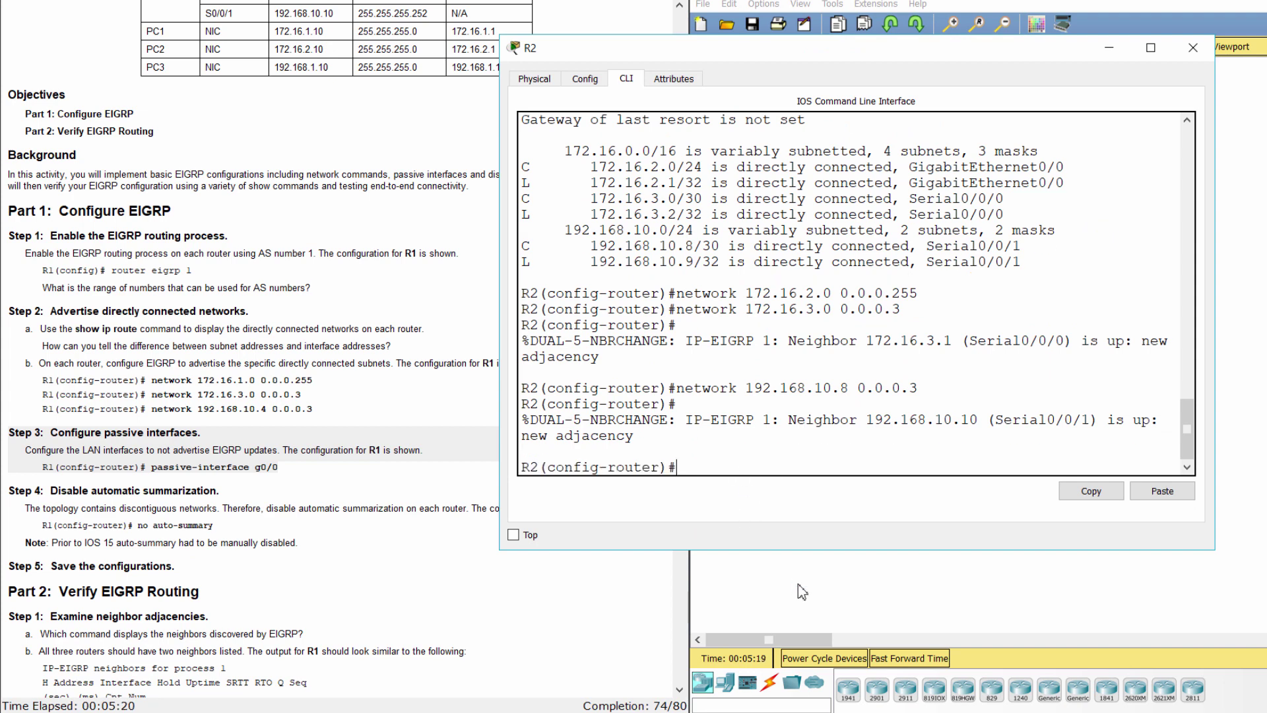
text(passive-interfa)
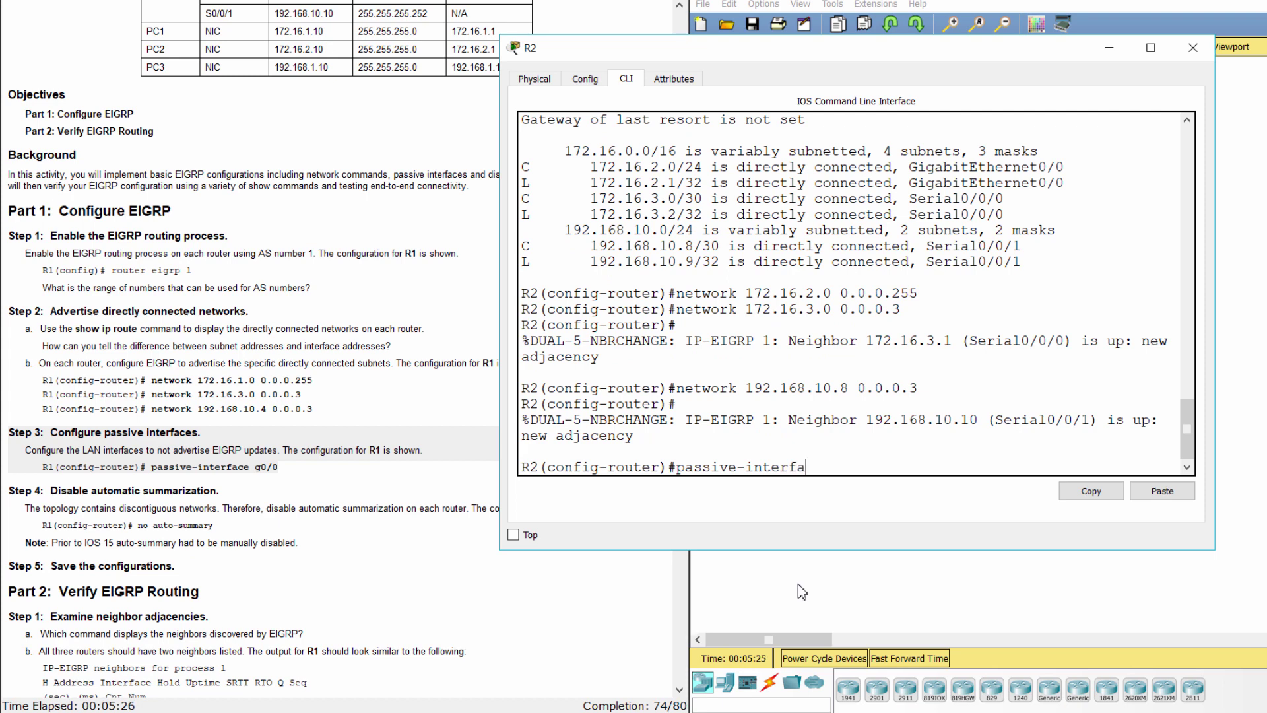
text(ce g0/0)
key(Return)
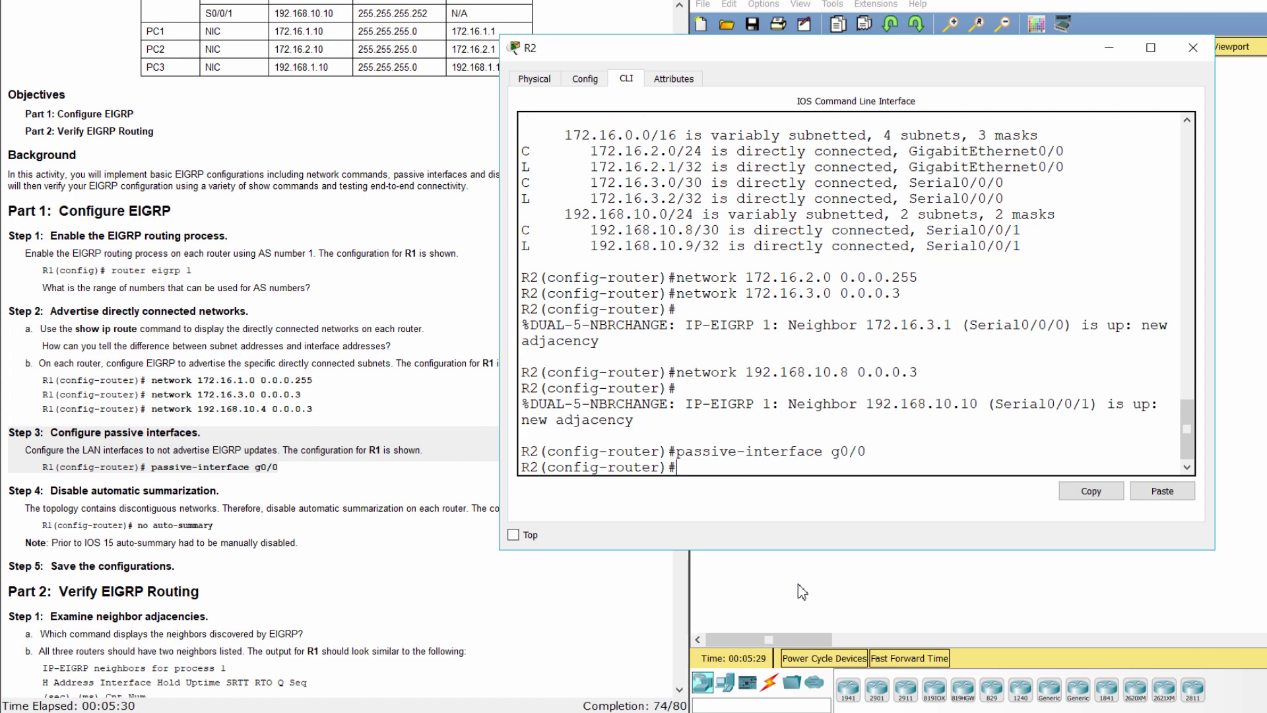
Step: Open R3's command line and make its LAN interface g0/0 passive for EIGRP
click(882, 578)
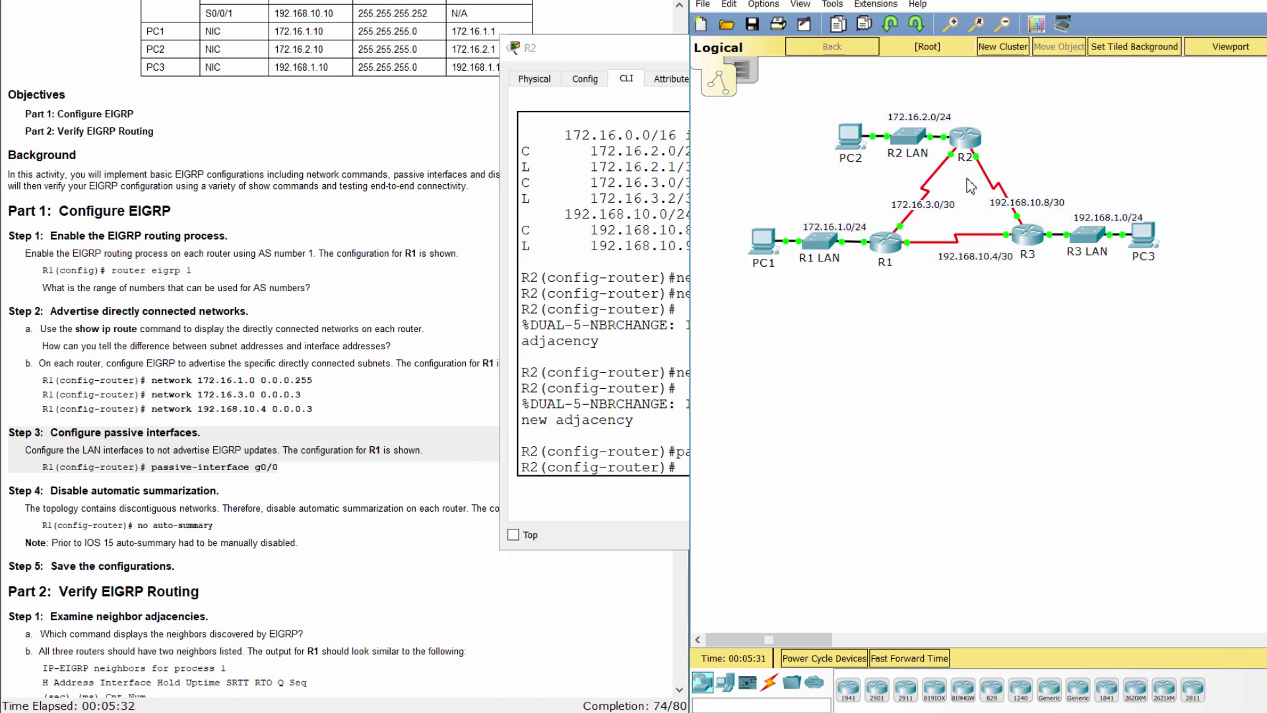
click(1028, 235)
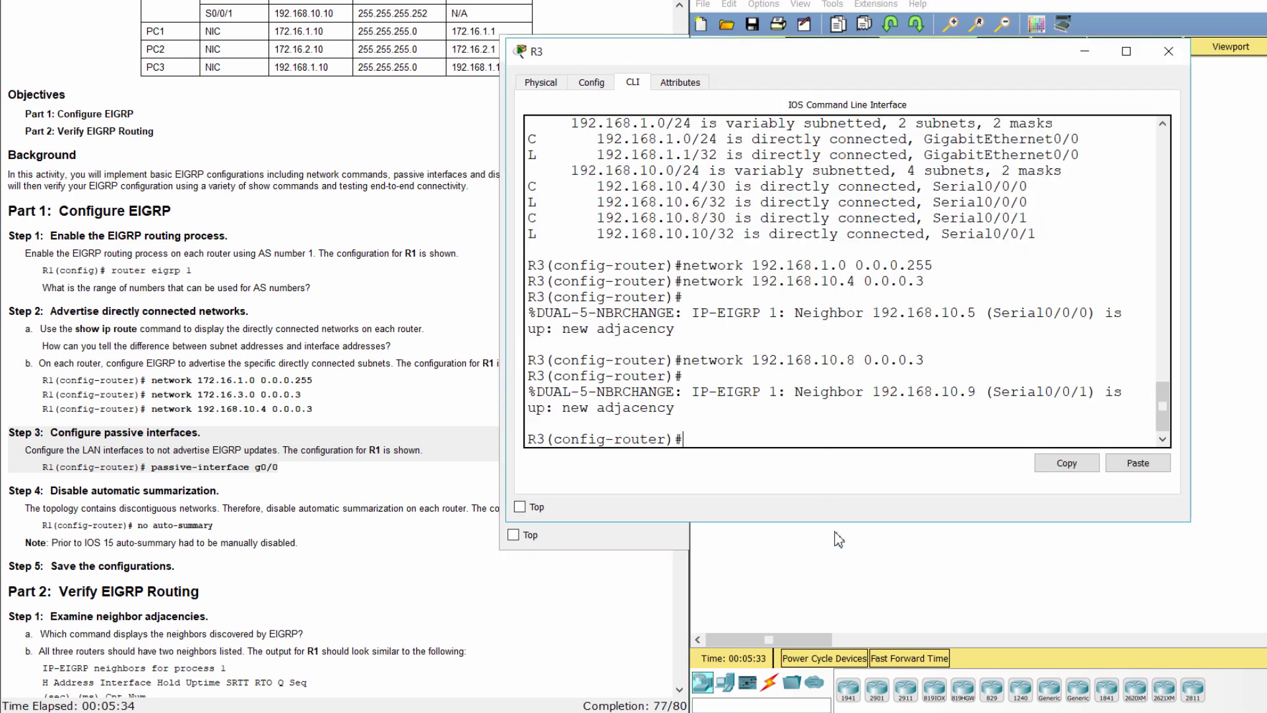
text(passive-interface)
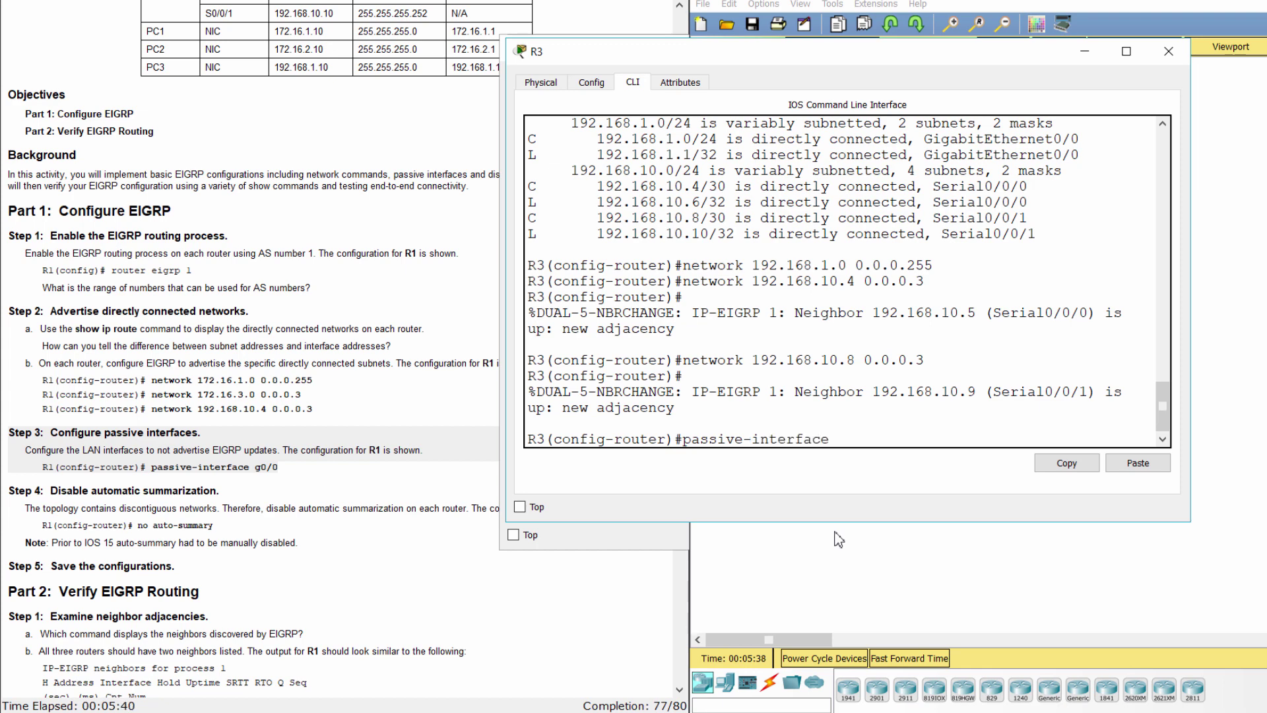
text( g0/0)
key(Return)
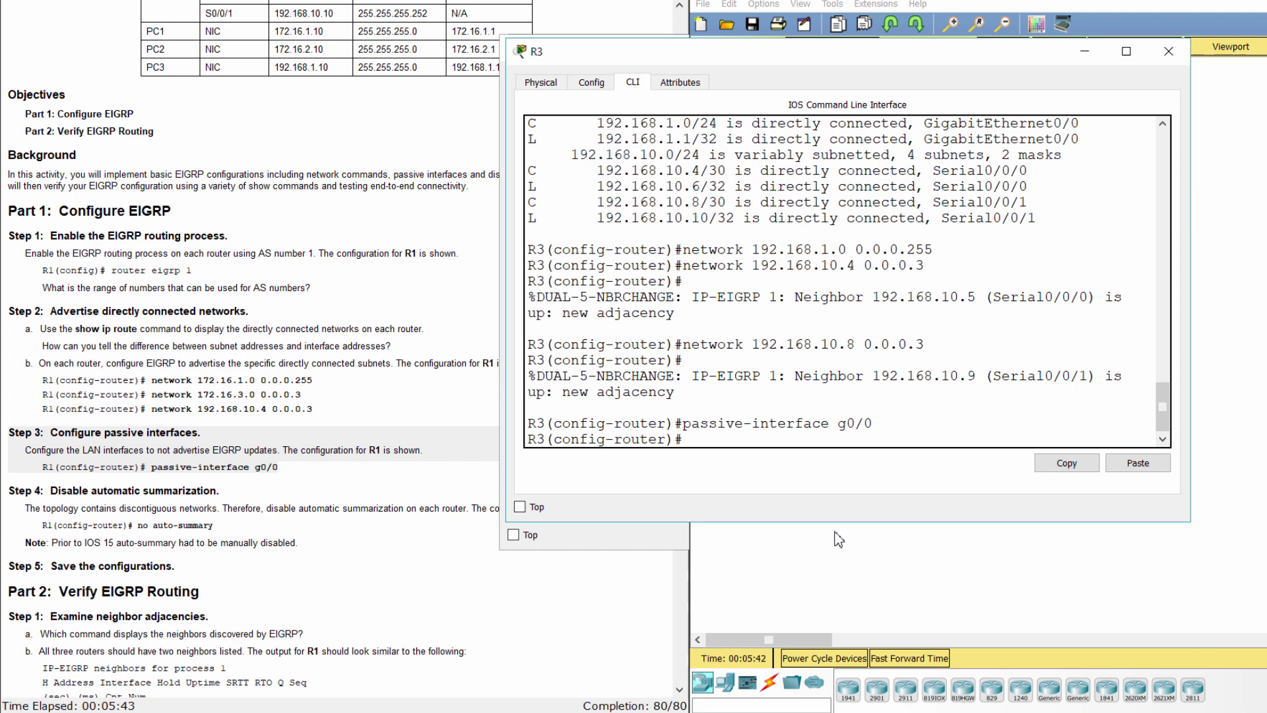
Step: Read the Step 4 automatic summarization instructions and disable EIGRP auto-summary on R1
click(274, 505)
drag(9, 491, 291, 514)
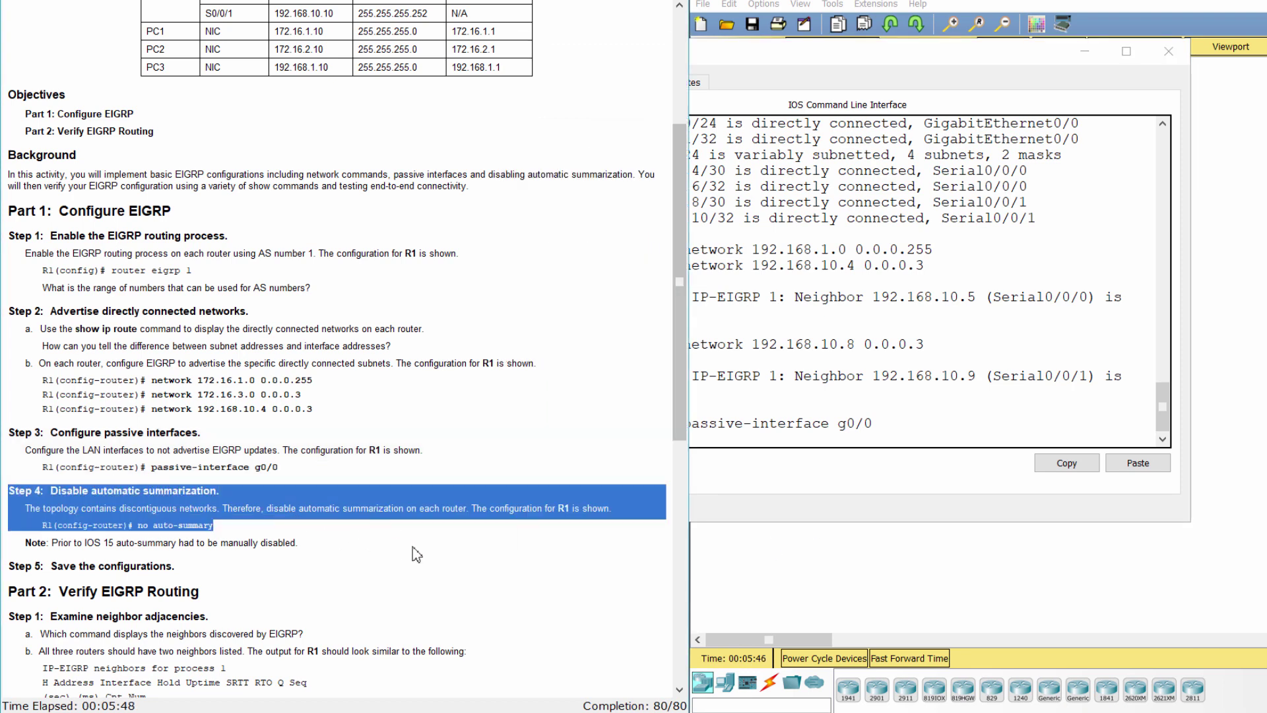
click(972, 550)
click(895, 254)
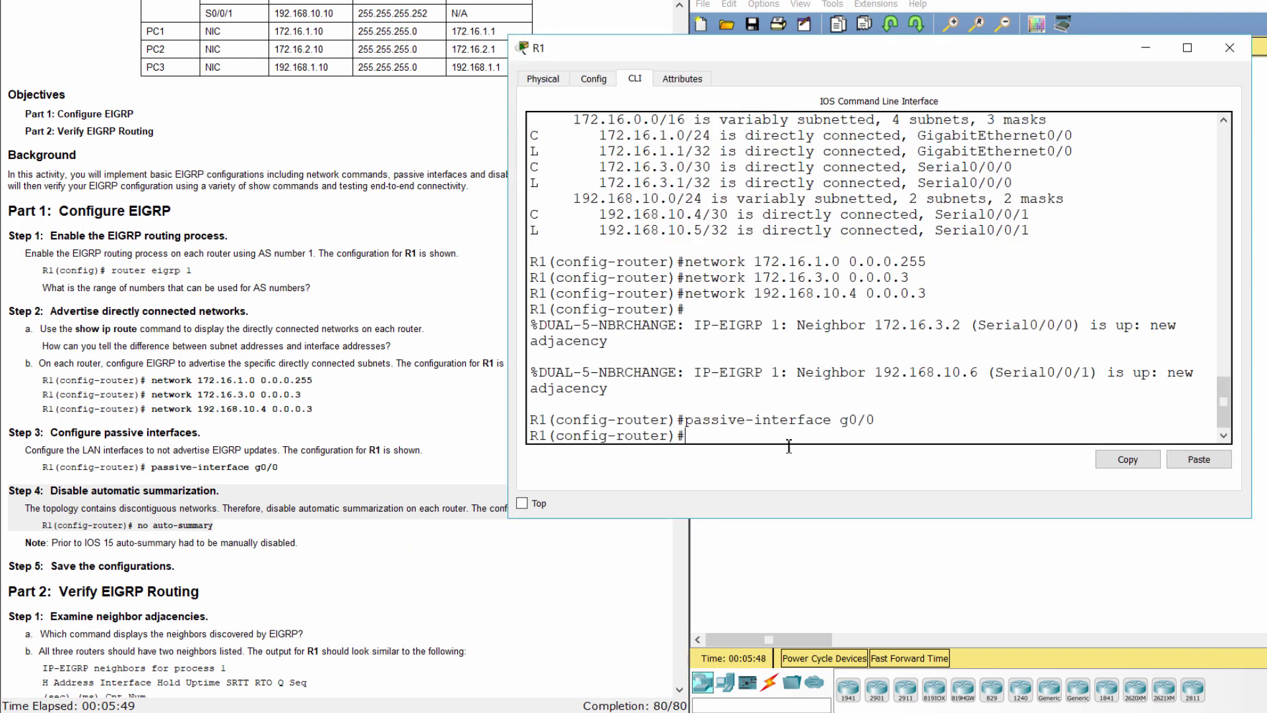
text(no auto-summary)
key(Return)
Step: Open R2's command line and disable EIGRP automatic summarization with no auto-summary
click(835, 529)
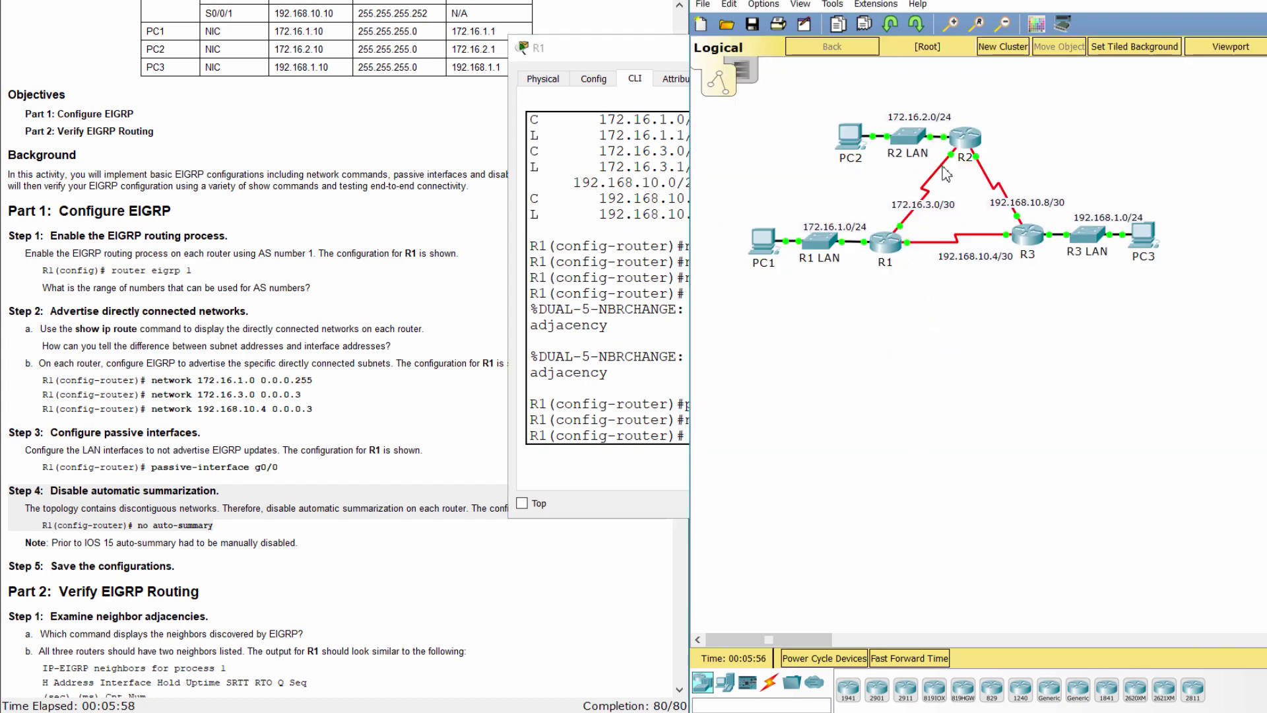
click(964, 142)
text(no )
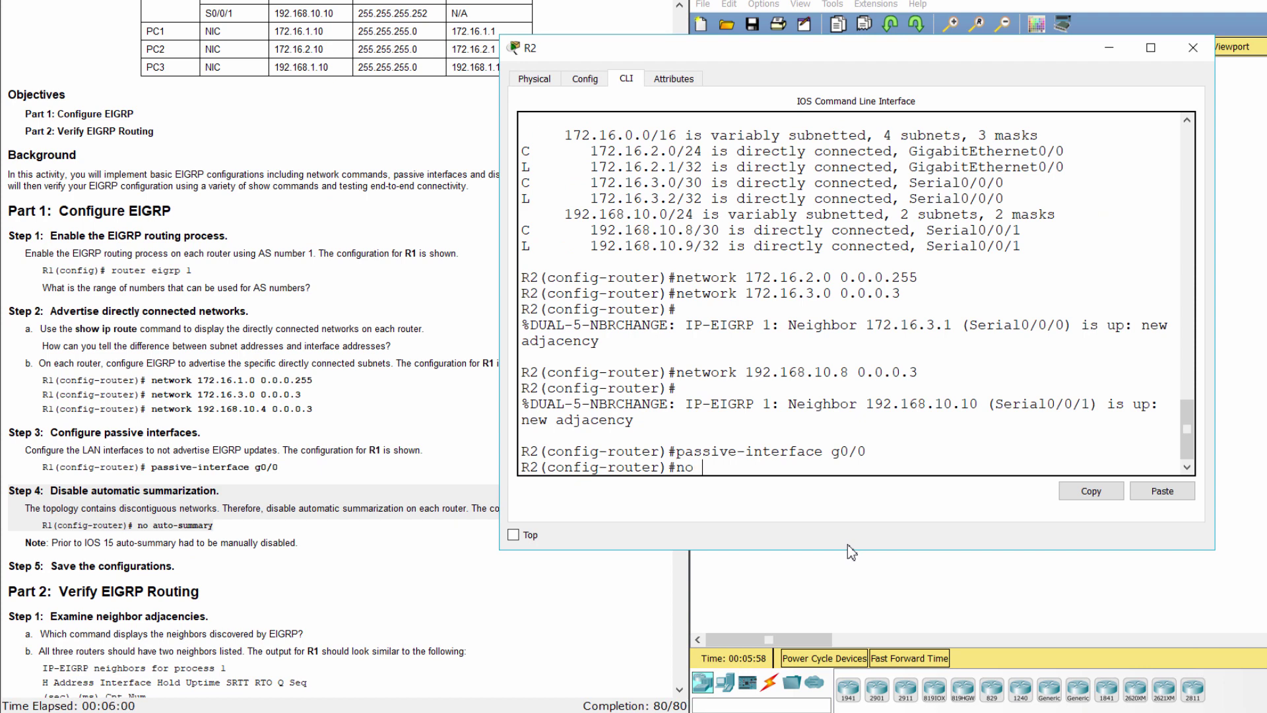
text(auto-summary)
key(Return)
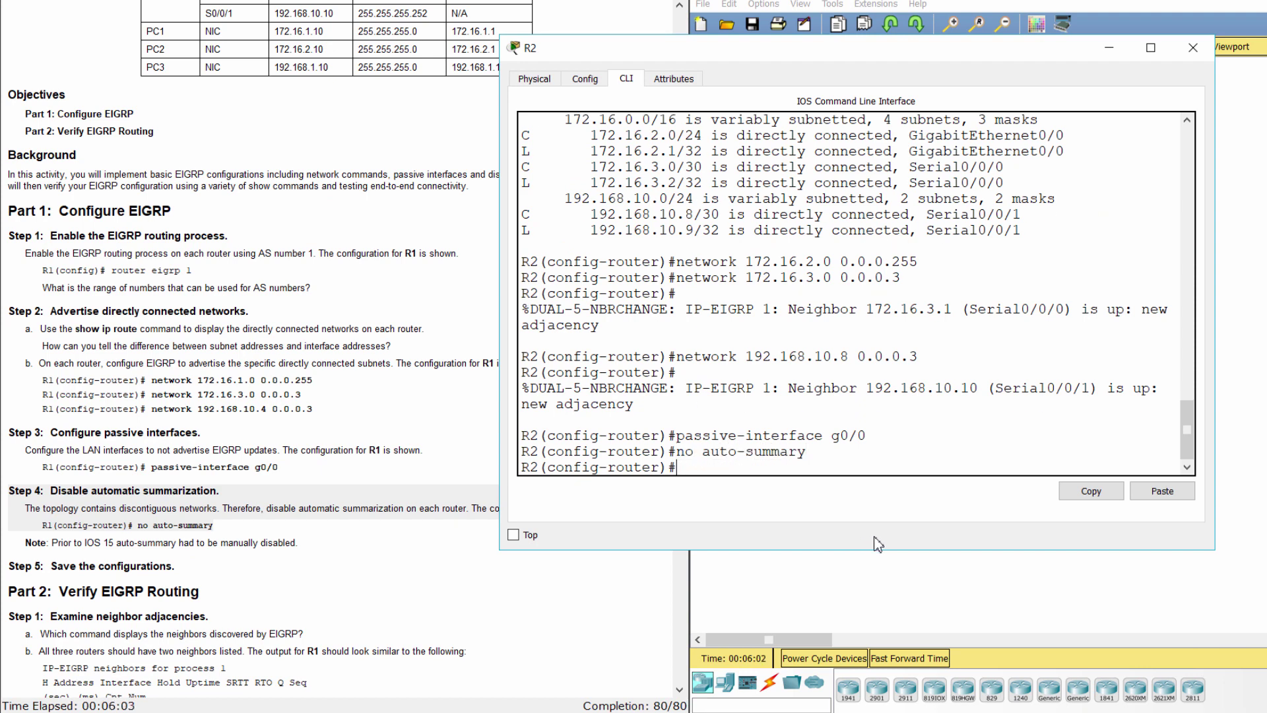
Step: Open R3's command line and disable EIGRP automatic summarization with no auto-summary
click(895, 569)
click(1021, 239)
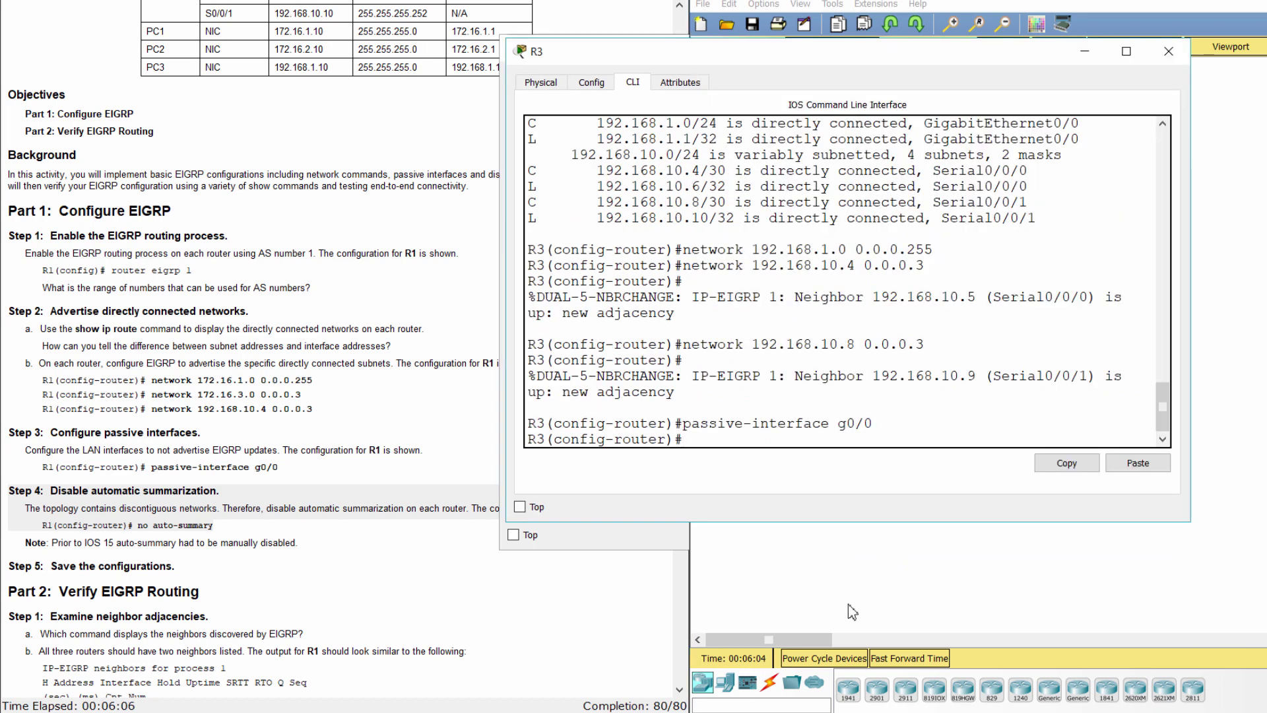
text(no auto-summary)
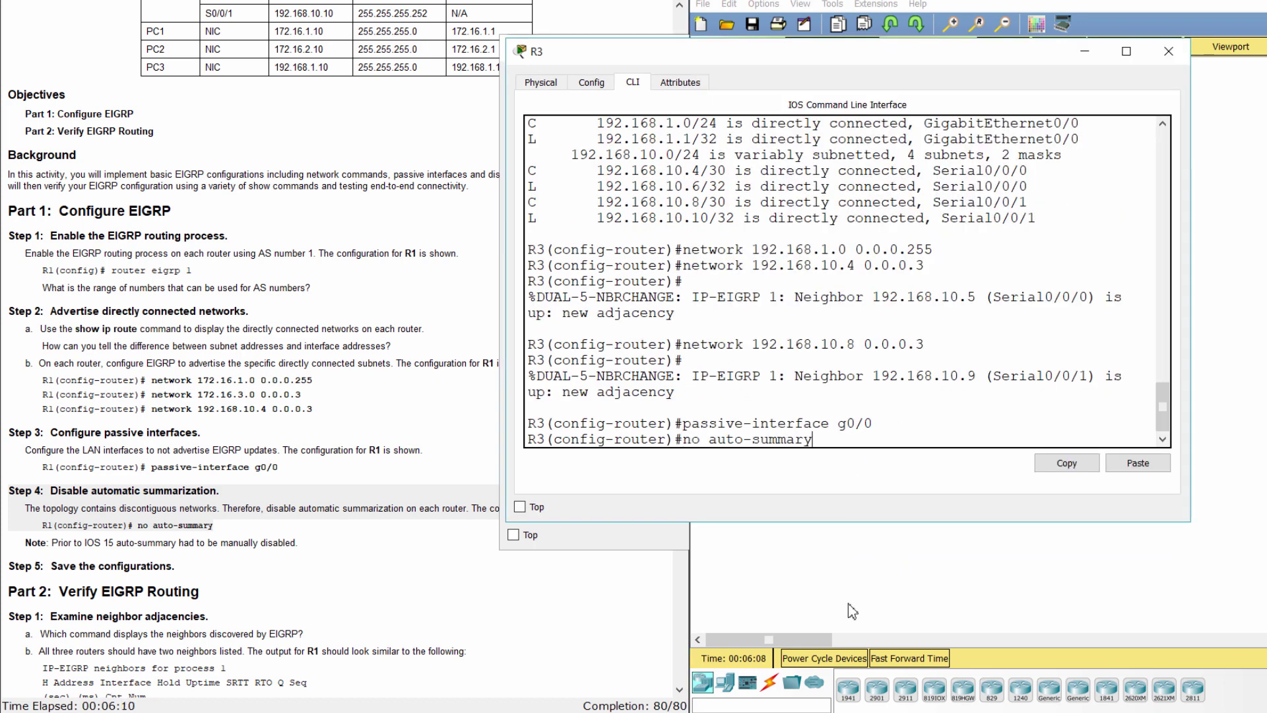
key(Return)
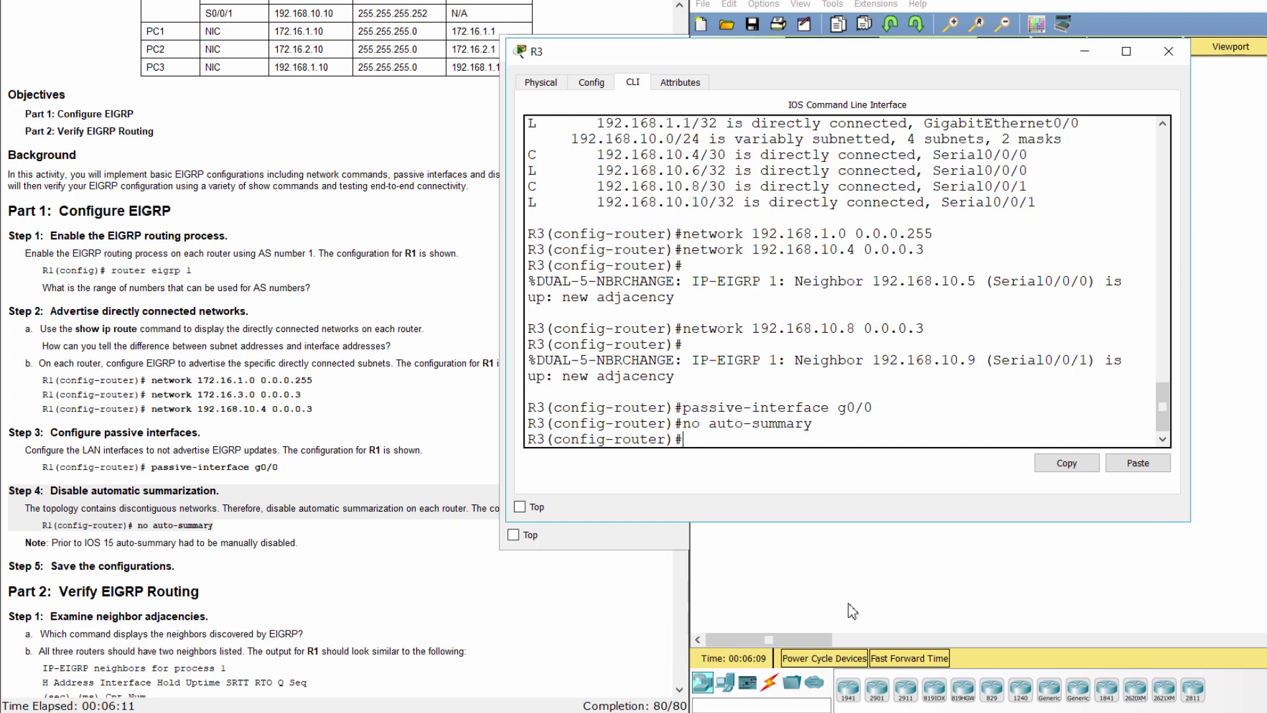
Step: Read the Step 5 save instruction and save R1's configuration from router configuration mode with do write
click(13, 562)
drag(13, 561, 228, 566)
click(814, 551)
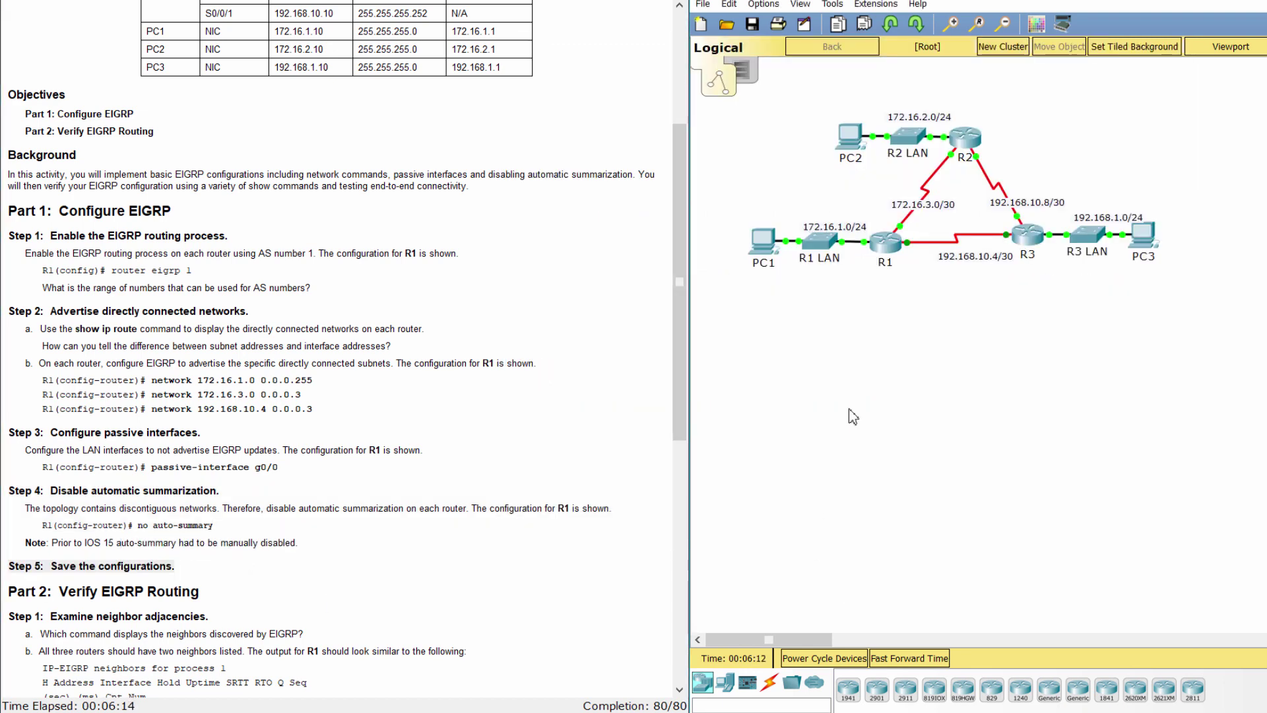
click(882, 245)
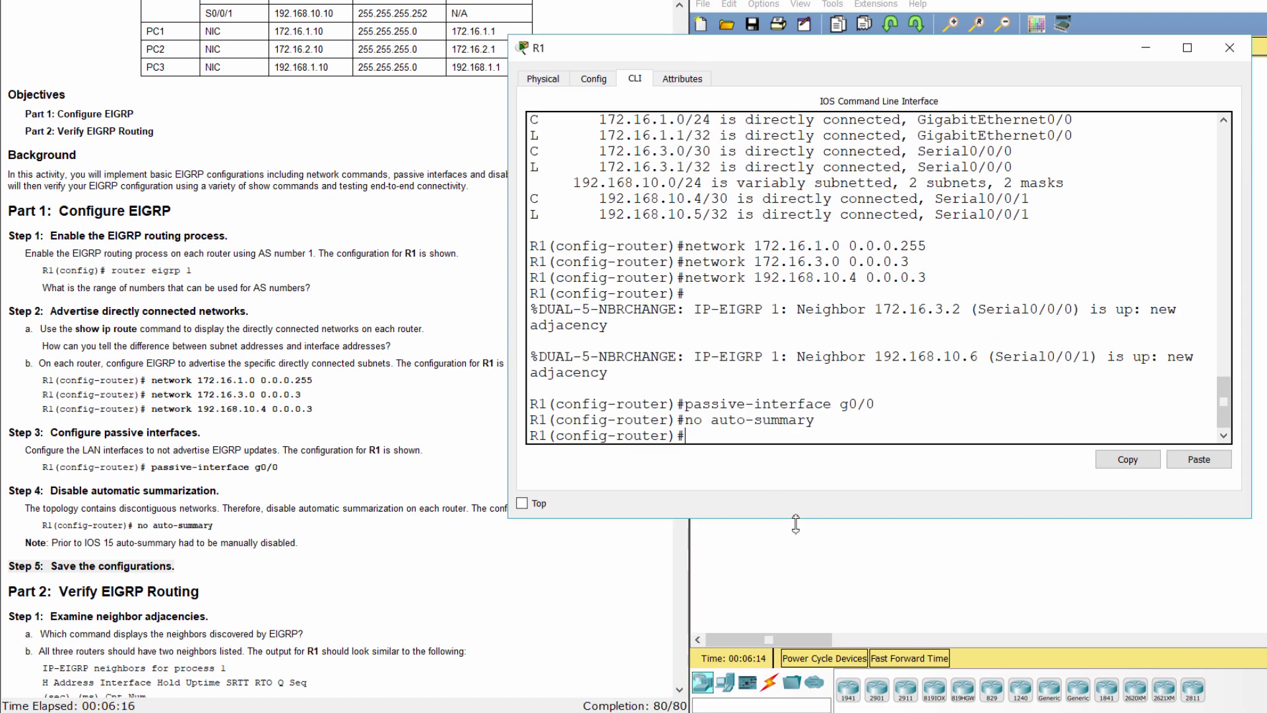
text(do write)
key(Return)
Step: Open R2's command line and save its running configuration with do write
click(822, 547)
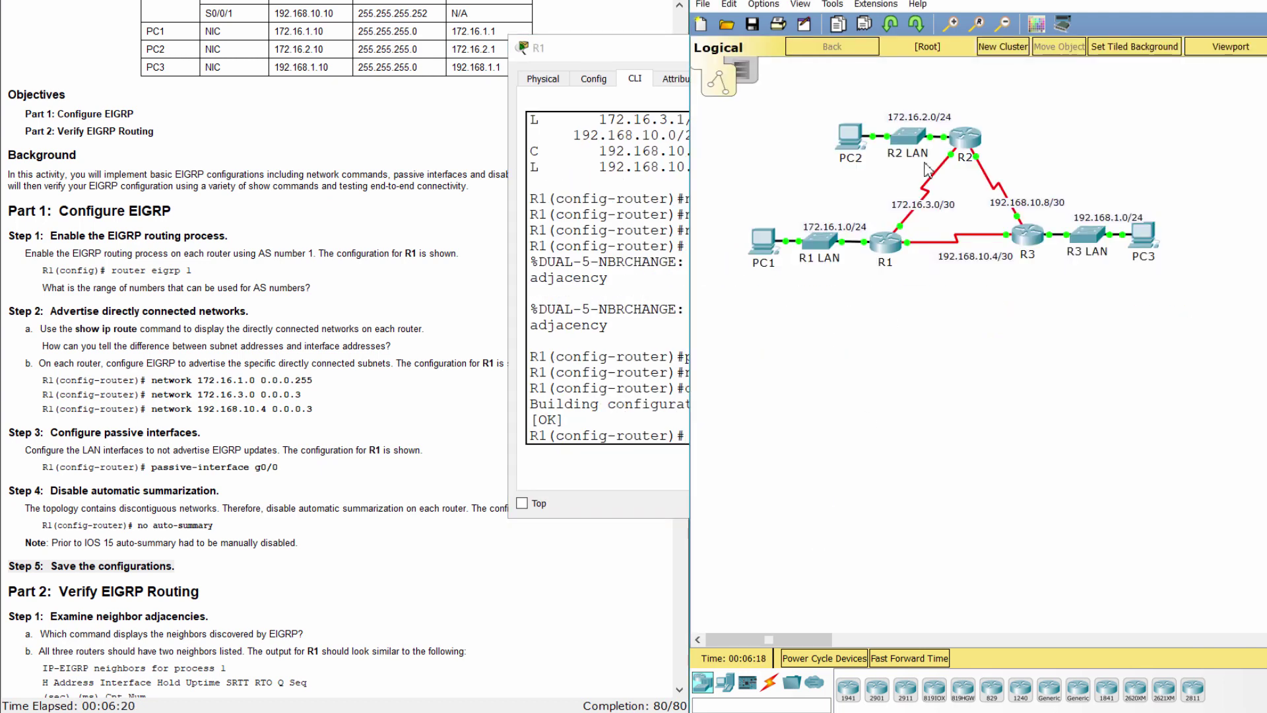
click(950, 135)
text(do )
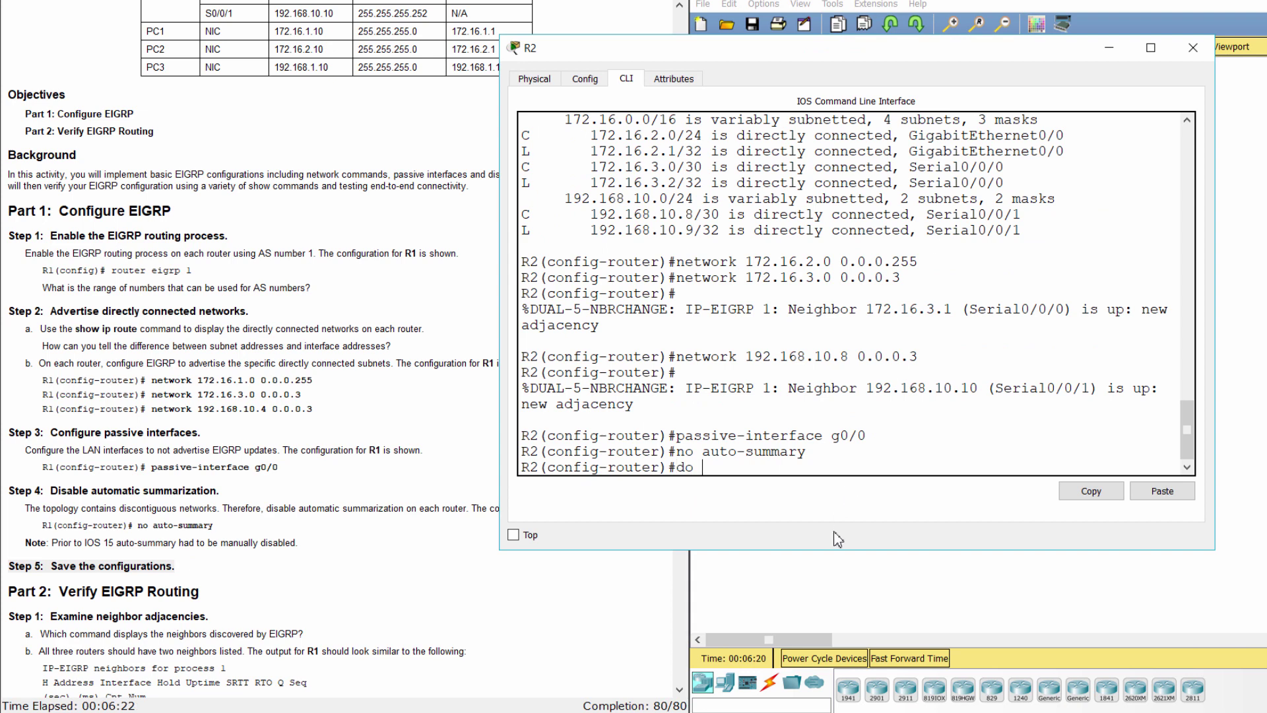
text(write)
key(Return)
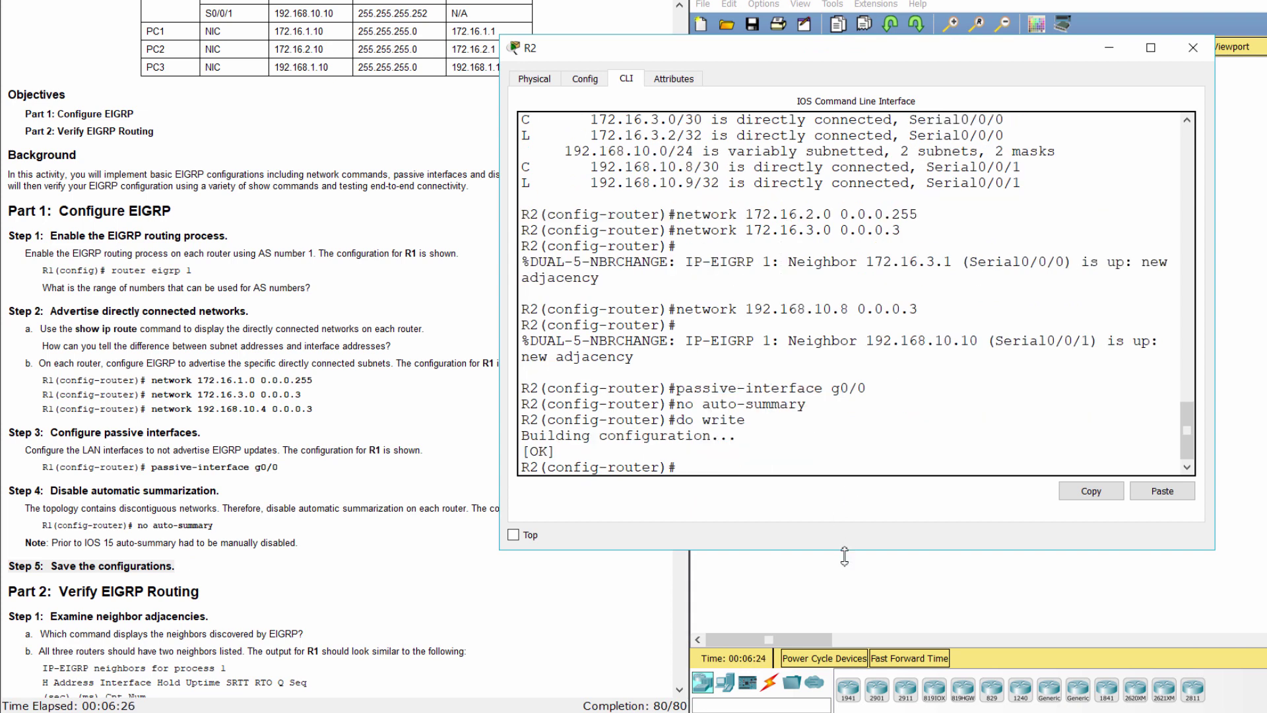
Step: Open R3's command line and save its running configuration with do write
click(849, 596)
click(1020, 241)
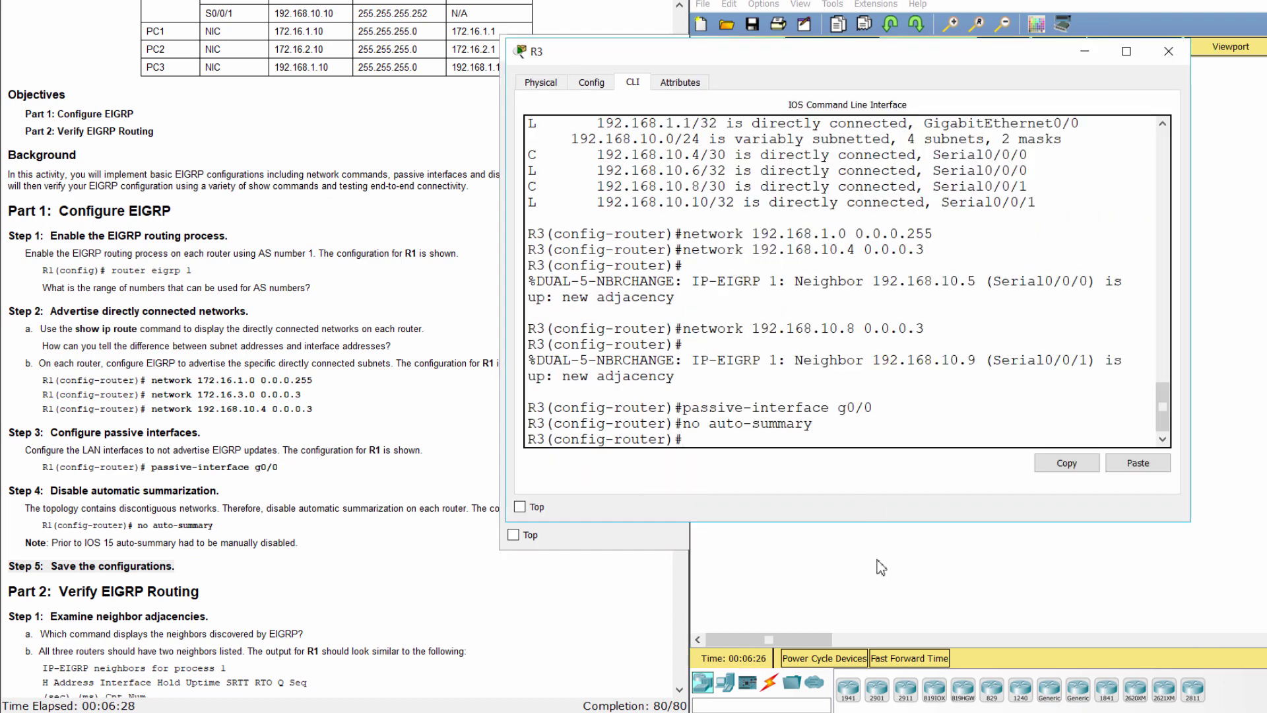
text(do write)
key(Return)
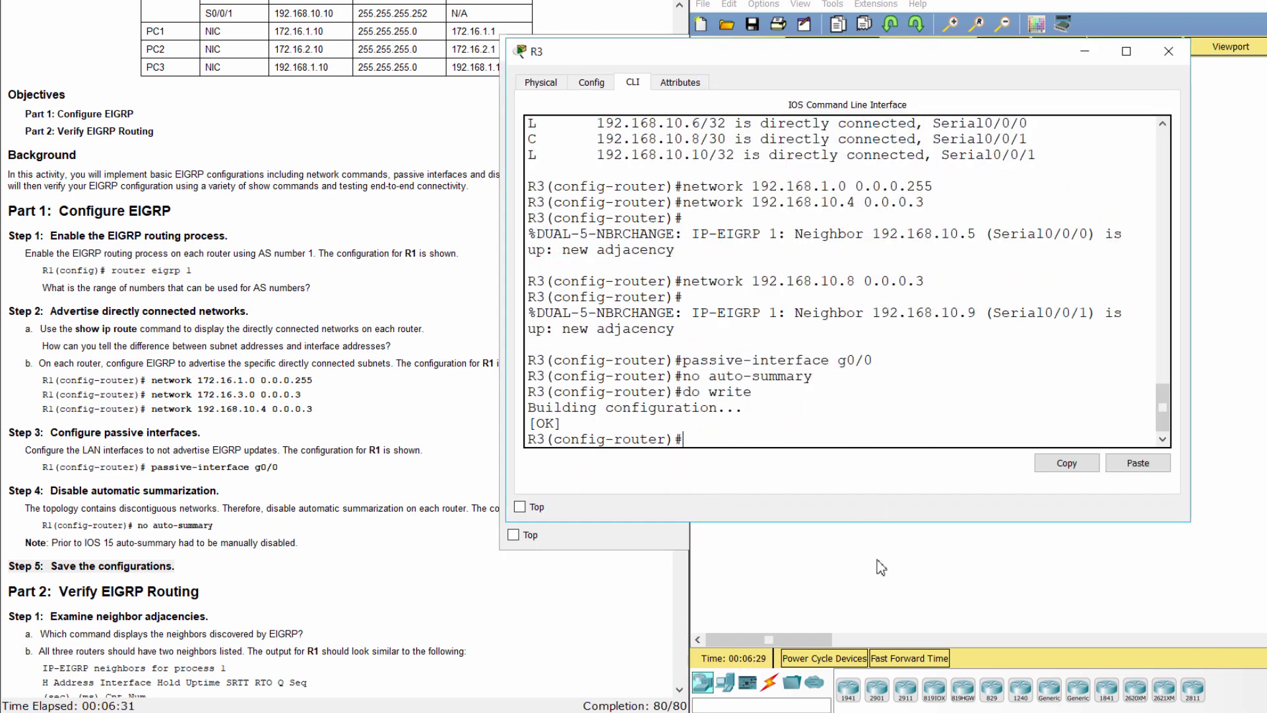
Step: Read Part 2 Step 1 of the instructions on examining neighbor adjacencies, including the sample neighbor output for R1
click(495, 623)
scroll(638, 551, down, 8)
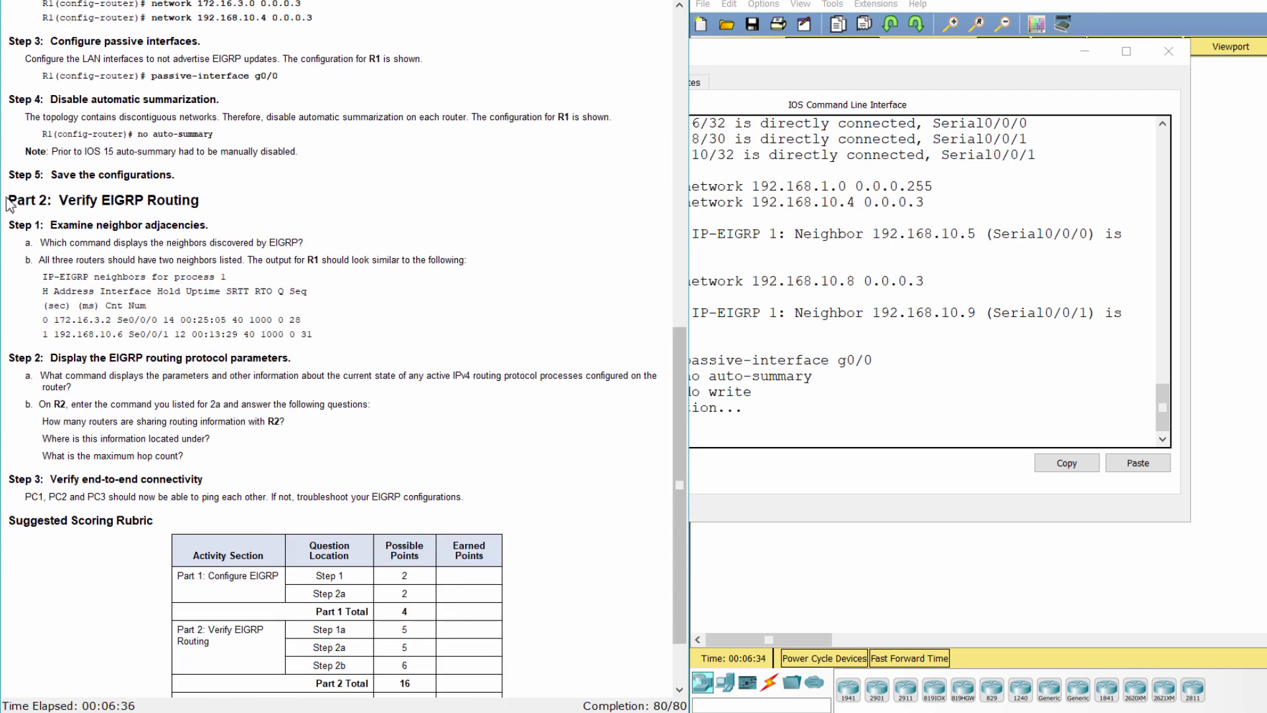
drag(8, 200, 212, 208)
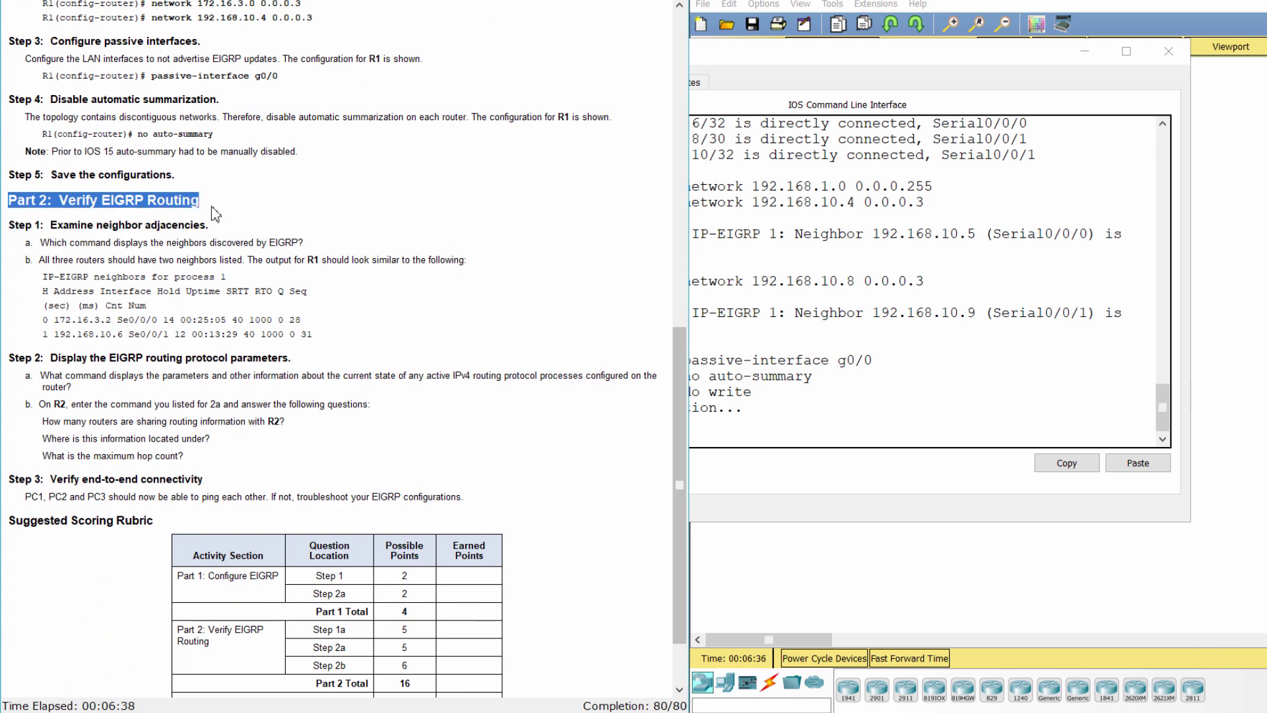
click(216, 211)
drag(8, 225, 210, 221)
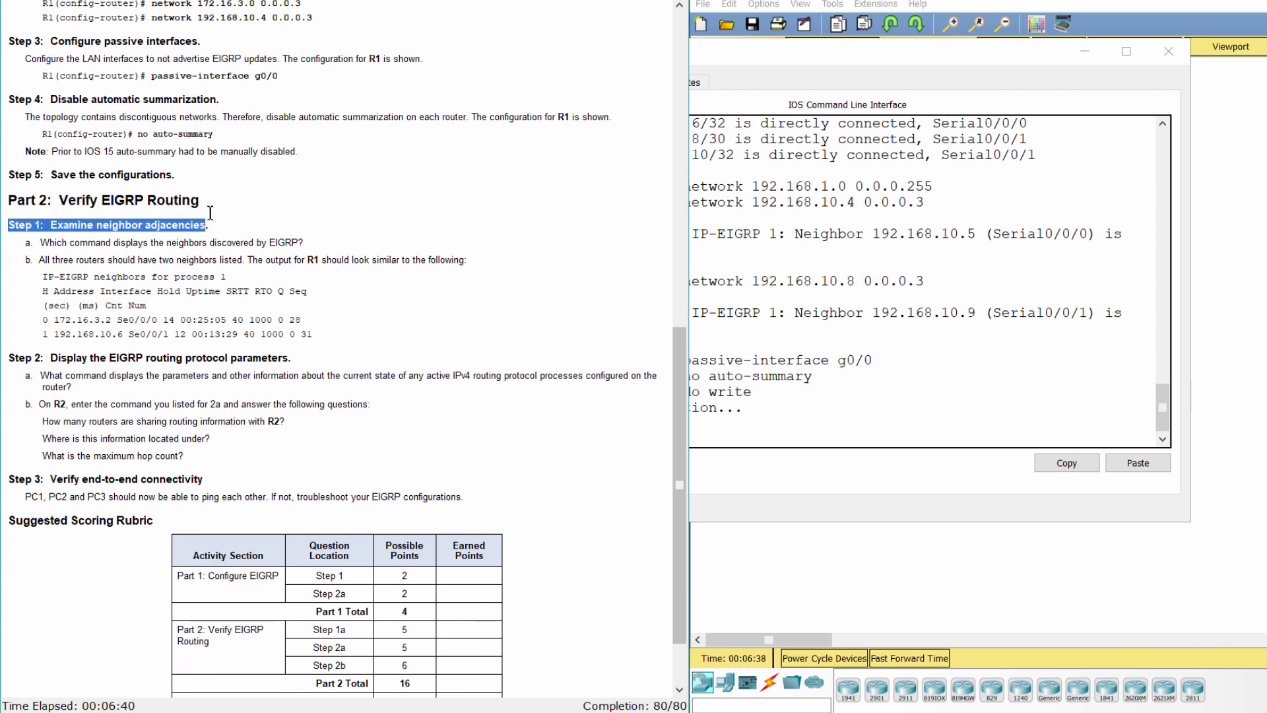
click(29, 237)
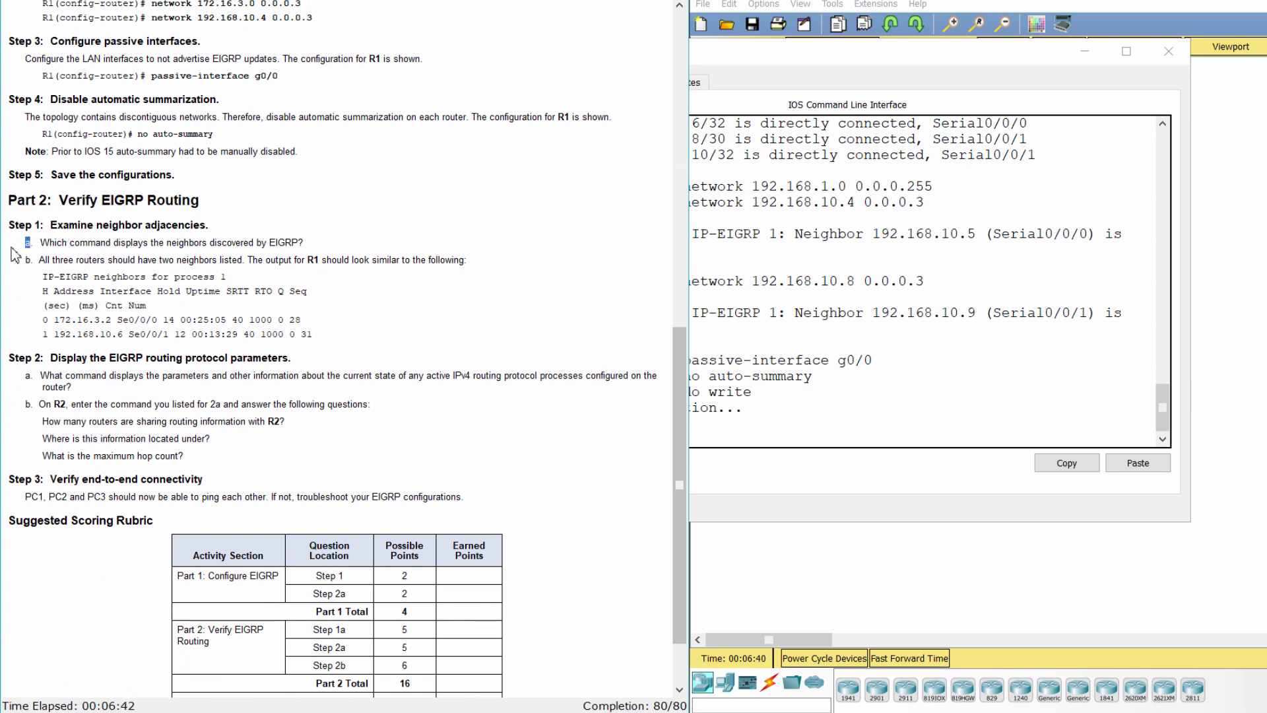
drag(20, 245, 312, 251)
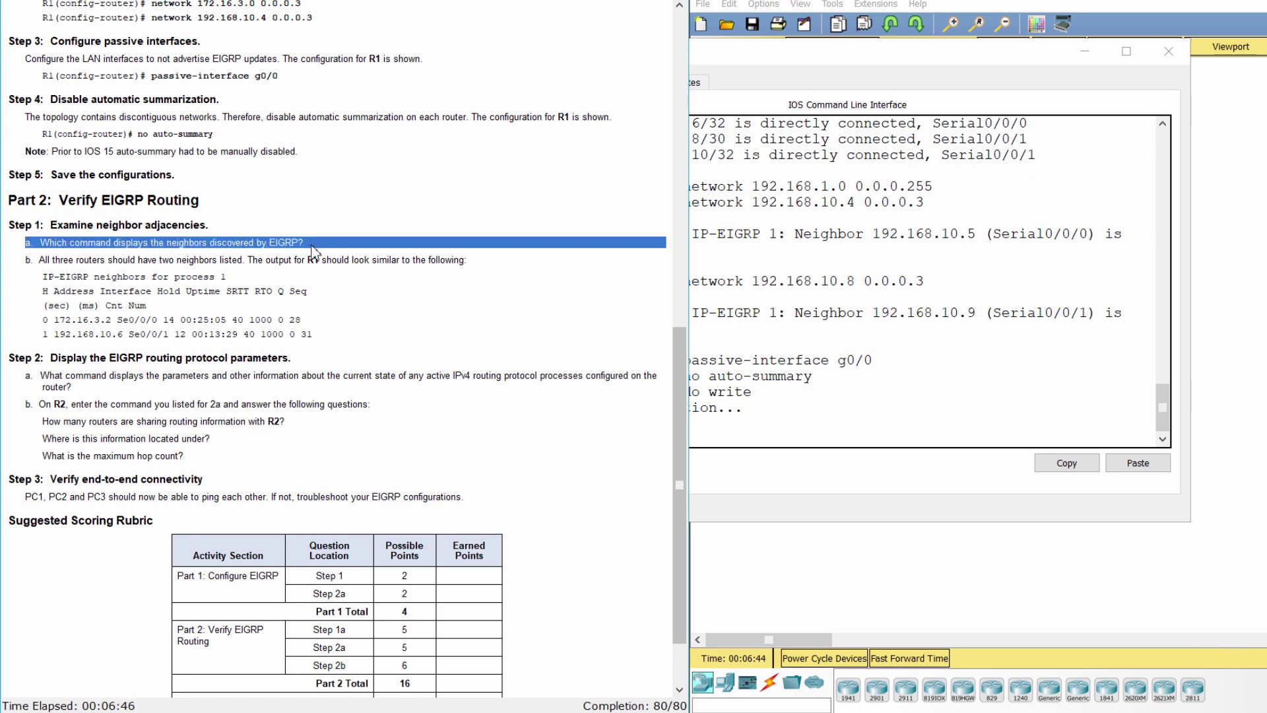
click(266, 251)
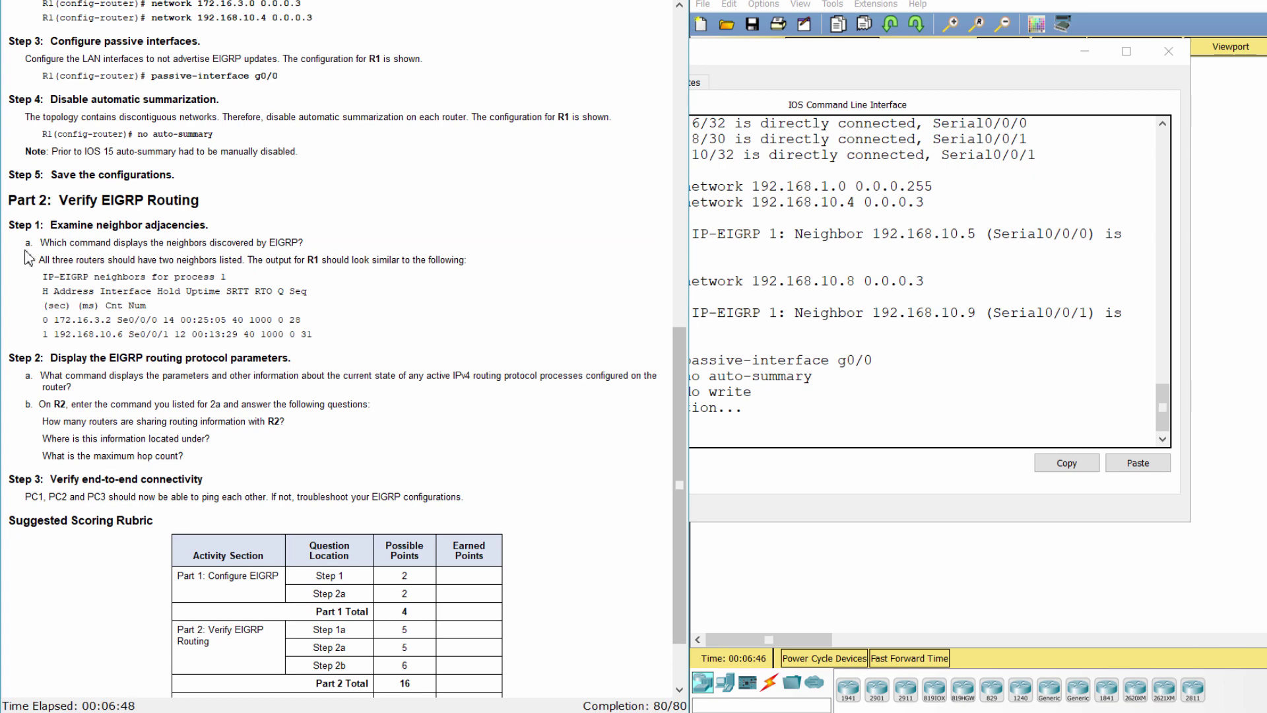
drag(30, 262, 350, 337)
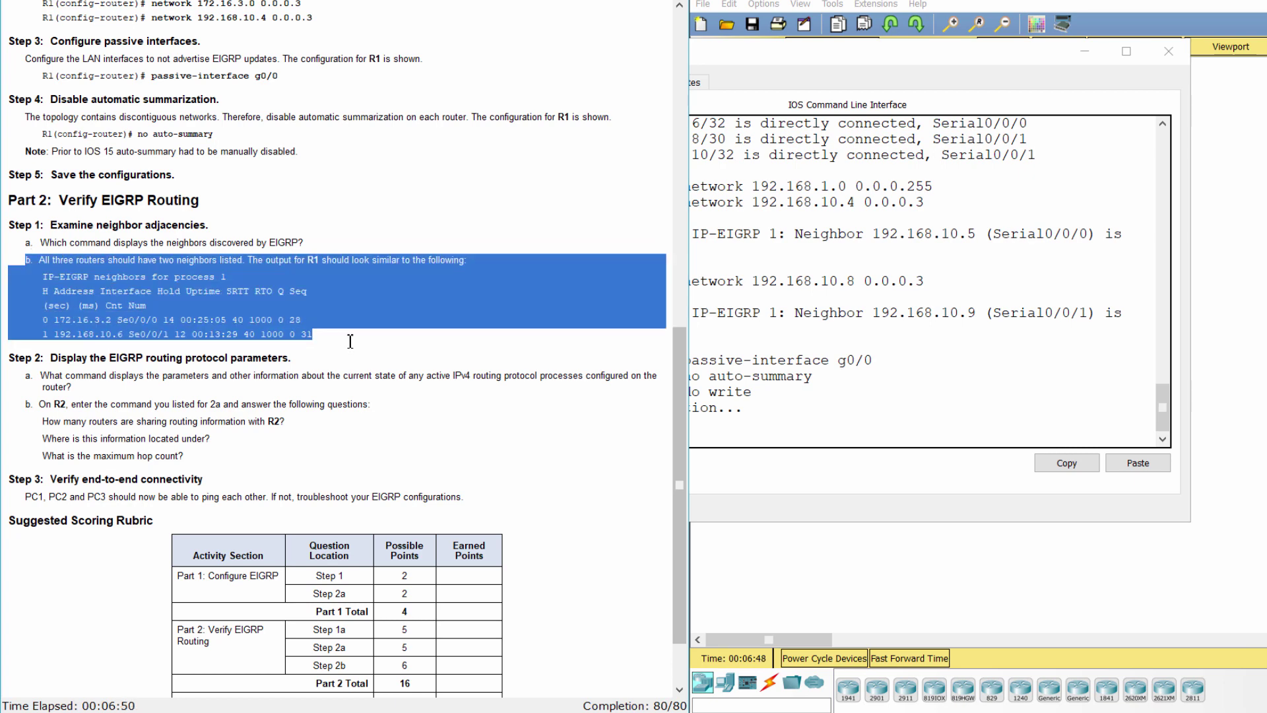
Step: Display R1's EIGRP neighbors with do show ip eigrp neighbors and examine the neighbor table
click(850, 560)
click(885, 241)
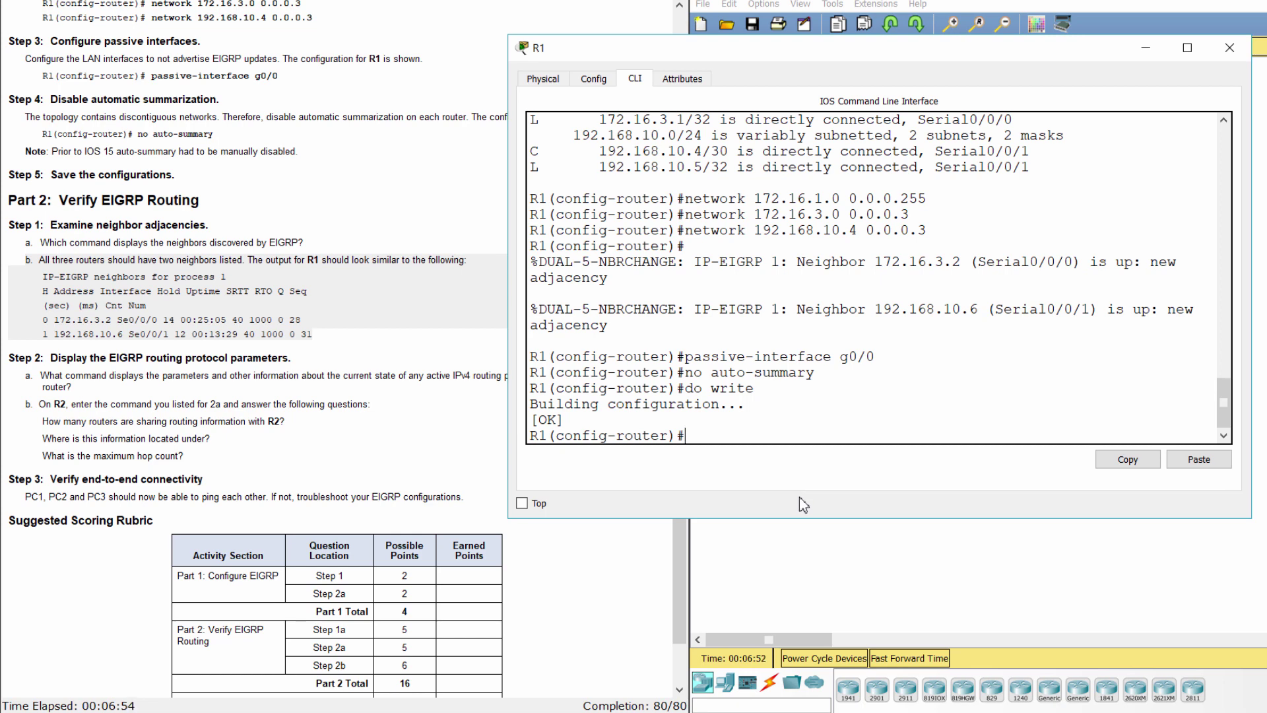
text(do show ip eigrp )
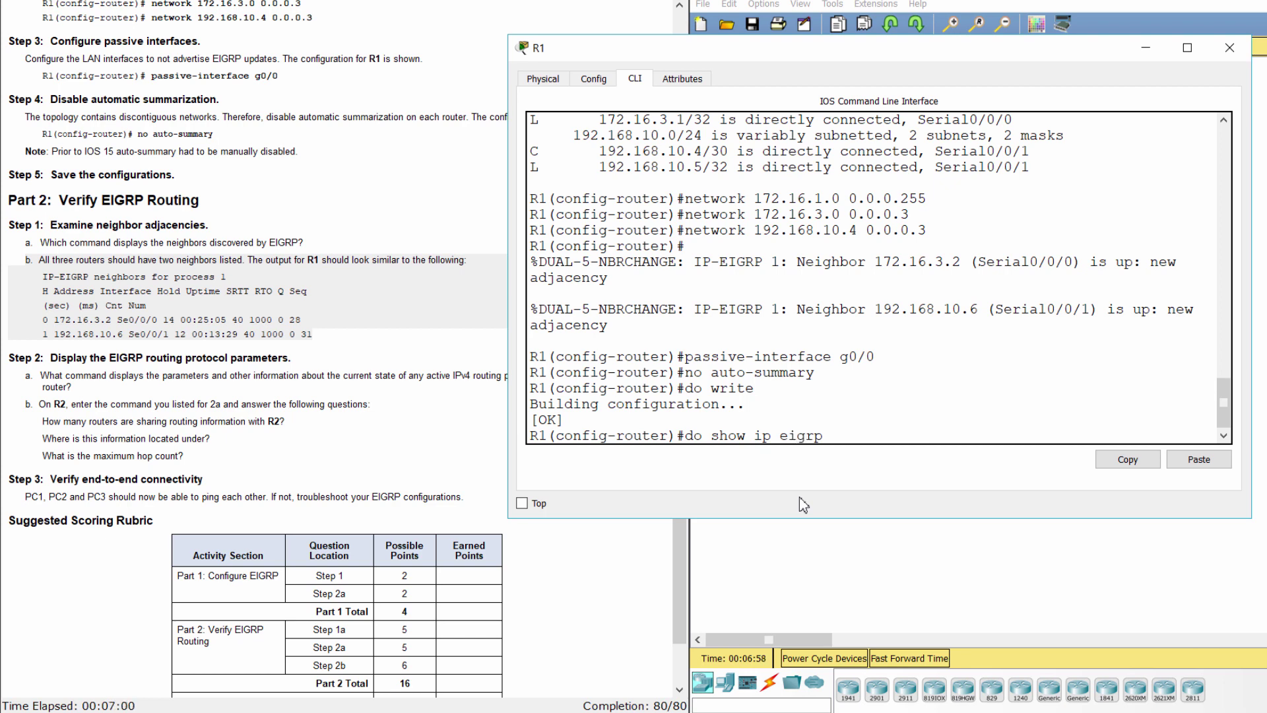
text(neighbors)
key(Return)
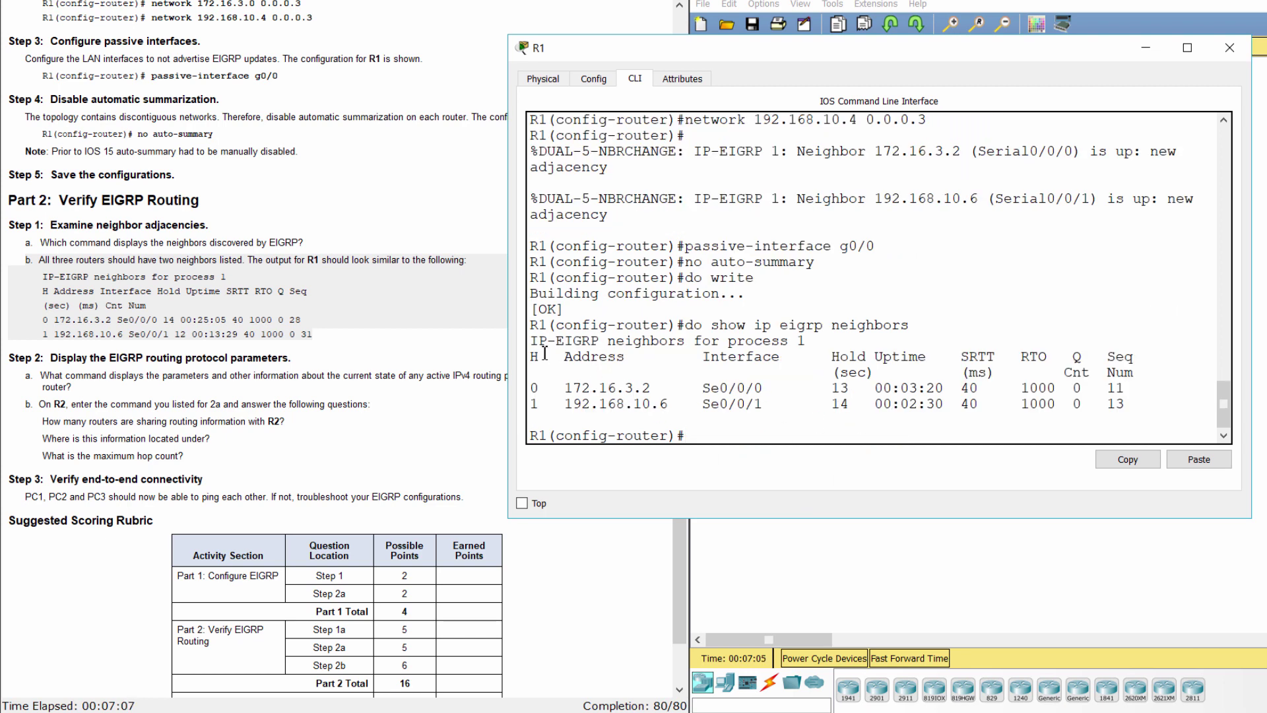
drag(532, 356, 1152, 409)
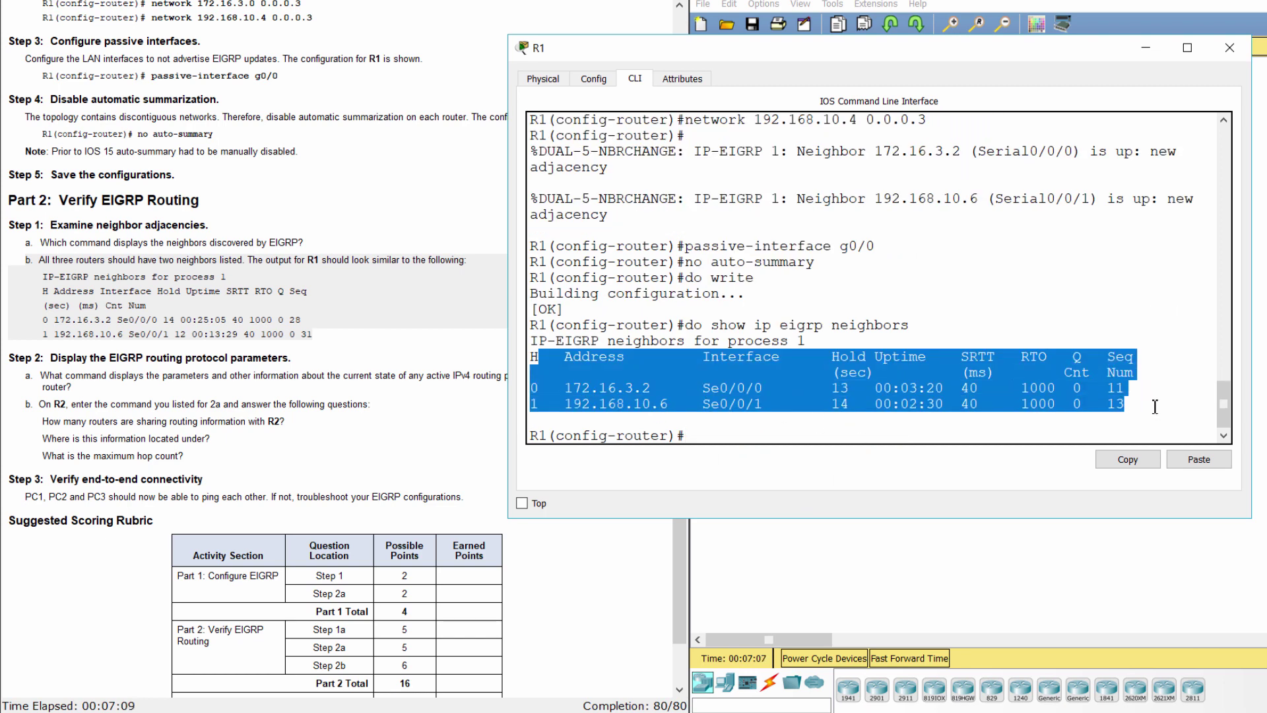
click(1157, 401)
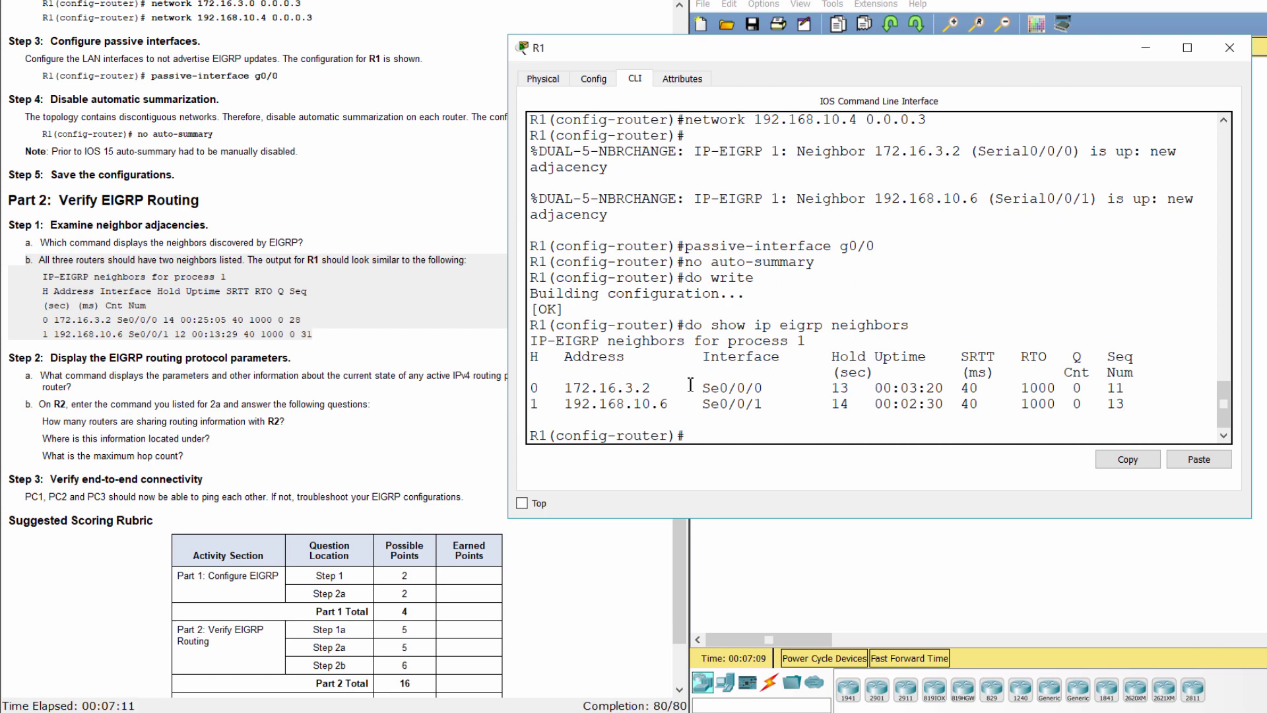
Step: Display R2's EIGRP neighbors with do show ip eigrp neighbors and examine the listed entries
click(937, 546)
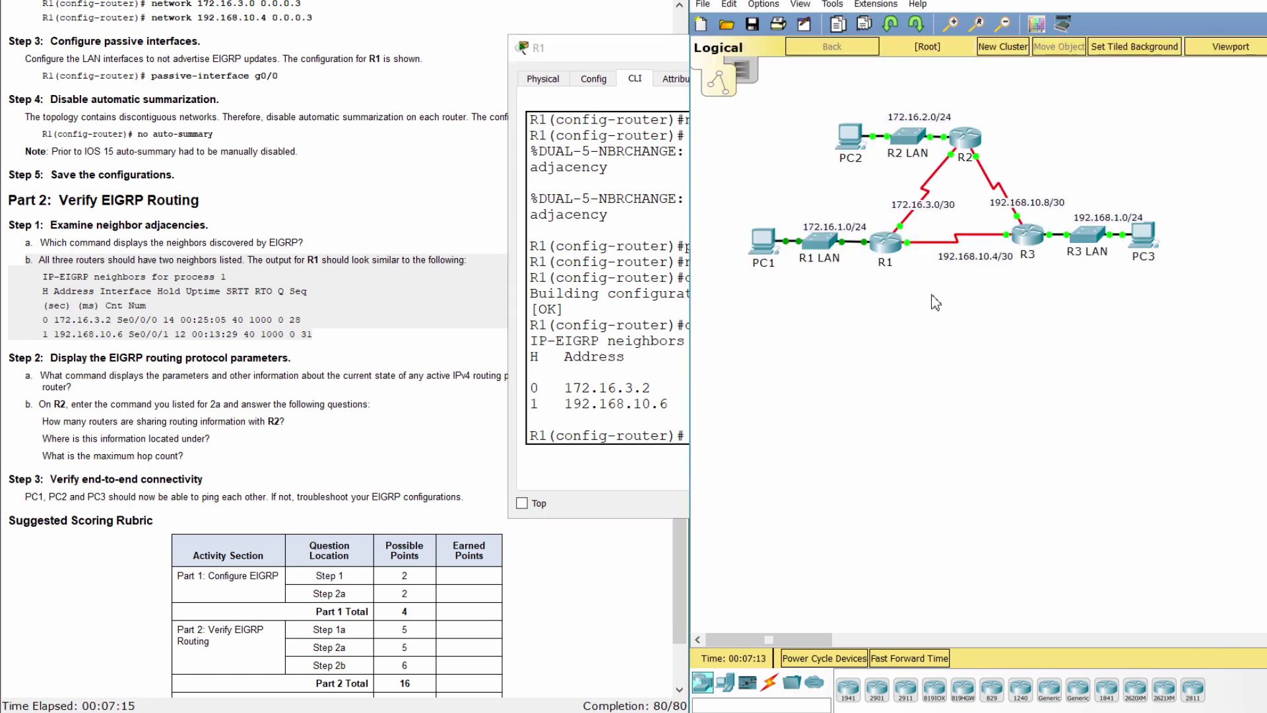
click(968, 138)
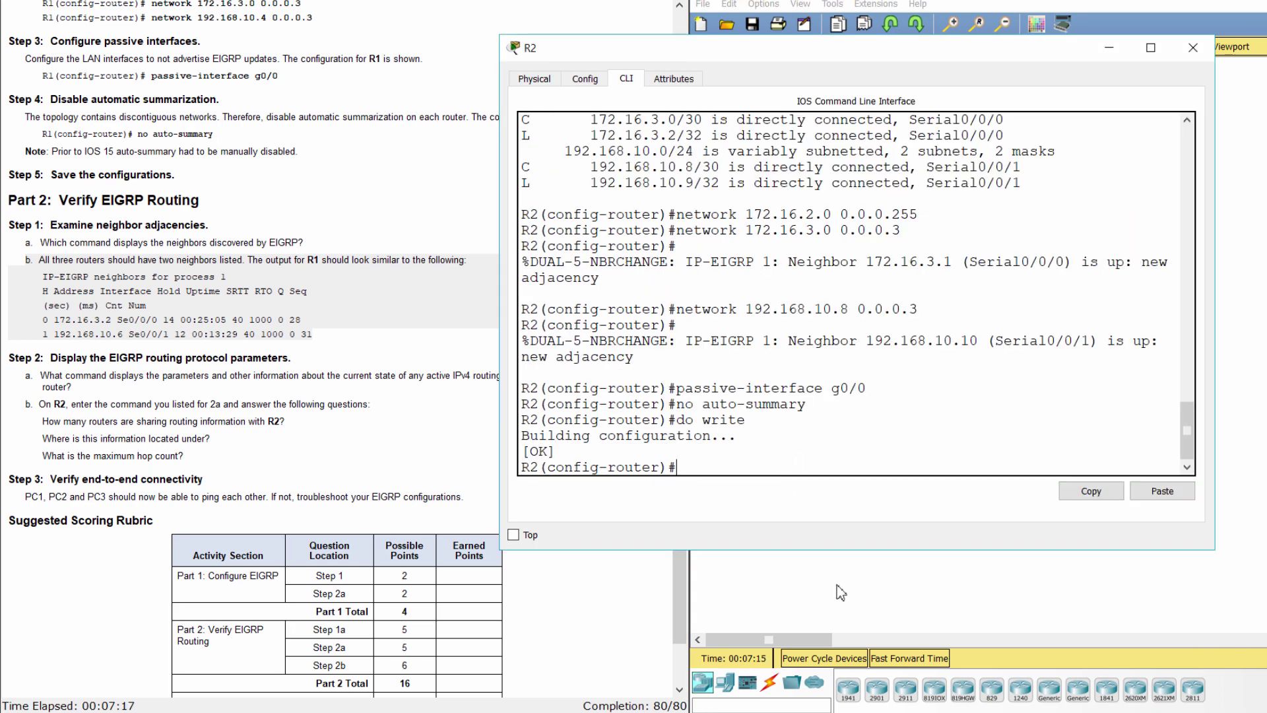
text(do show ip eigrp nei)
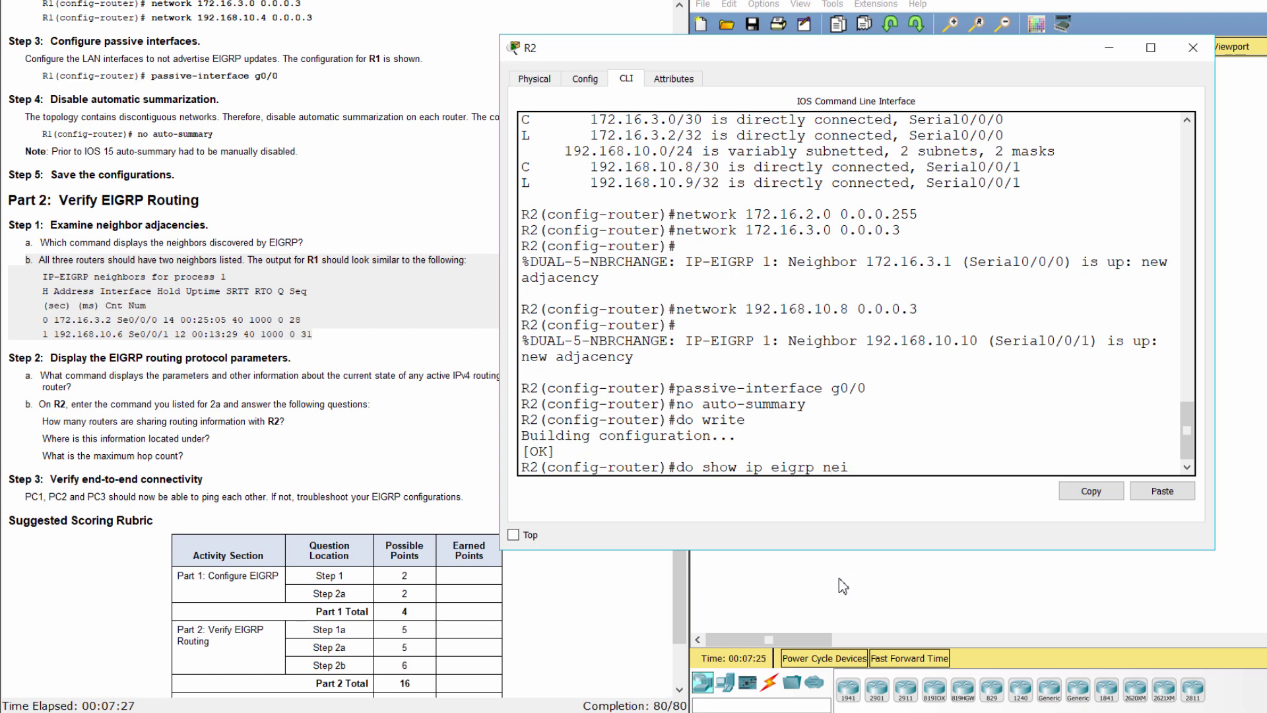
text(ghbors)
key(Return)
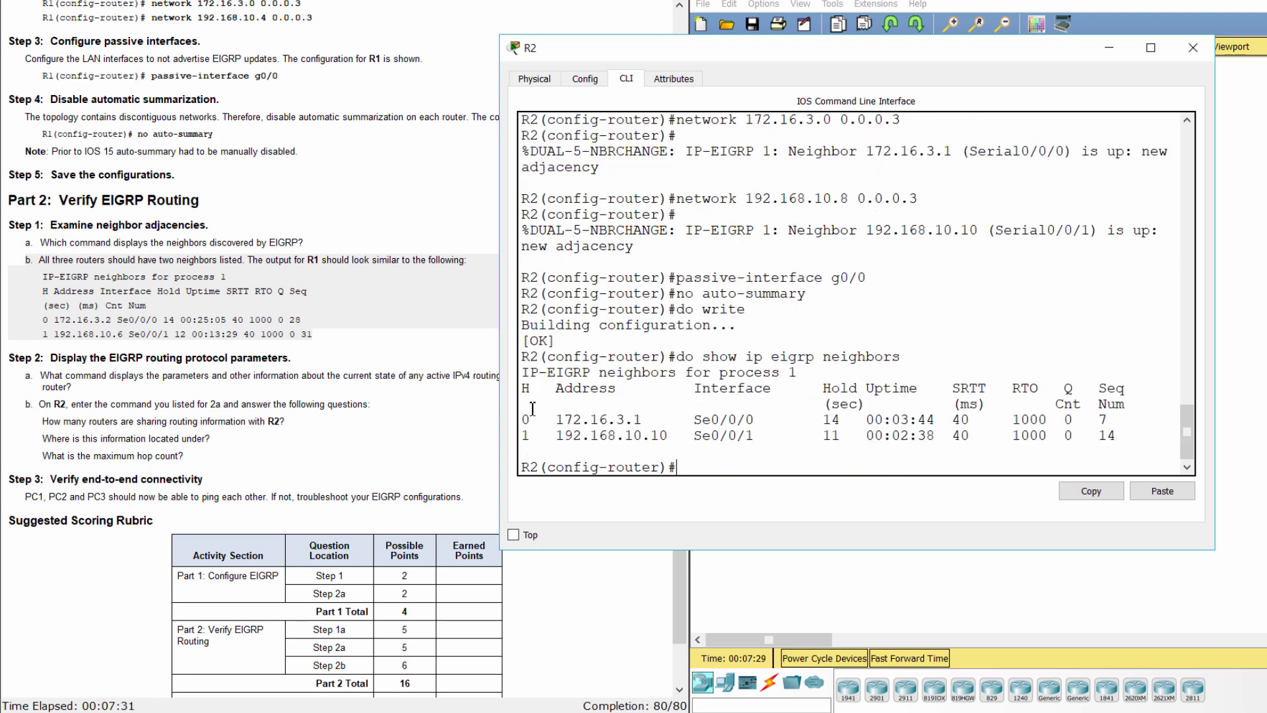
drag(530, 420, 931, 456)
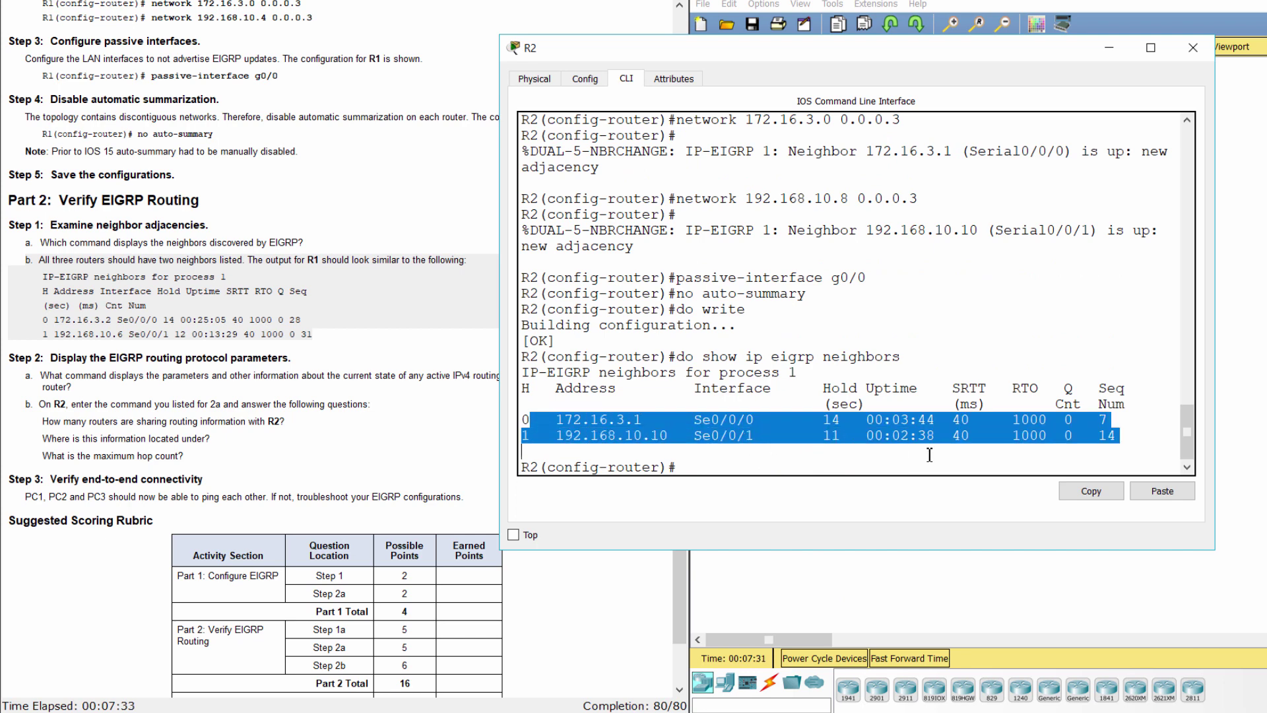
click(942, 457)
Step: Open R3's command line and display its EIGRP neighbors with do show ip eigrp neighbors
click(1029, 585)
click(1027, 235)
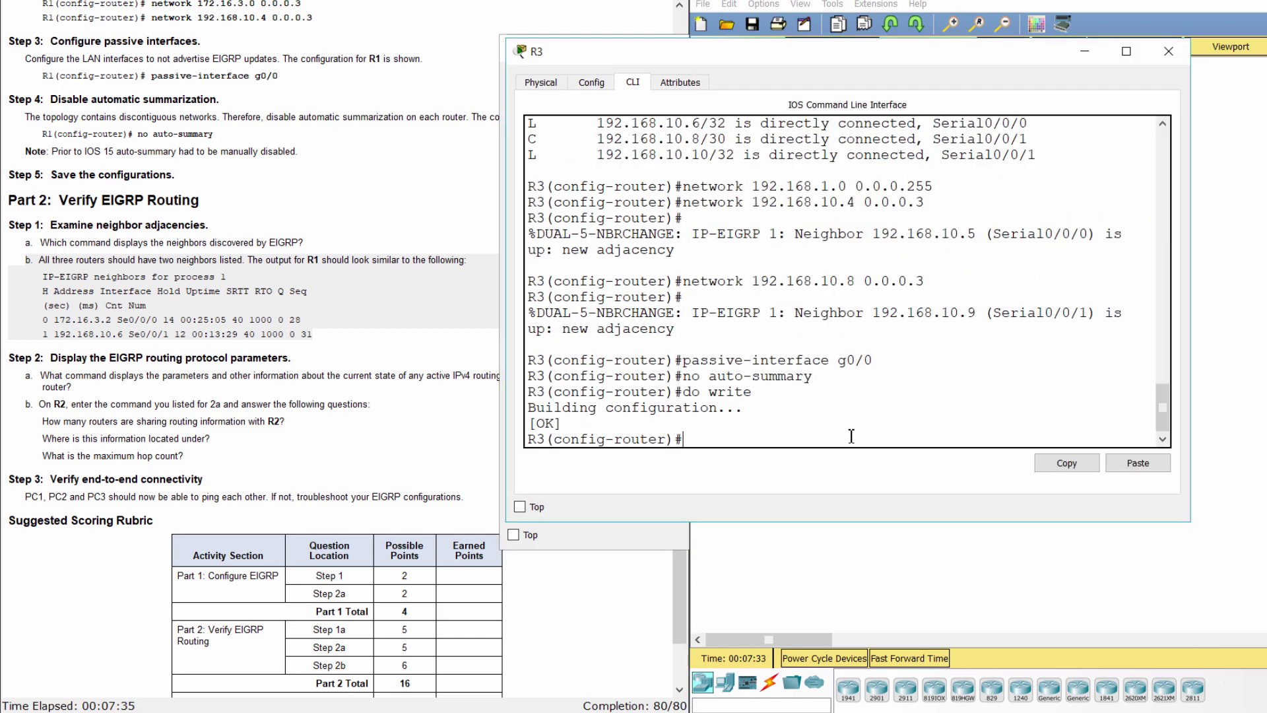
text(do show ip eigrp)
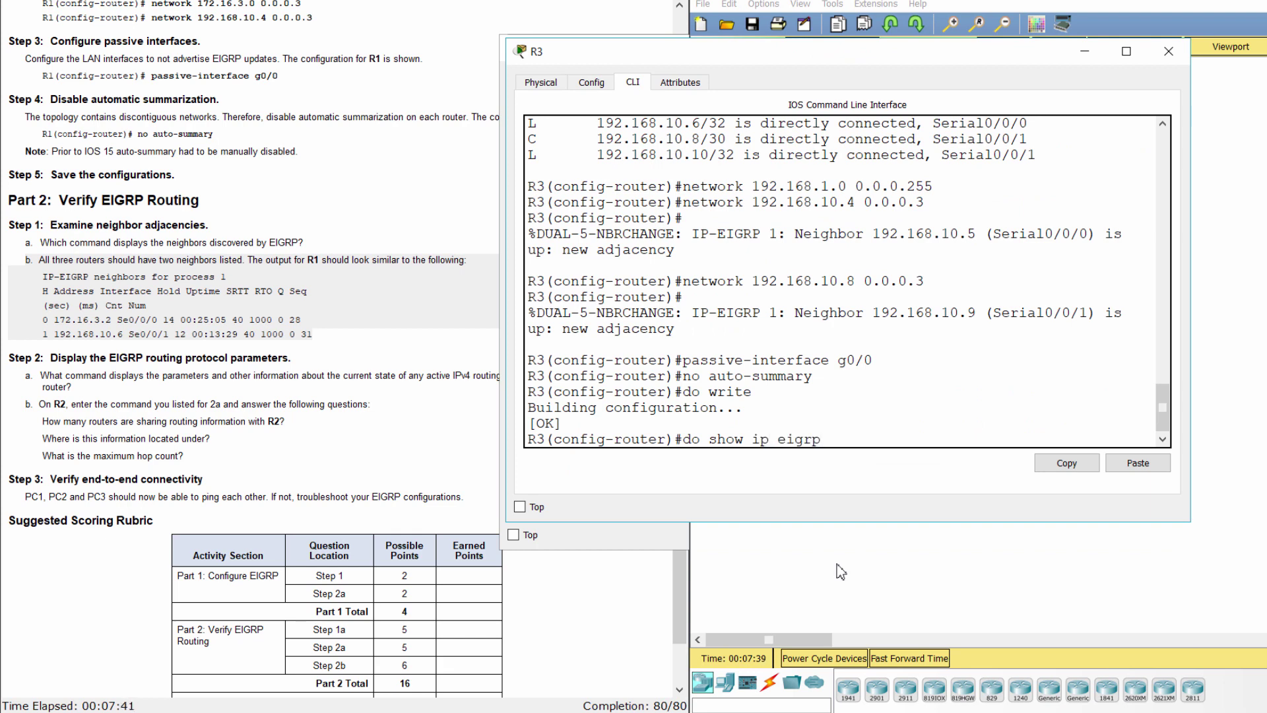
text( neighbors)
key(Return)
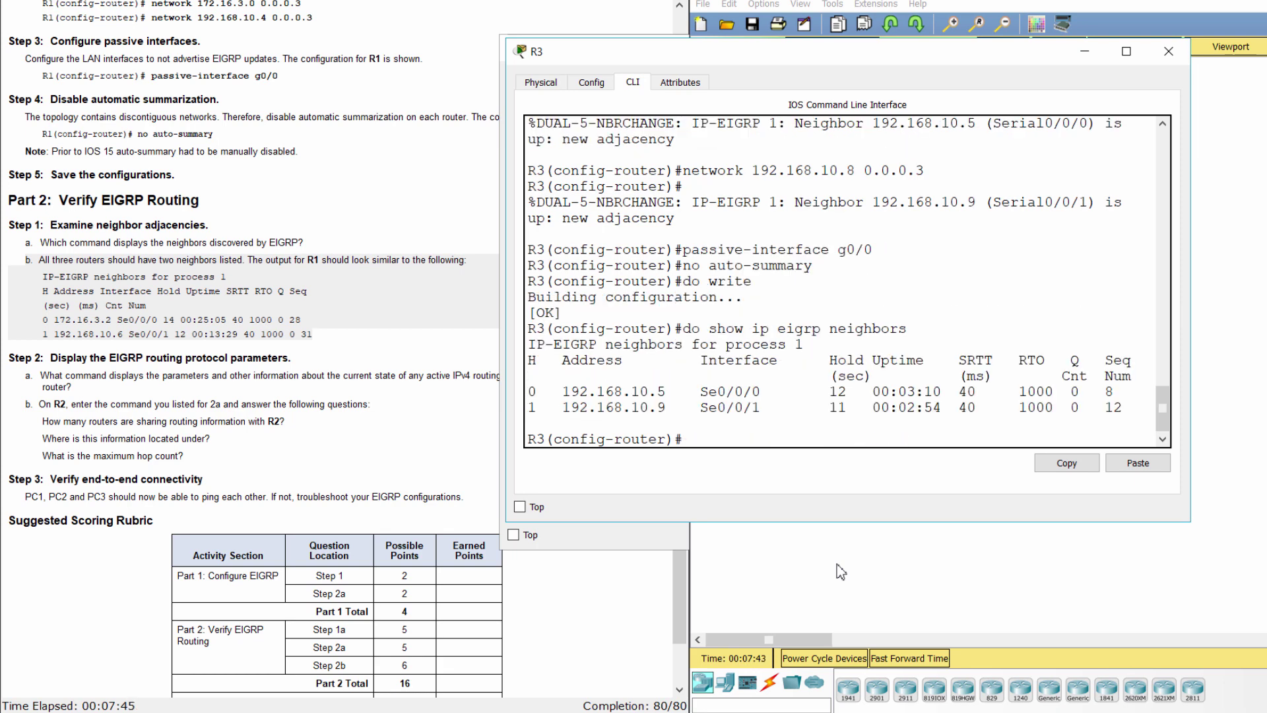
Step: Examine the entries in R3's EIGRP neighbor table and return to the activity instructions
drag(555, 377, 1135, 407)
click(831, 409)
click(339, 354)
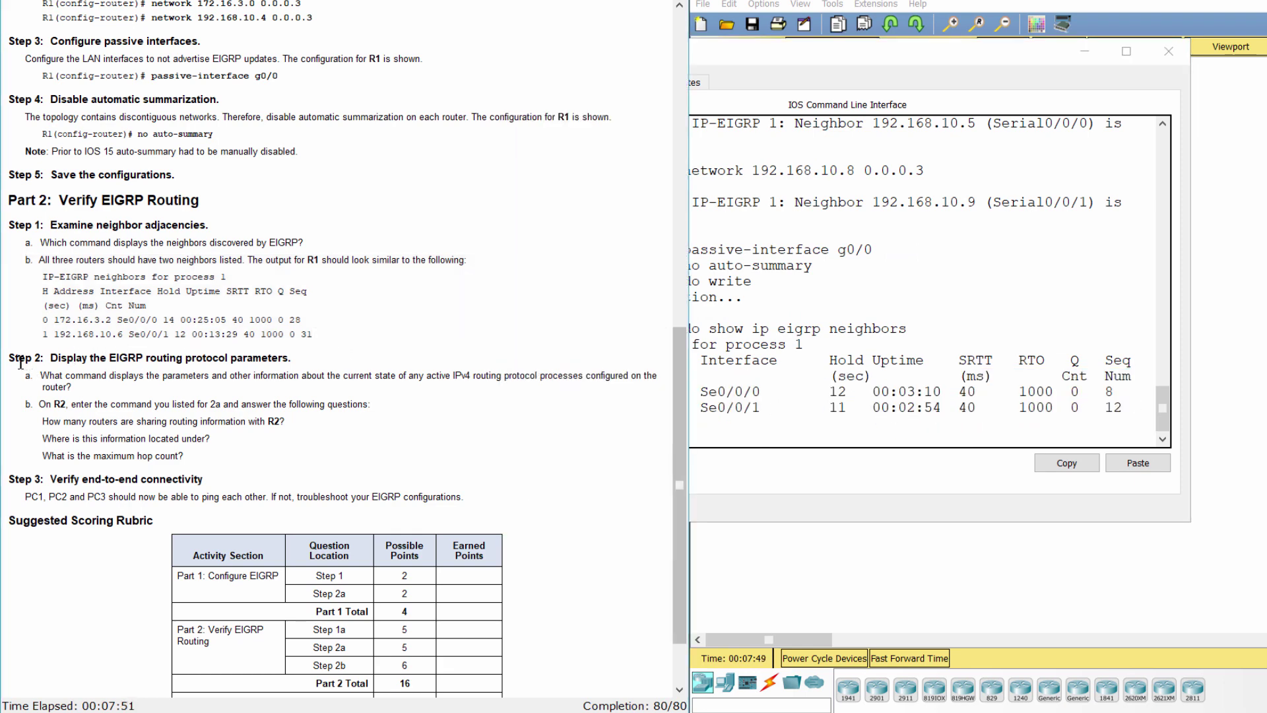
Step: Read Part 2 Step 2 of the instructions on displaying the EIGRP routing protocol parameters, including questions 2a and 2b
drag(15, 361, 315, 362)
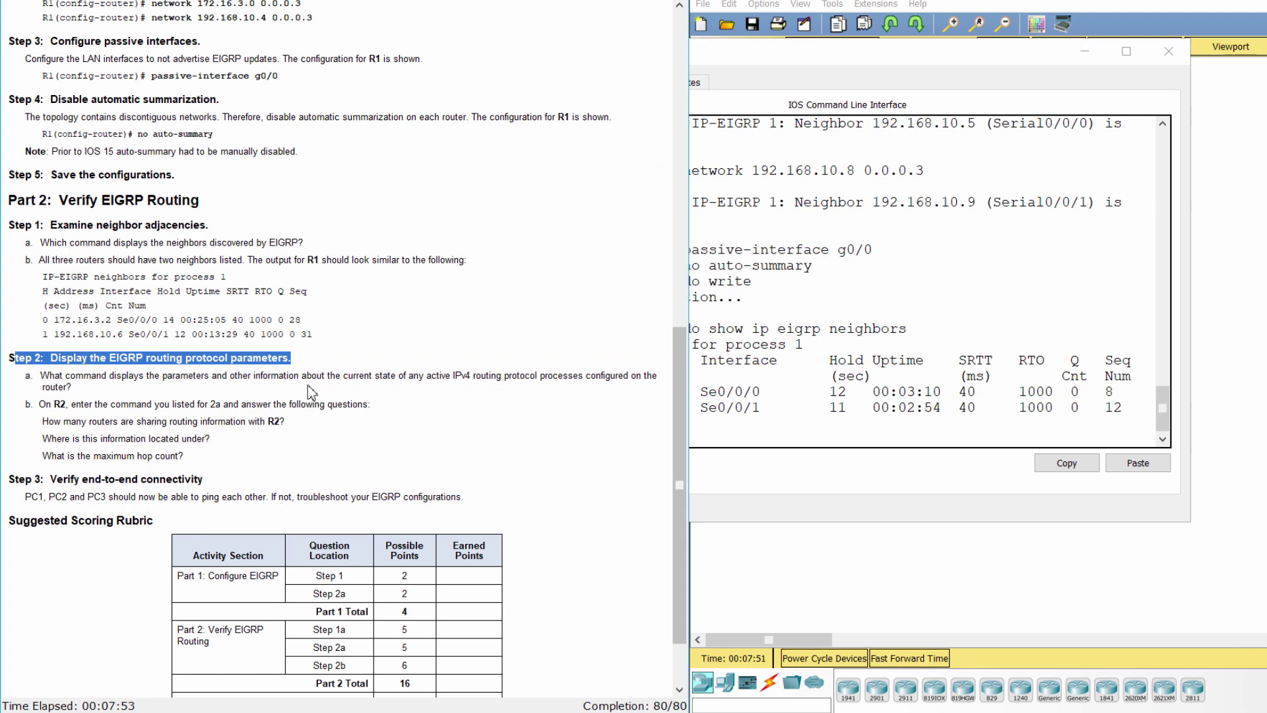
click(313, 394)
drag(28, 374, 94, 388)
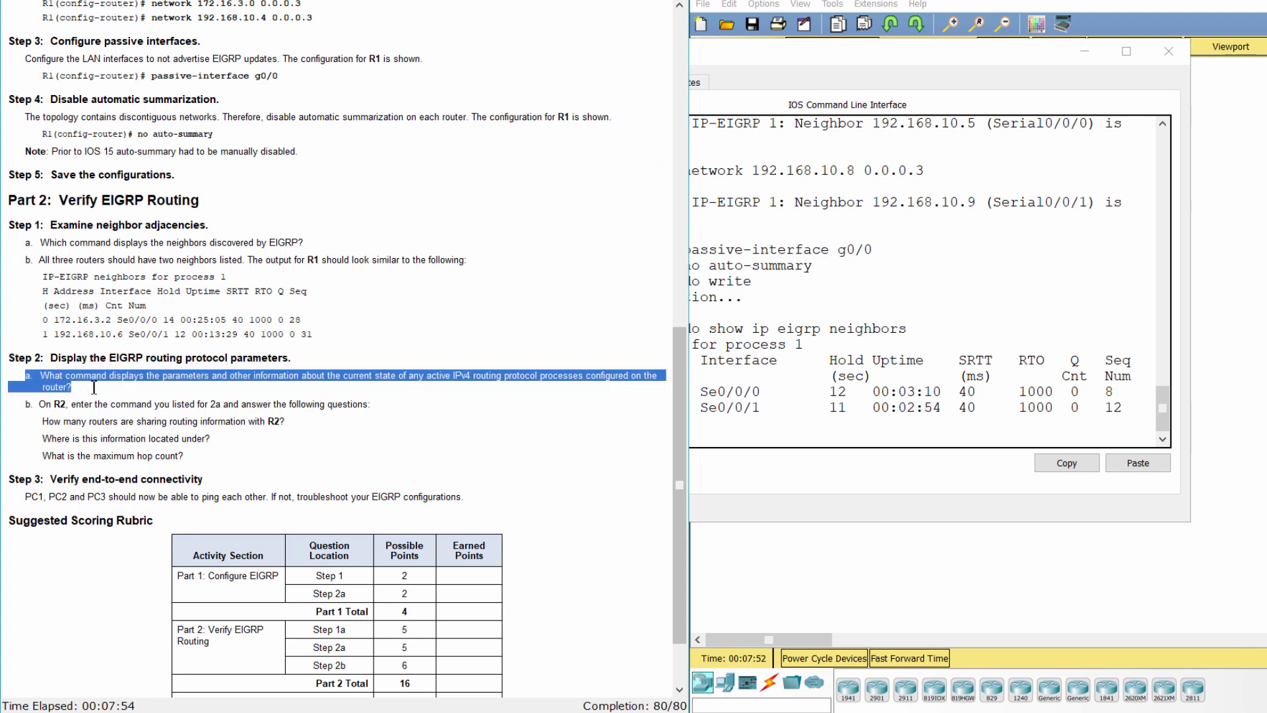
click(126, 404)
drag(17, 405, 363, 457)
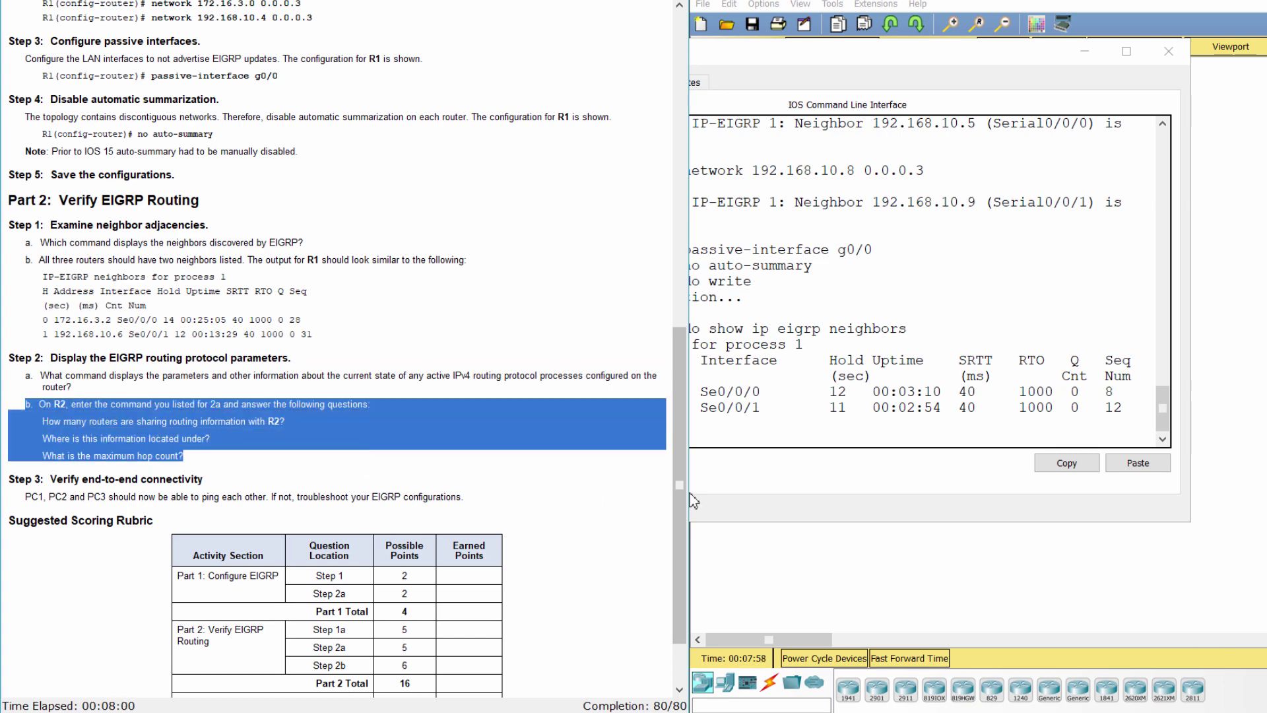
Step: Open R2's command line and display its complete routing protocol parameters with do show ip protocols
click(846, 573)
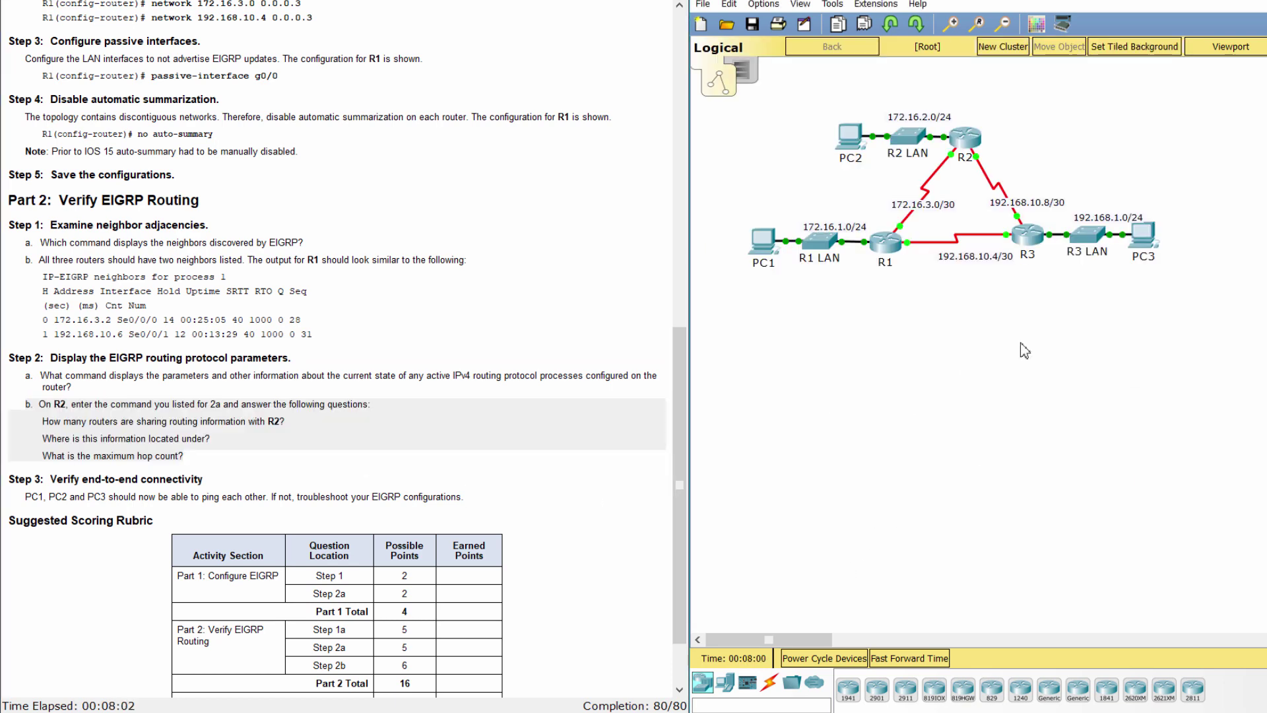
click(960, 138)
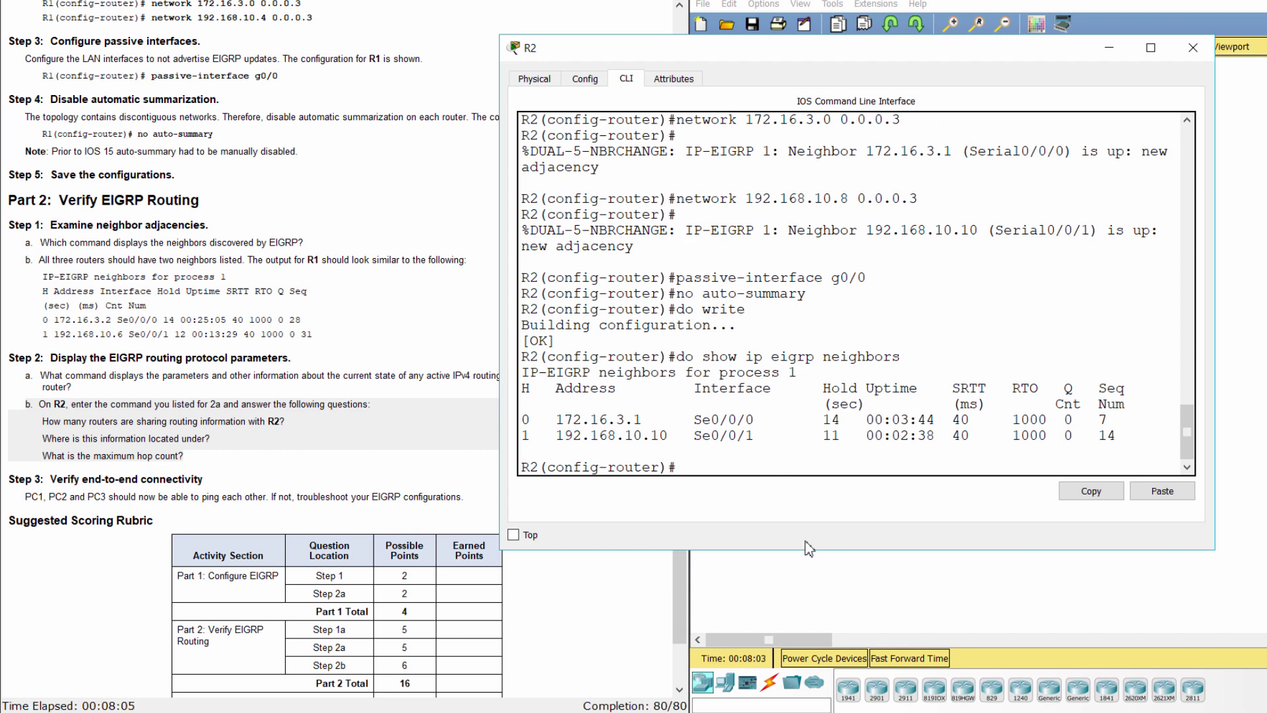
text(do show ip protocols)
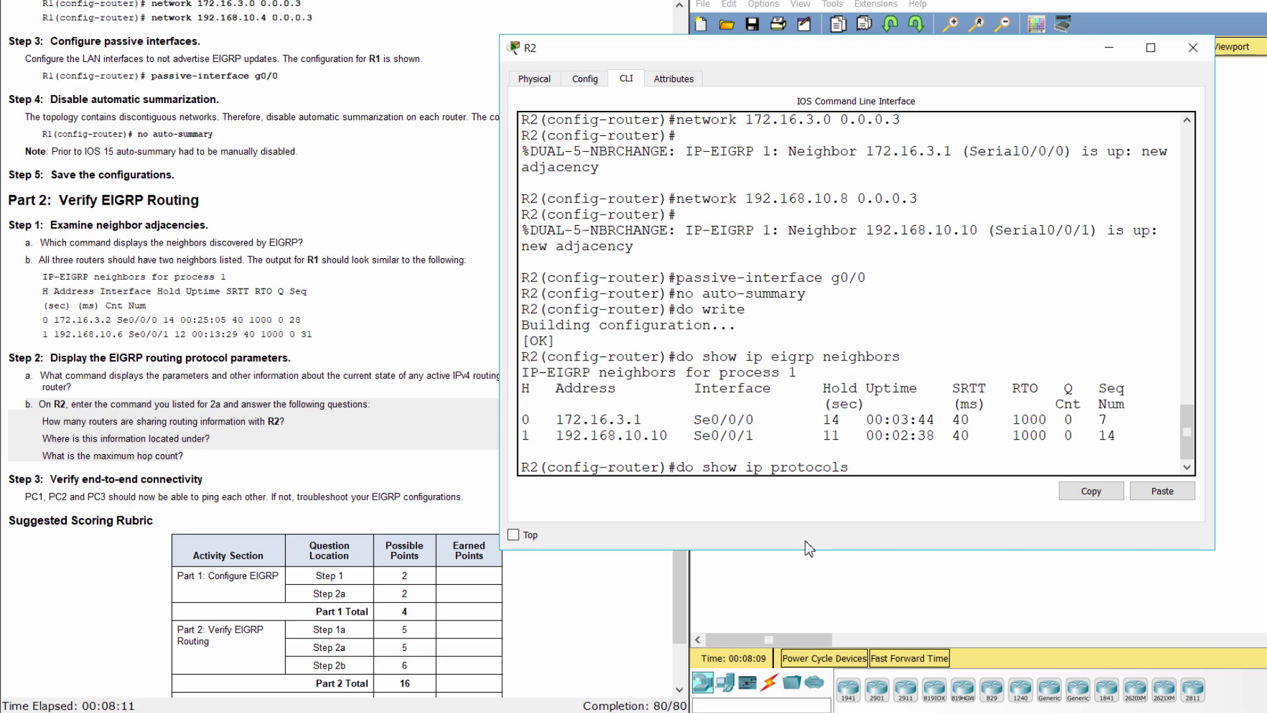
key(Return)
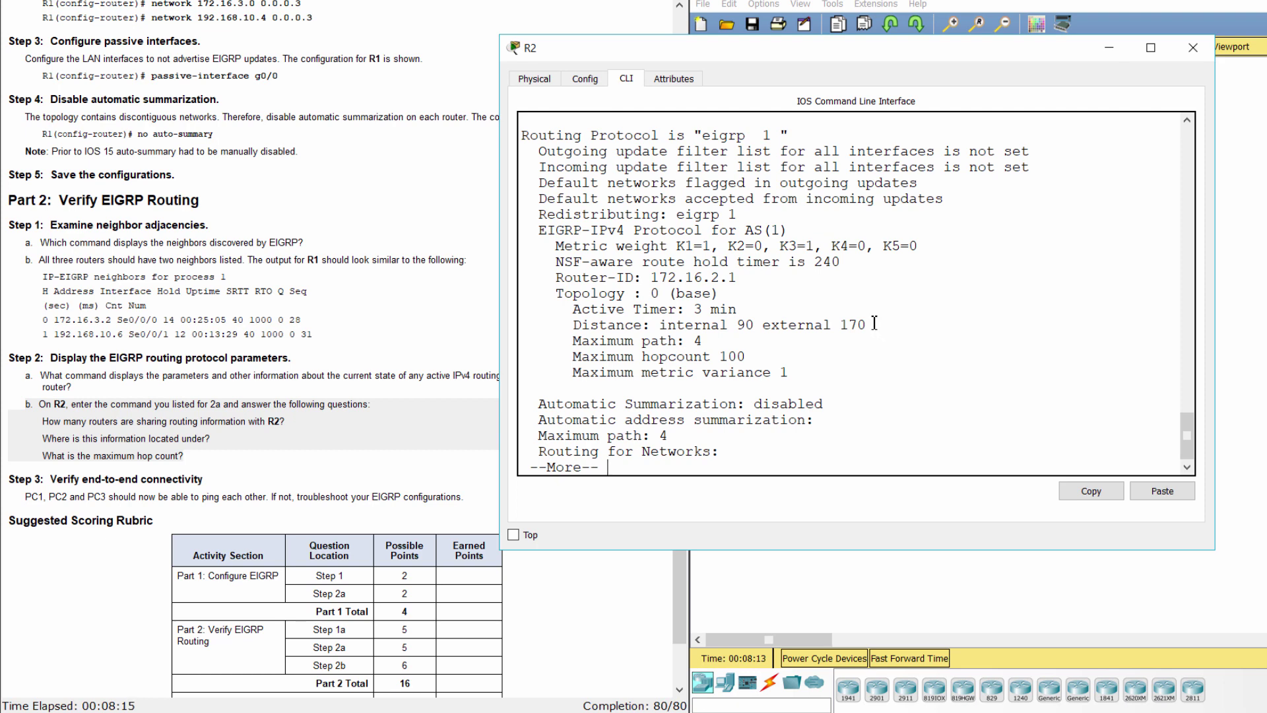
key(space)
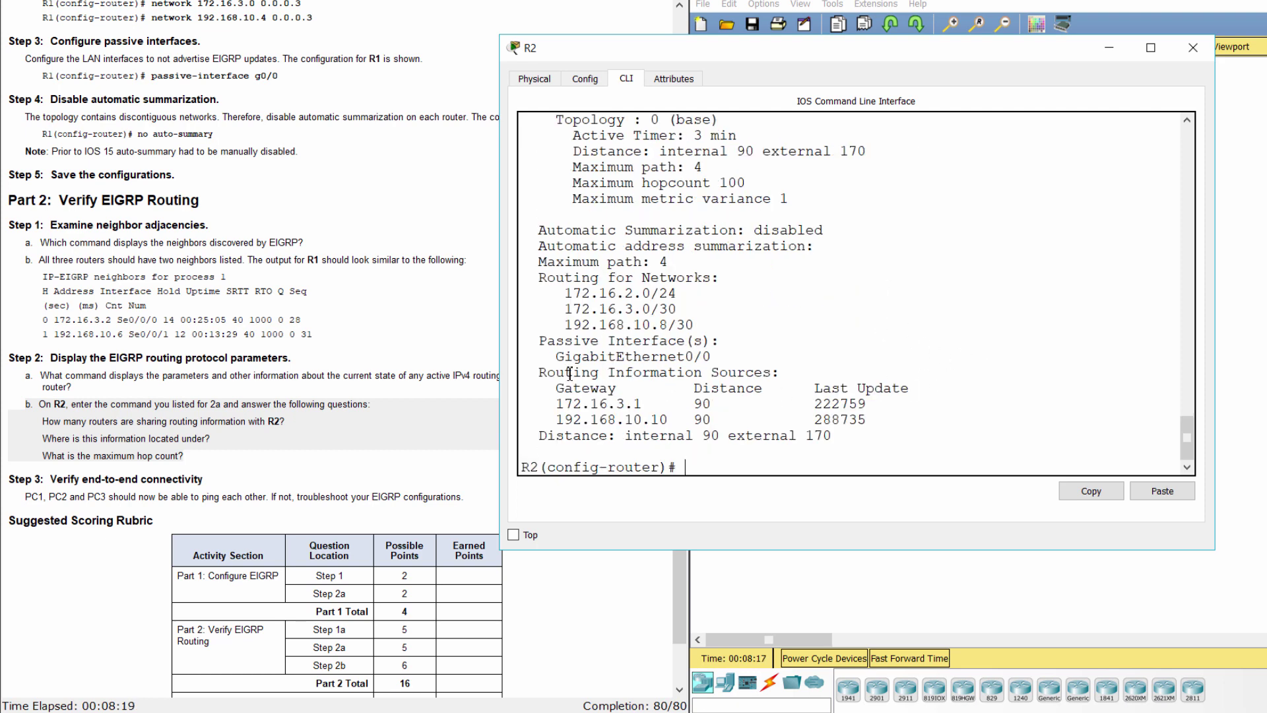
Step: Examine the Routing Information Sources section of R2's output to see which routers share routing information with it
drag(545, 373, 898, 422)
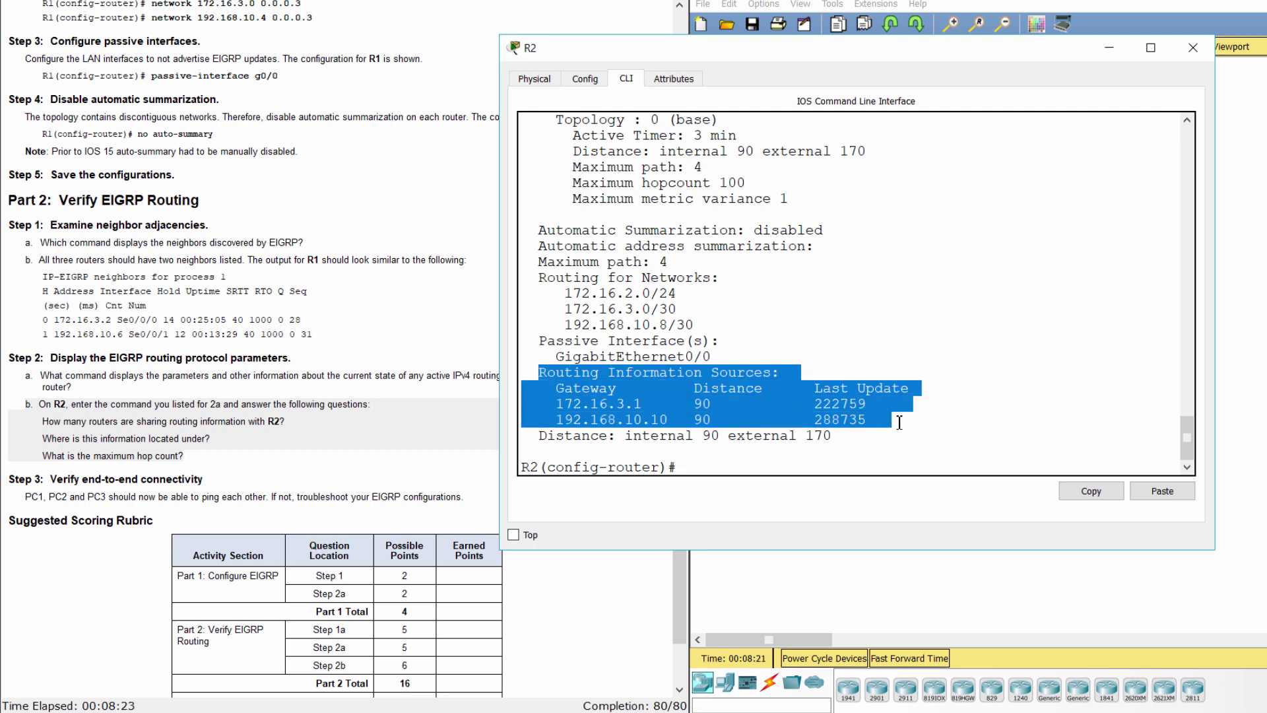
click(892, 437)
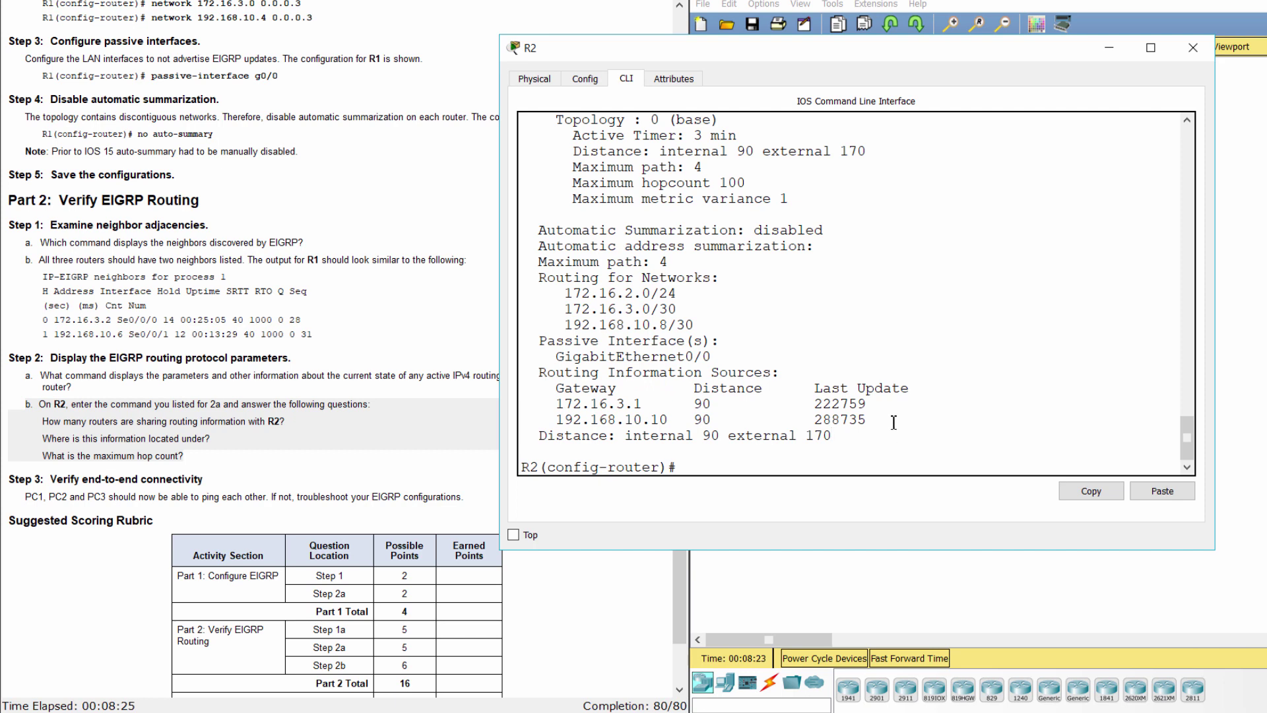
click(852, 371)
drag(540, 388, 941, 422)
click(944, 423)
Step: Find the maximum hop count in R2's routing protocol output to answer the last question of Step 2b
drag(577, 188, 755, 187)
drag(43, 457, 185, 457)
click(819, 171)
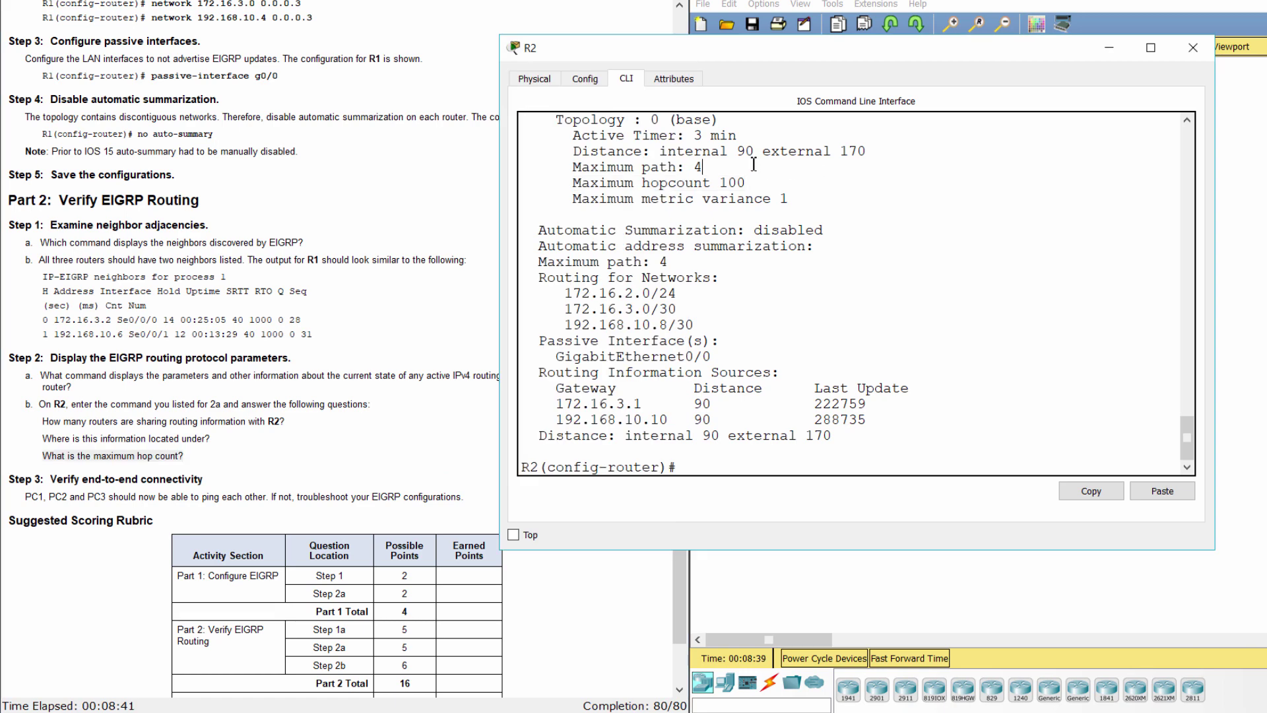
drag(572, 188, 759, 182)
scroll(842, 251, up, 6)
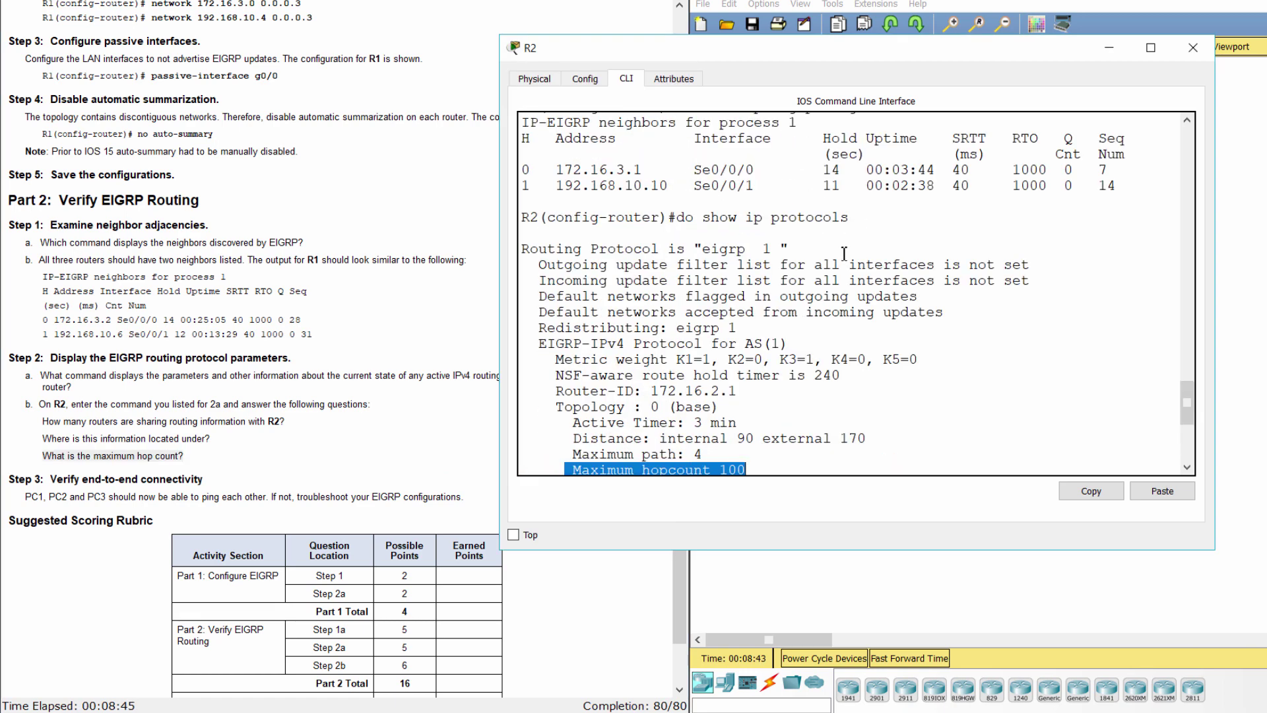
scroll(859, 275, down, 4)
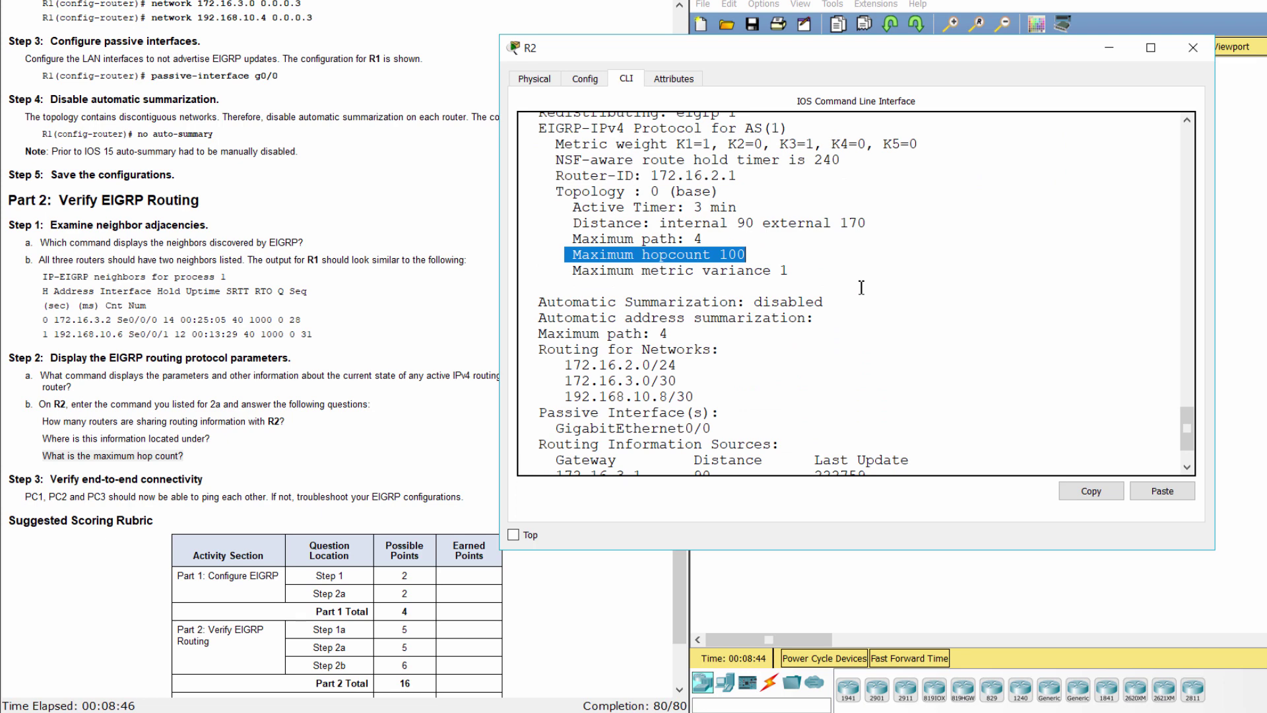
Step: Read the Part 2 Step 3 heading on verifying end-to-end connectivity and return to the network topology
click(260, 500)
drag(8, 478, 202, 485)
click(930, 612)
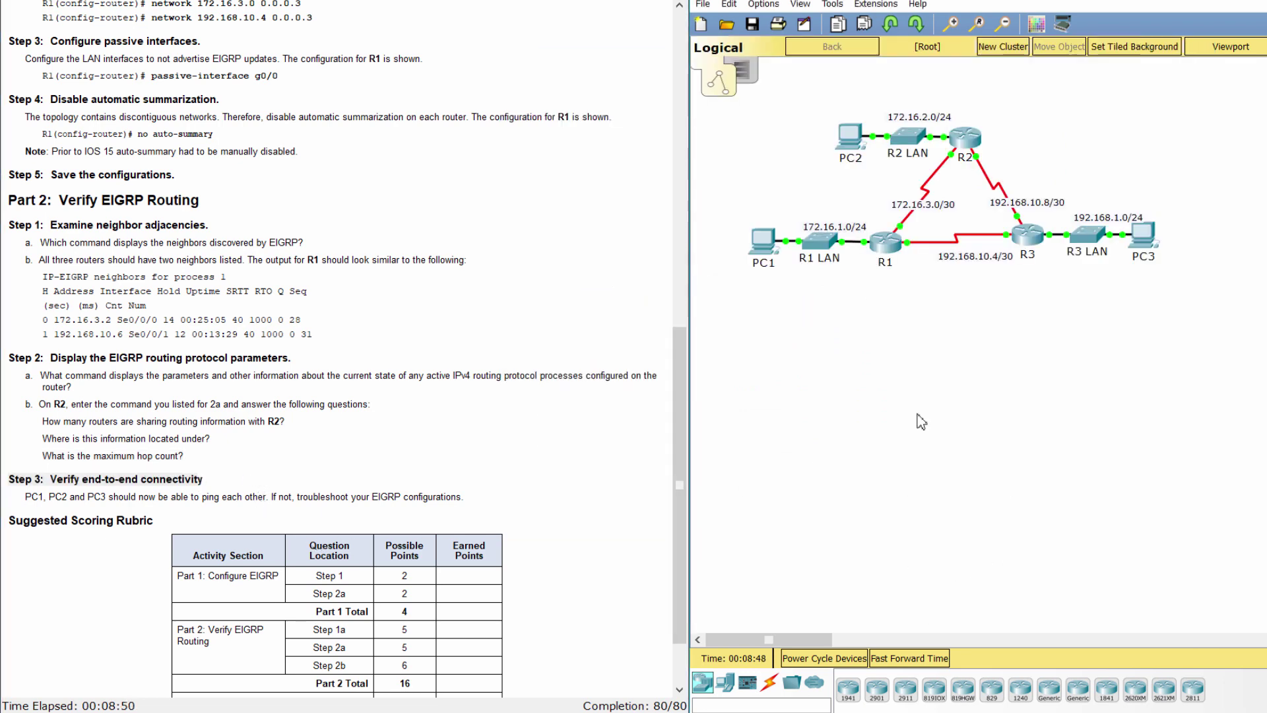
Step: Open R1's command line and display its full running configuration with do show run
click(881, 254)
text(do)
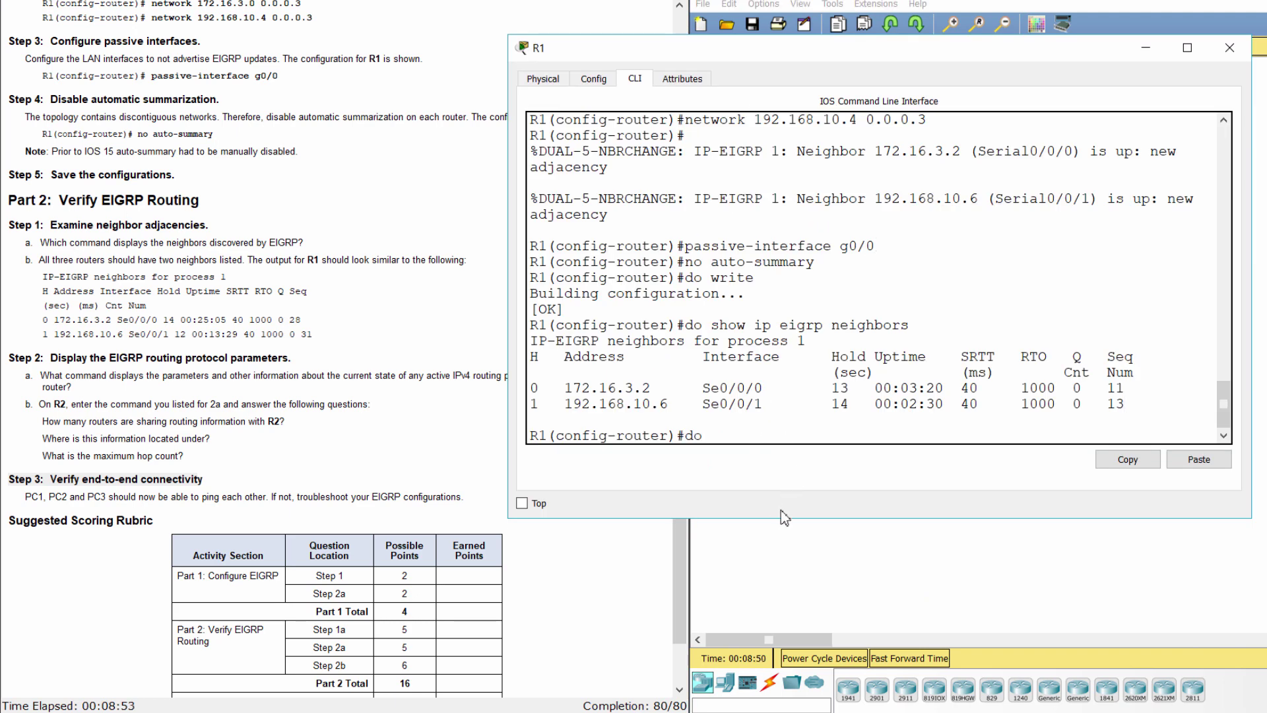
text( show run)
key(Return)
key(space)
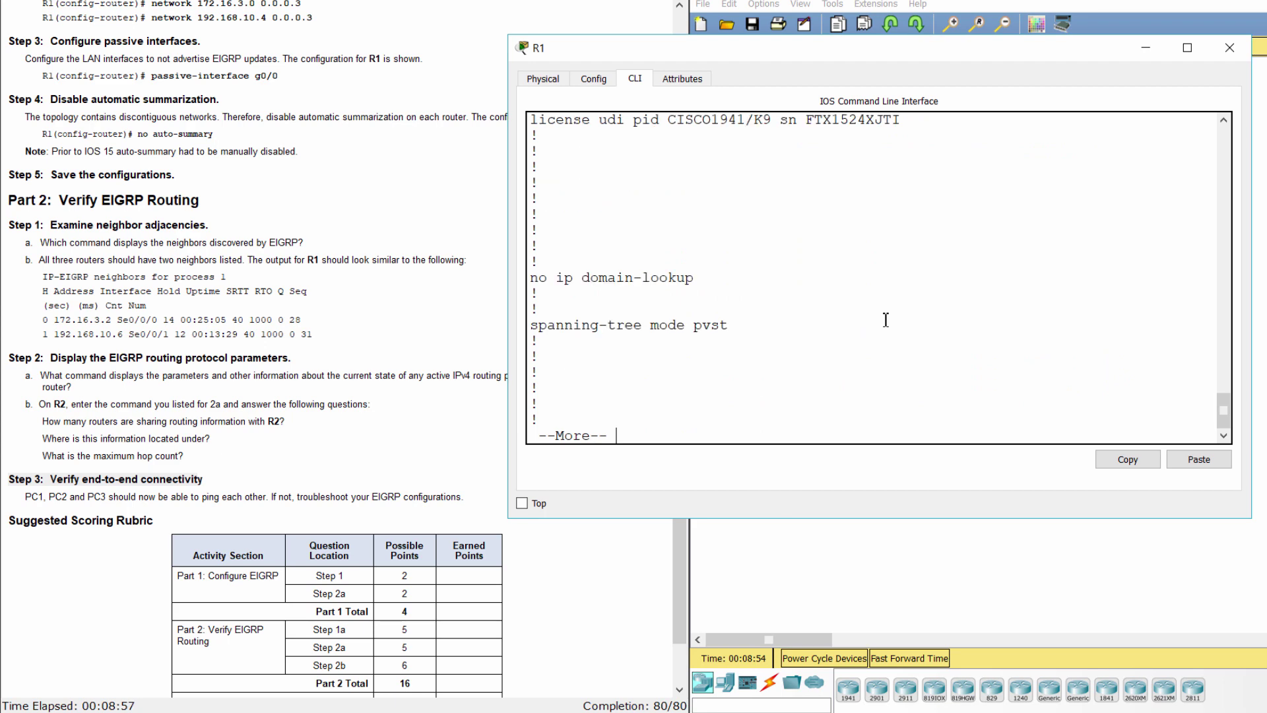
key(space)
key(space)
key(space)
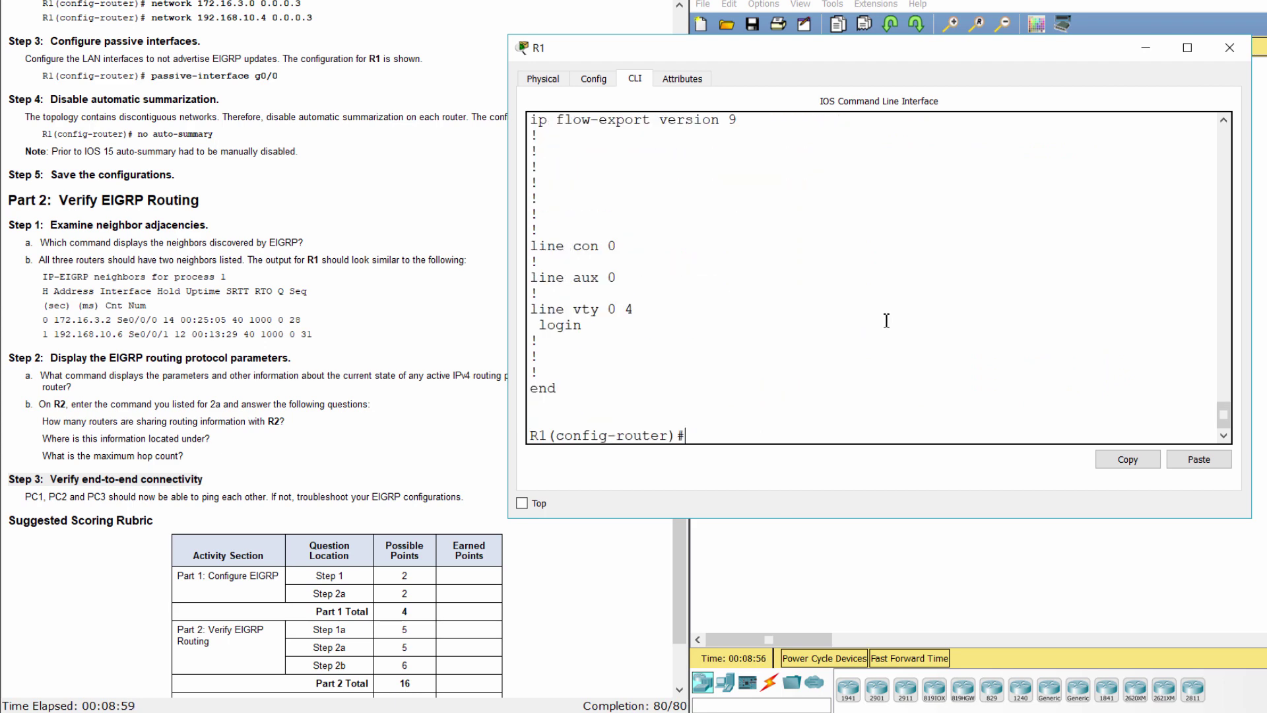
Step: Examine the router eigrp 1 section of R1's running configuration, including its passive interface and network statements
scroll(886, 320, up, 6)
scroll(887, 320, up, 2)
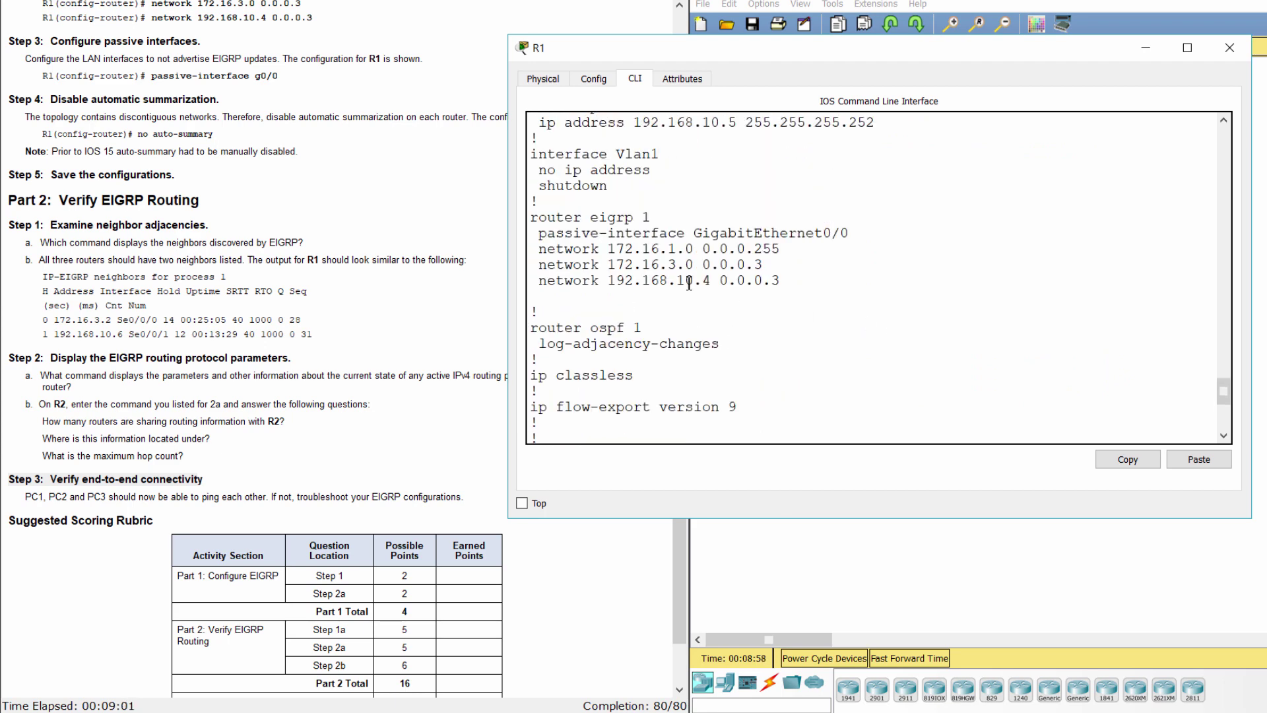
drag(530, 216, 917, 285)
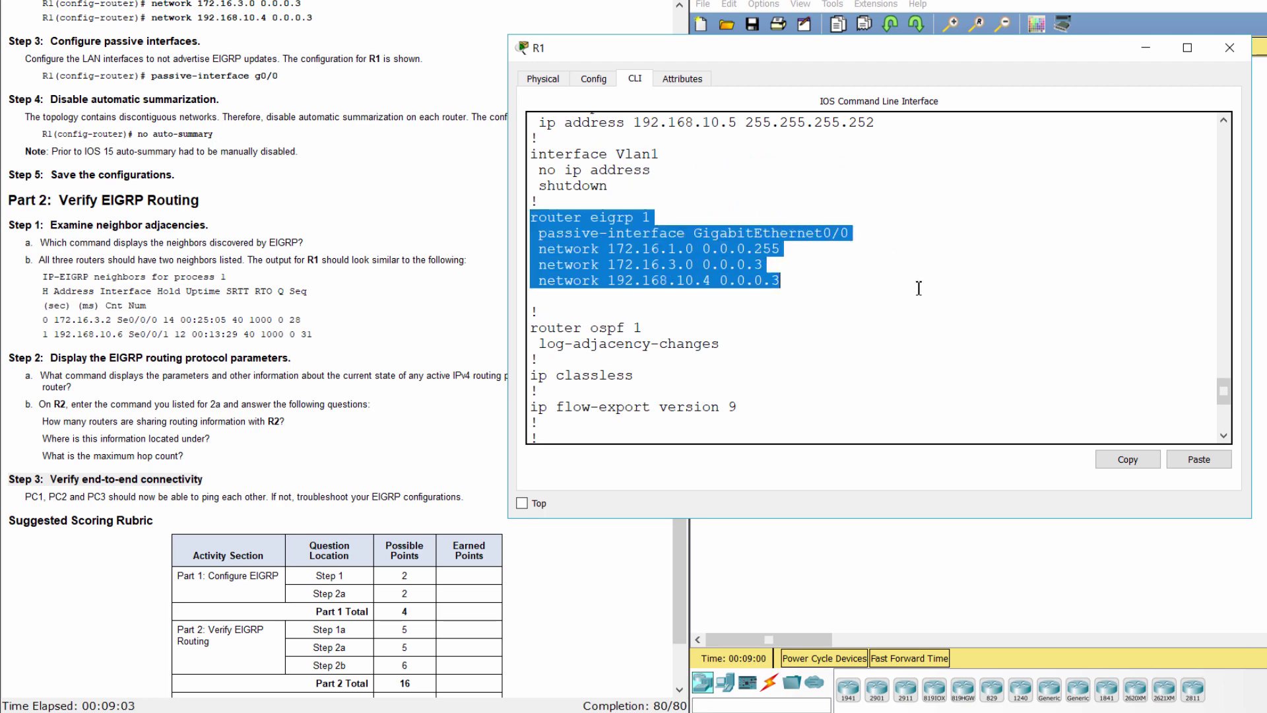
Step: Open R2's command line and display its full running configuration with do show run
key(alt+Tab)
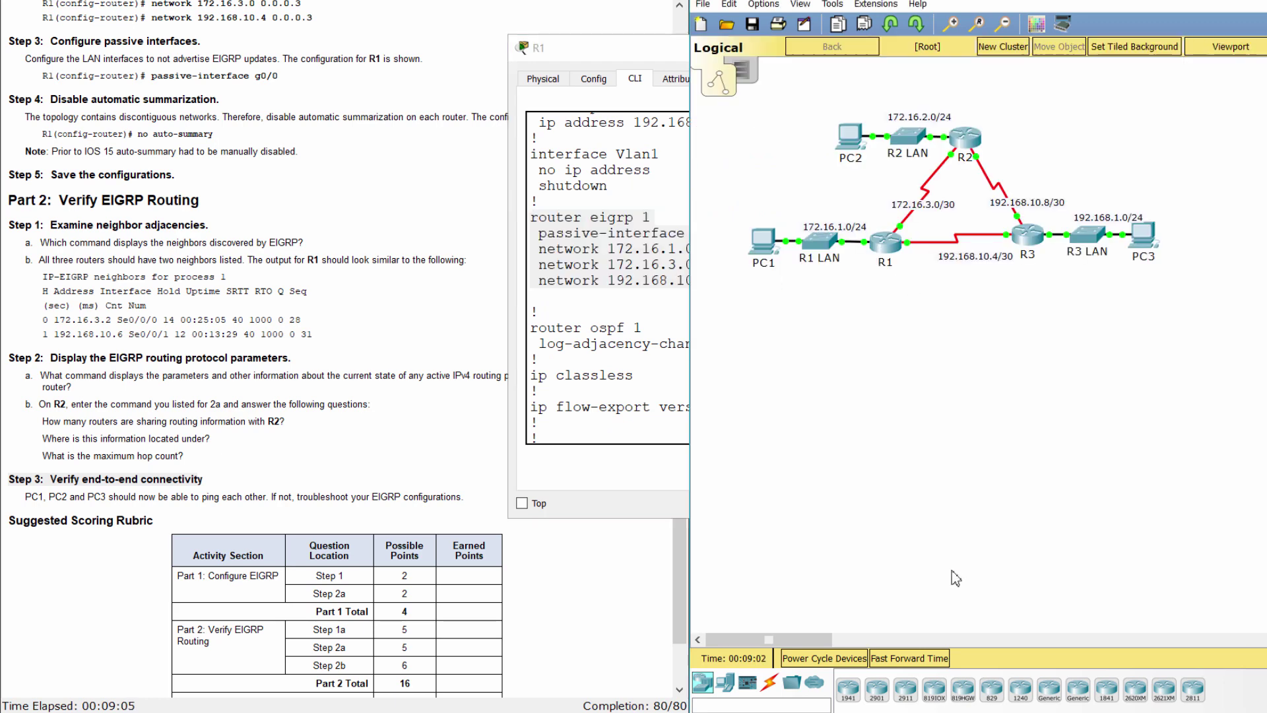
click(969, 138)
key(Return)
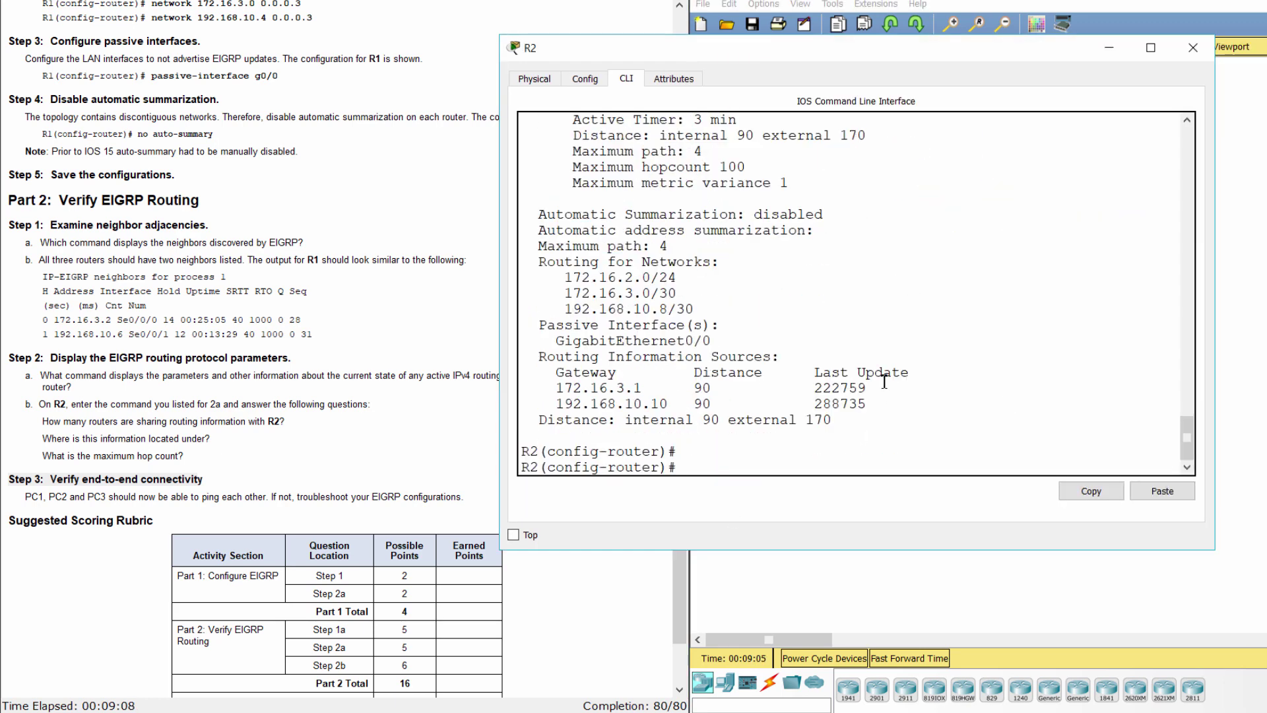
text(do show run)
key(BackSpace)
key(BackSpace)
key(BackSpace)
text(run)
key(Return)
key(space)
key(space)
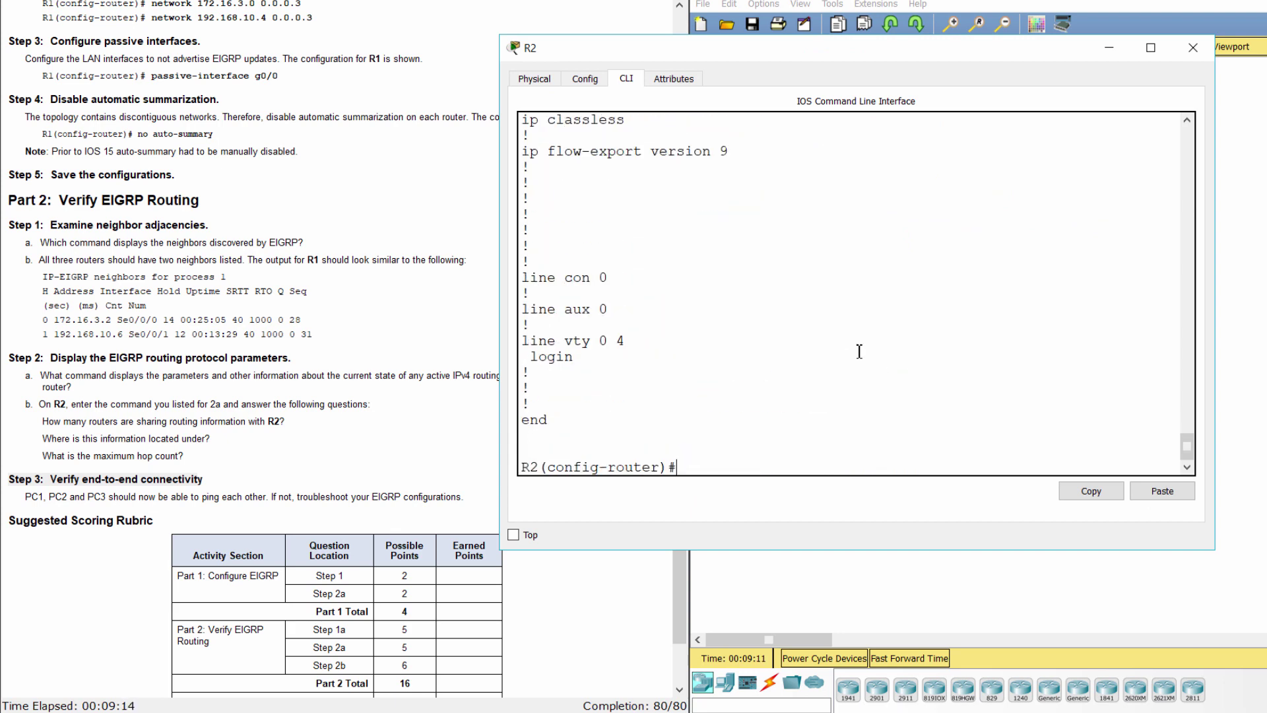
Step: Examine the router eigrp 1 section of R2's running configuration, including its passive interface and network statements
scroll(595, 240, up, 5)
drag(525, 224, 819, 308)
click(861, 327)
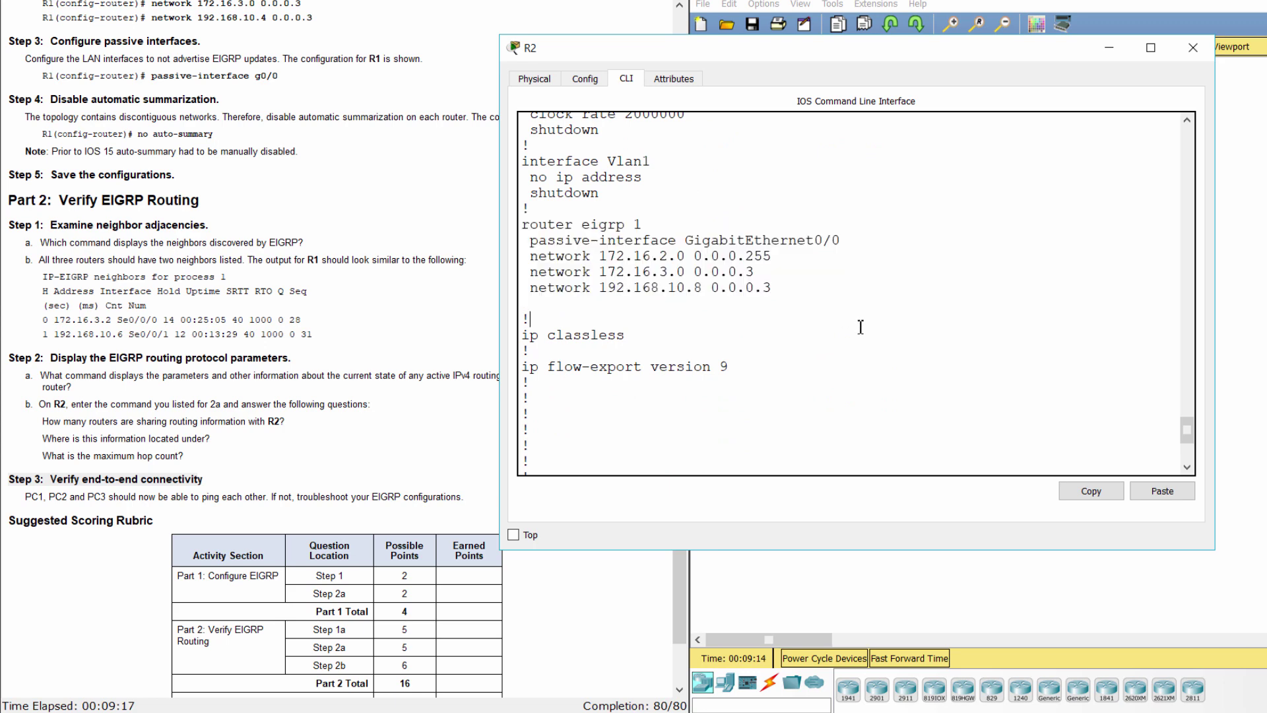
Step: Display R3's running configuration with do show run and examine its router eigrp 1 section
click(1052, 584)
click(1028, 246)
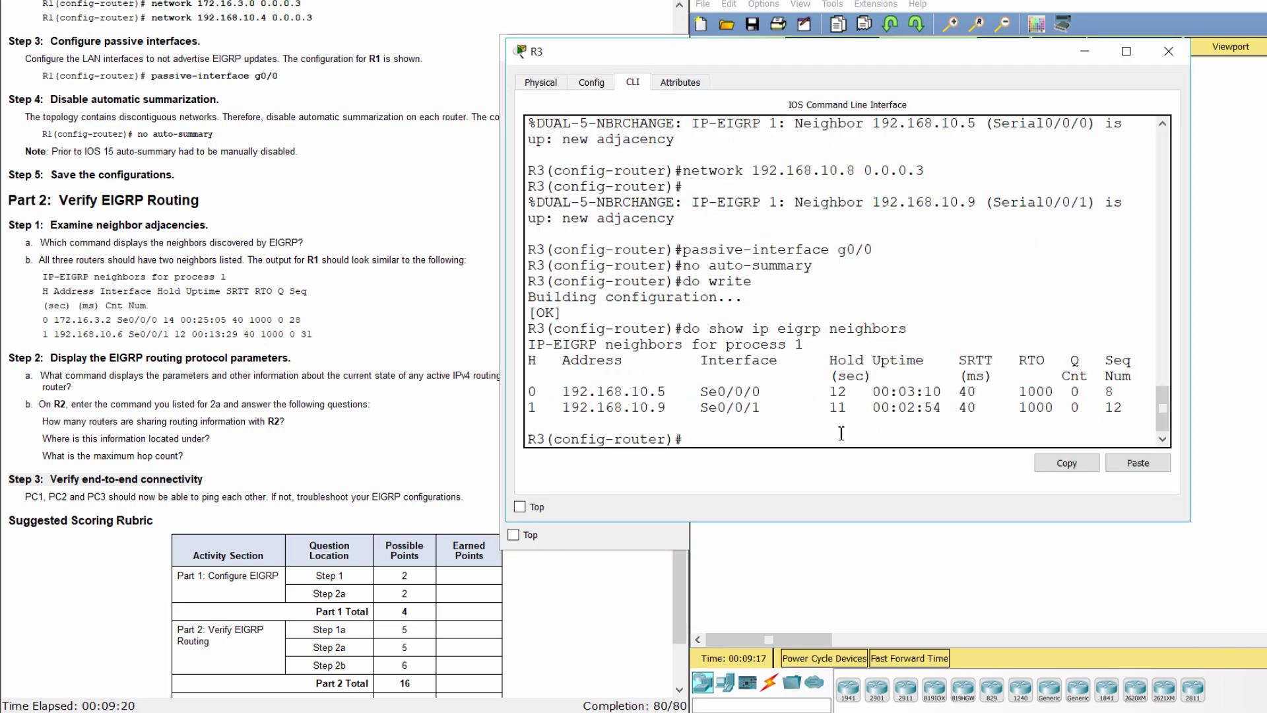
drag(776, 419, 760, 435)
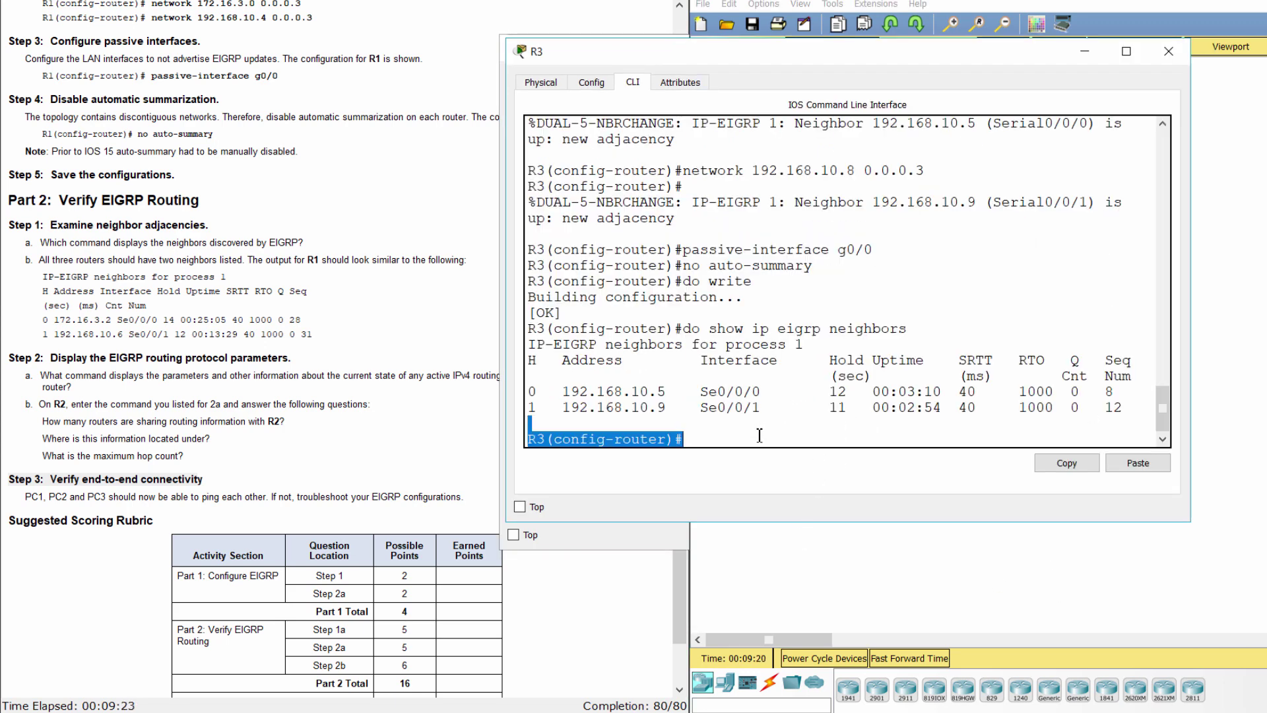
click(790, 496)
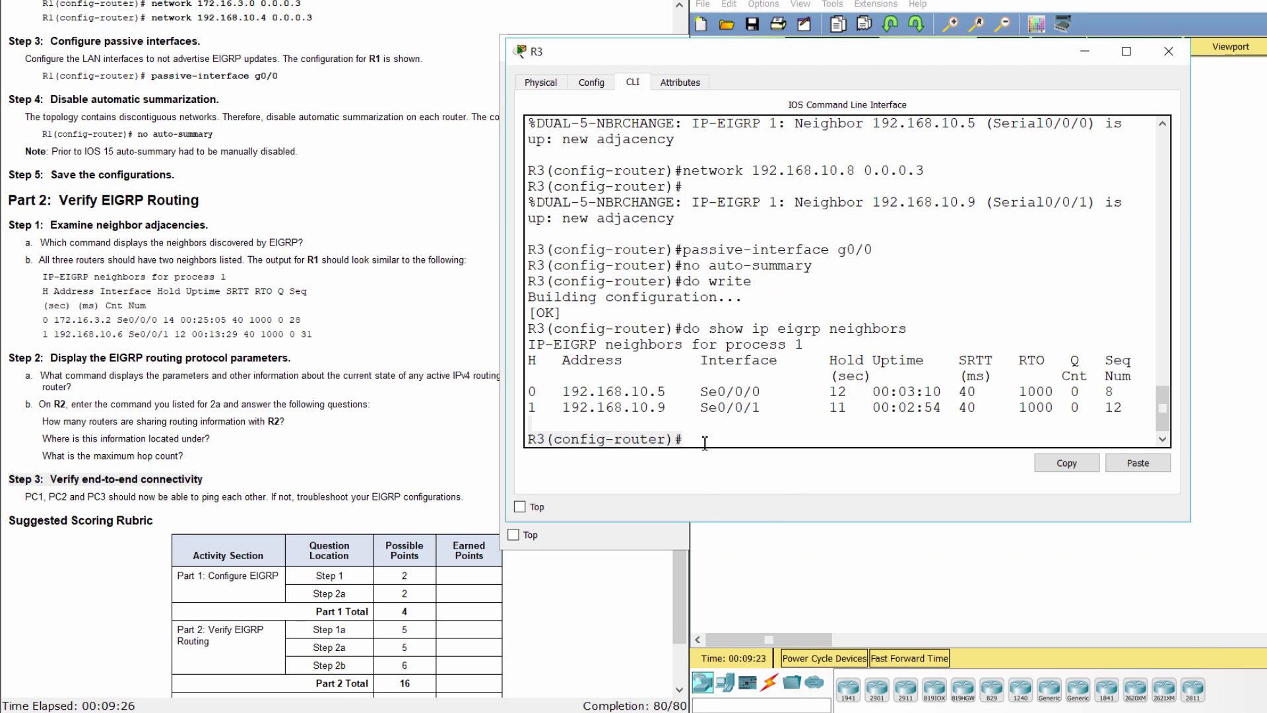
text(do show run)
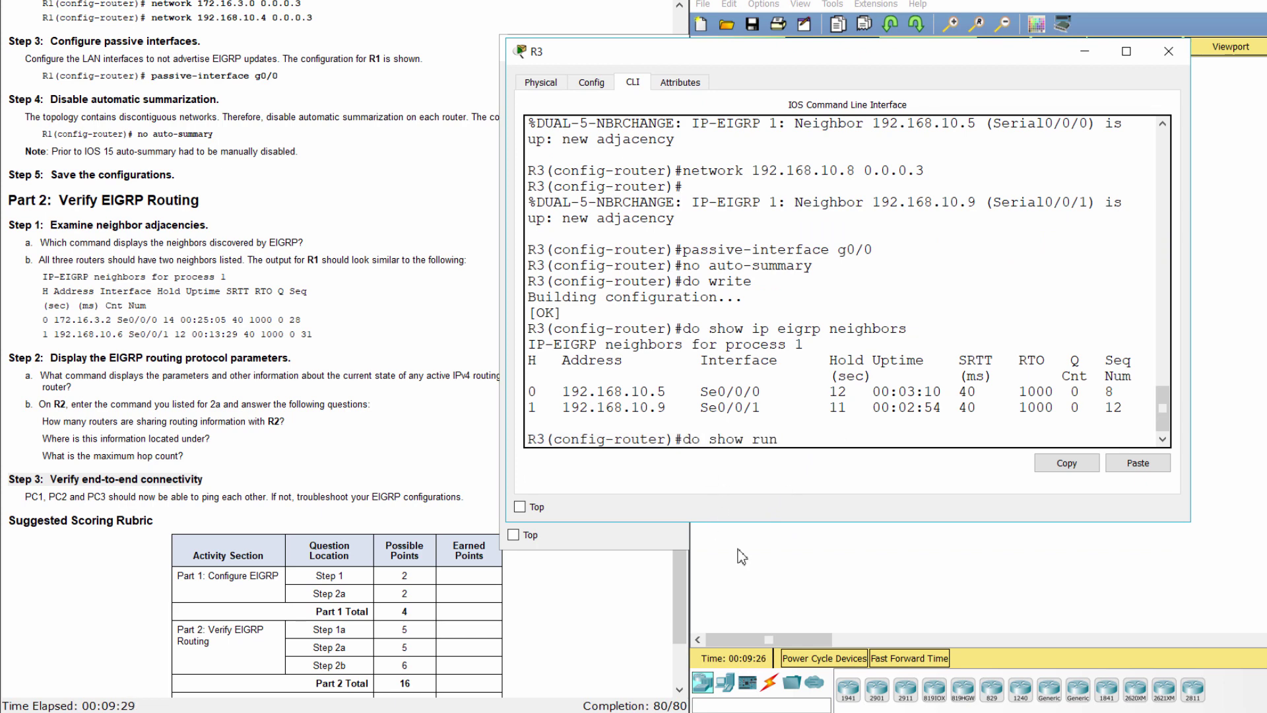
key(Return)
key(space)
key(space)
key(space)
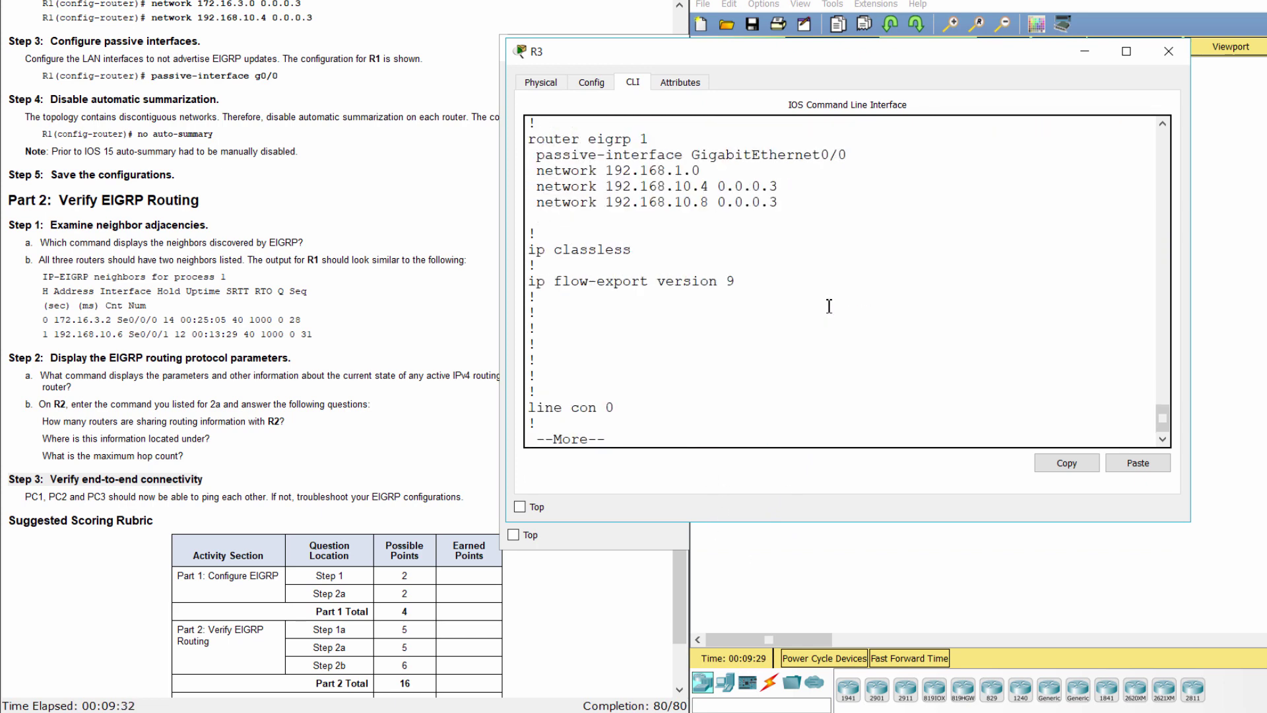
scroll(792, 297, up, 3)
drag(529, 210, 792, 291)
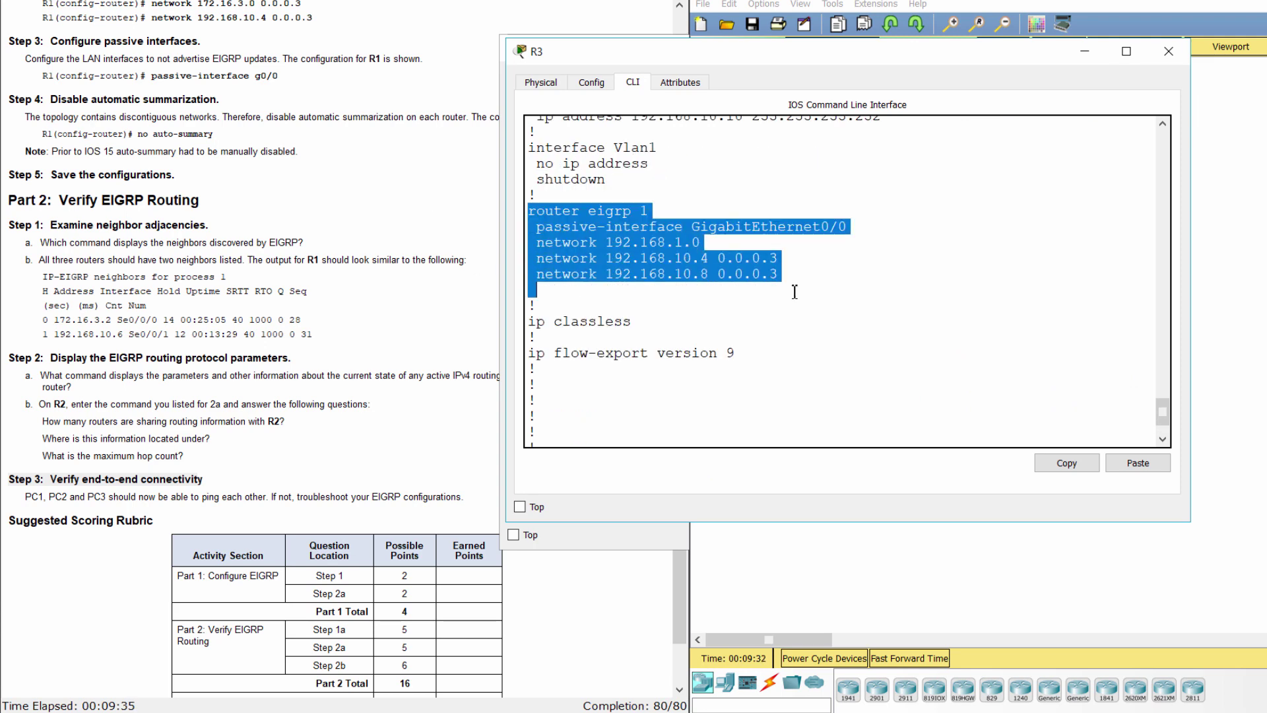